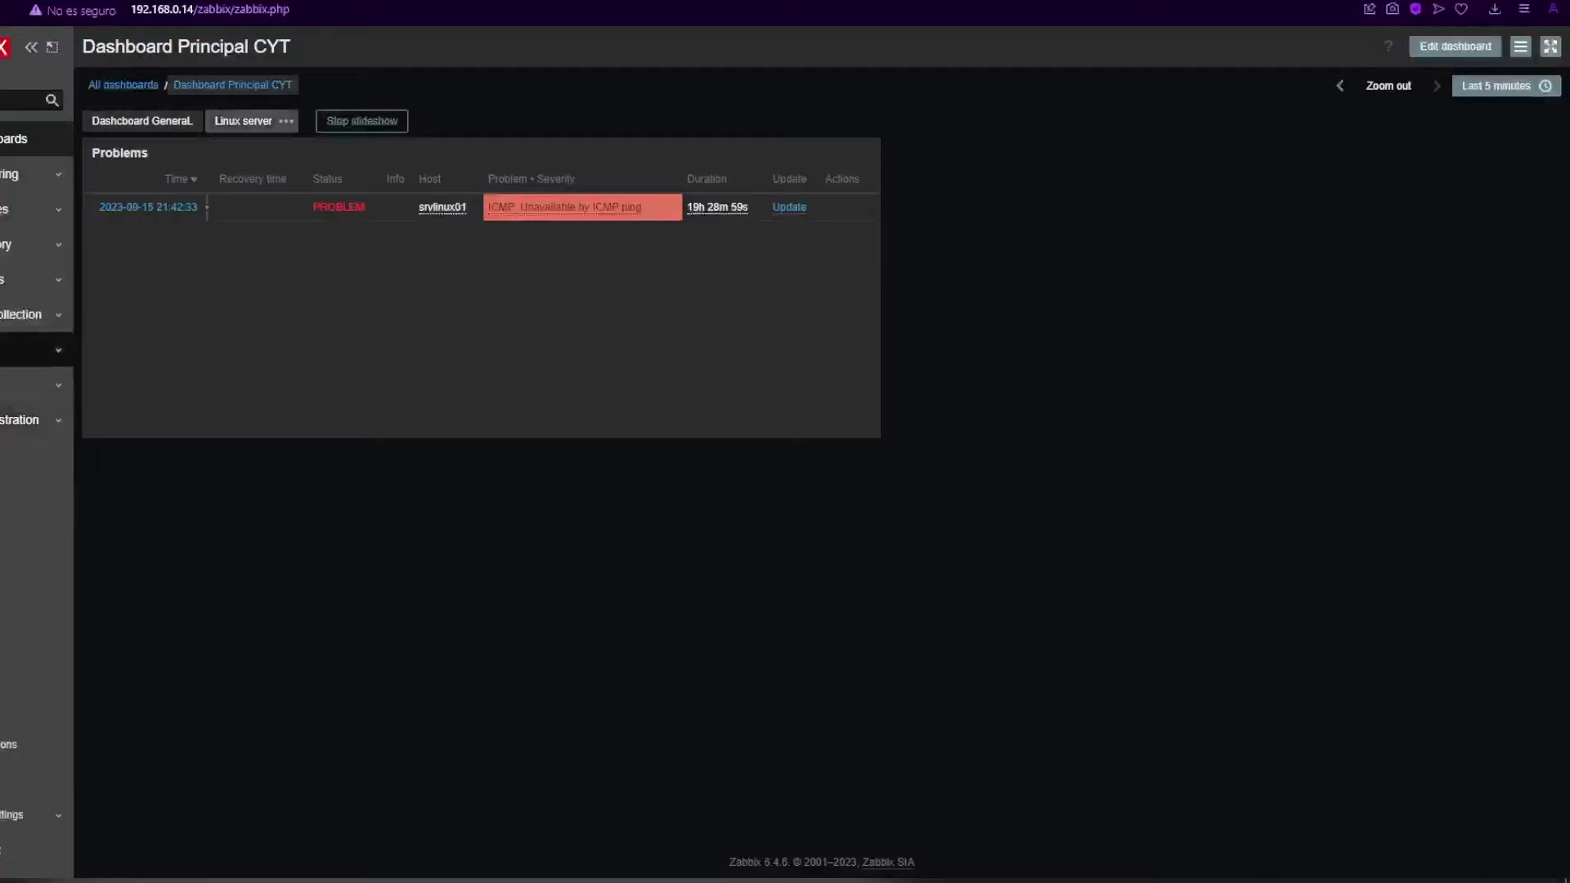
# - Expand Alerts in the sidebar and go to the Media types list
pyautogui.click(25, 350)
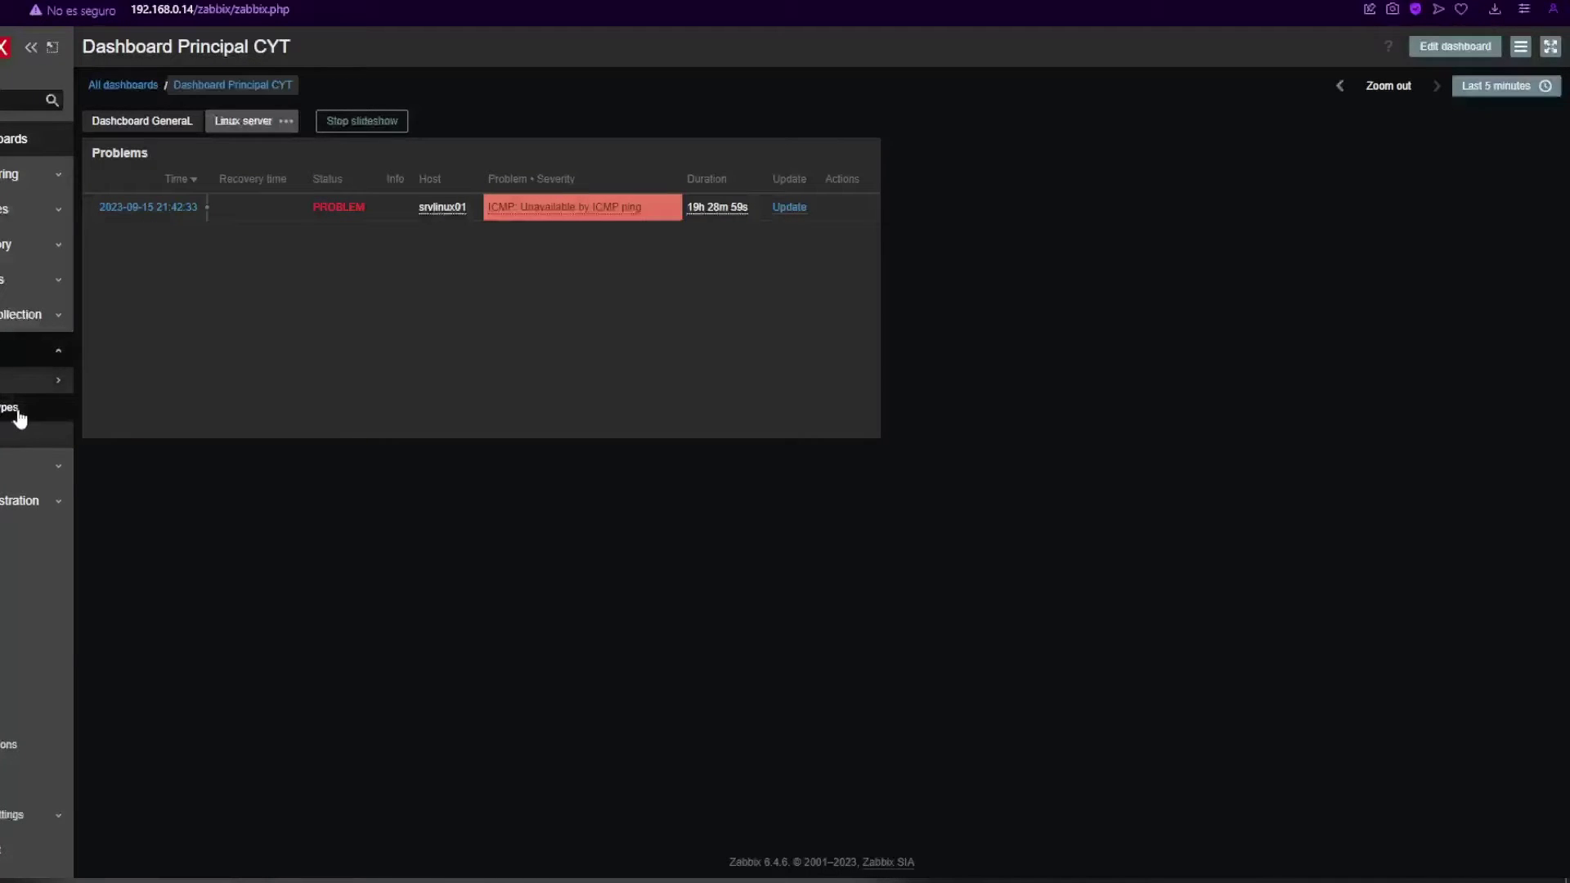
pyautogui.click(18, 417)
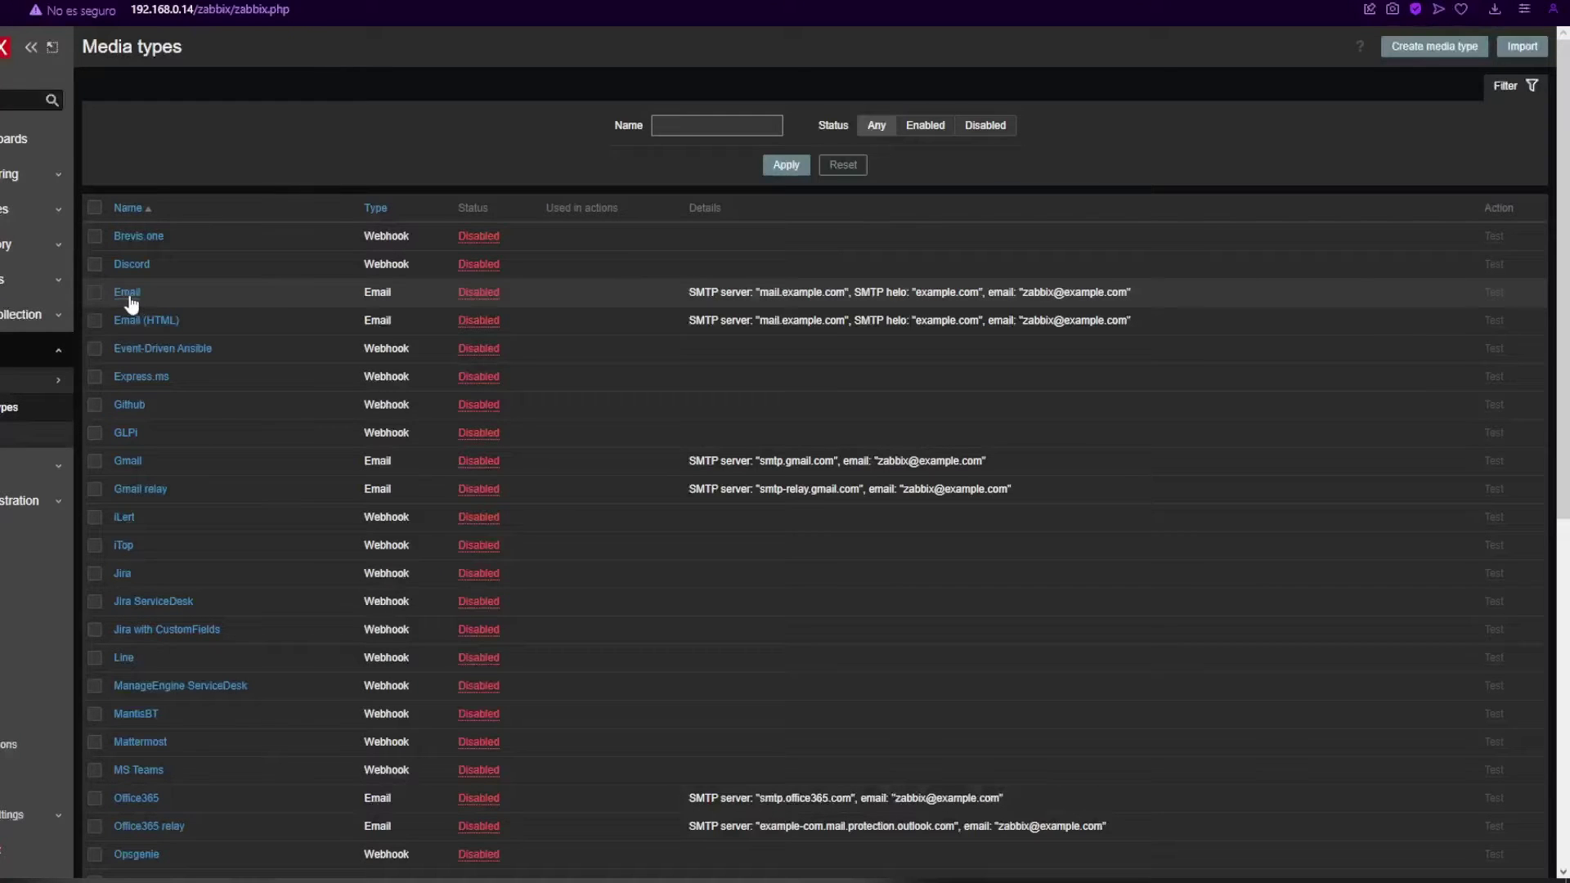
# - Switch the Email media type from Disabled to Enabled and open its settings
pyautogui.click(474, 296)
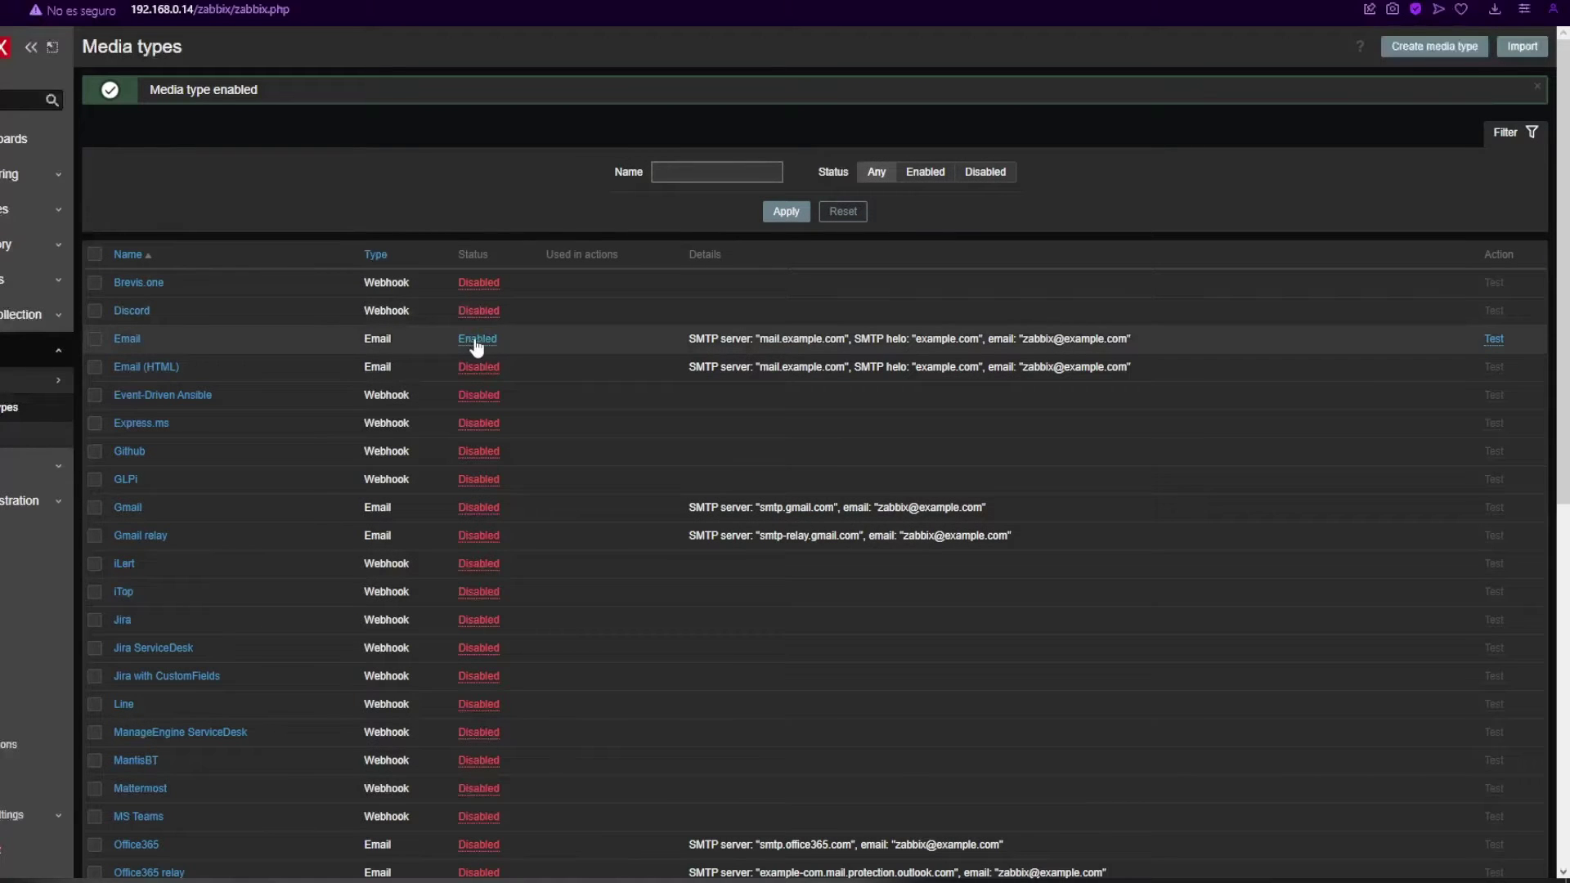
pyautogui.click(127, 342)
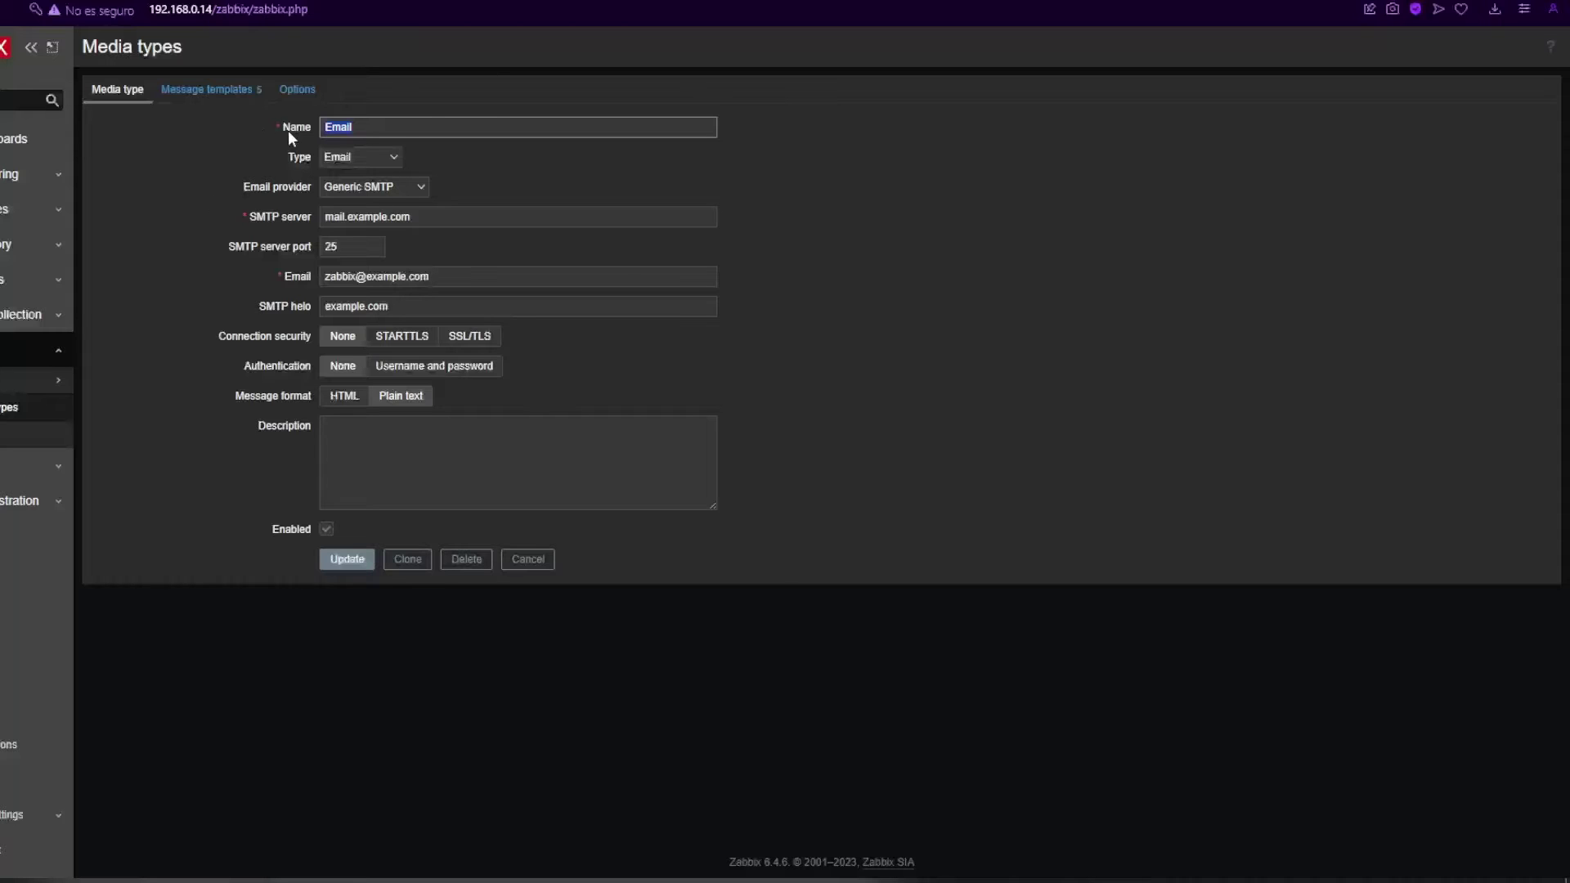
# - Add the description 'Notificaciones por correo.' and keep type Email with the Generic SMTP provider
pyautogui.write('Notificaciones po')
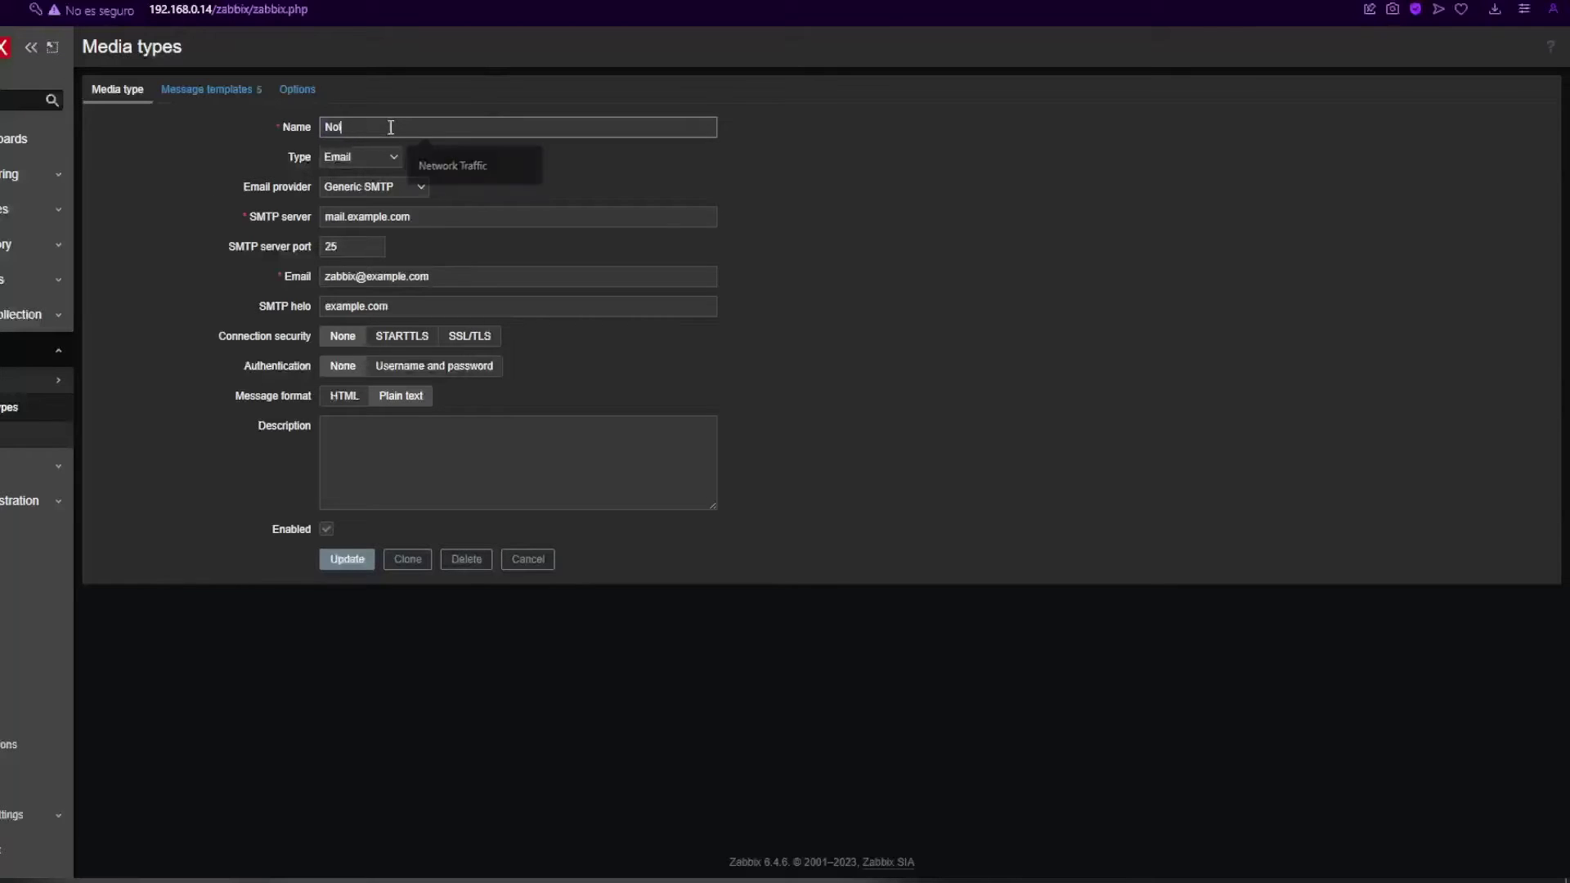
pyautogui.write('r correo.')
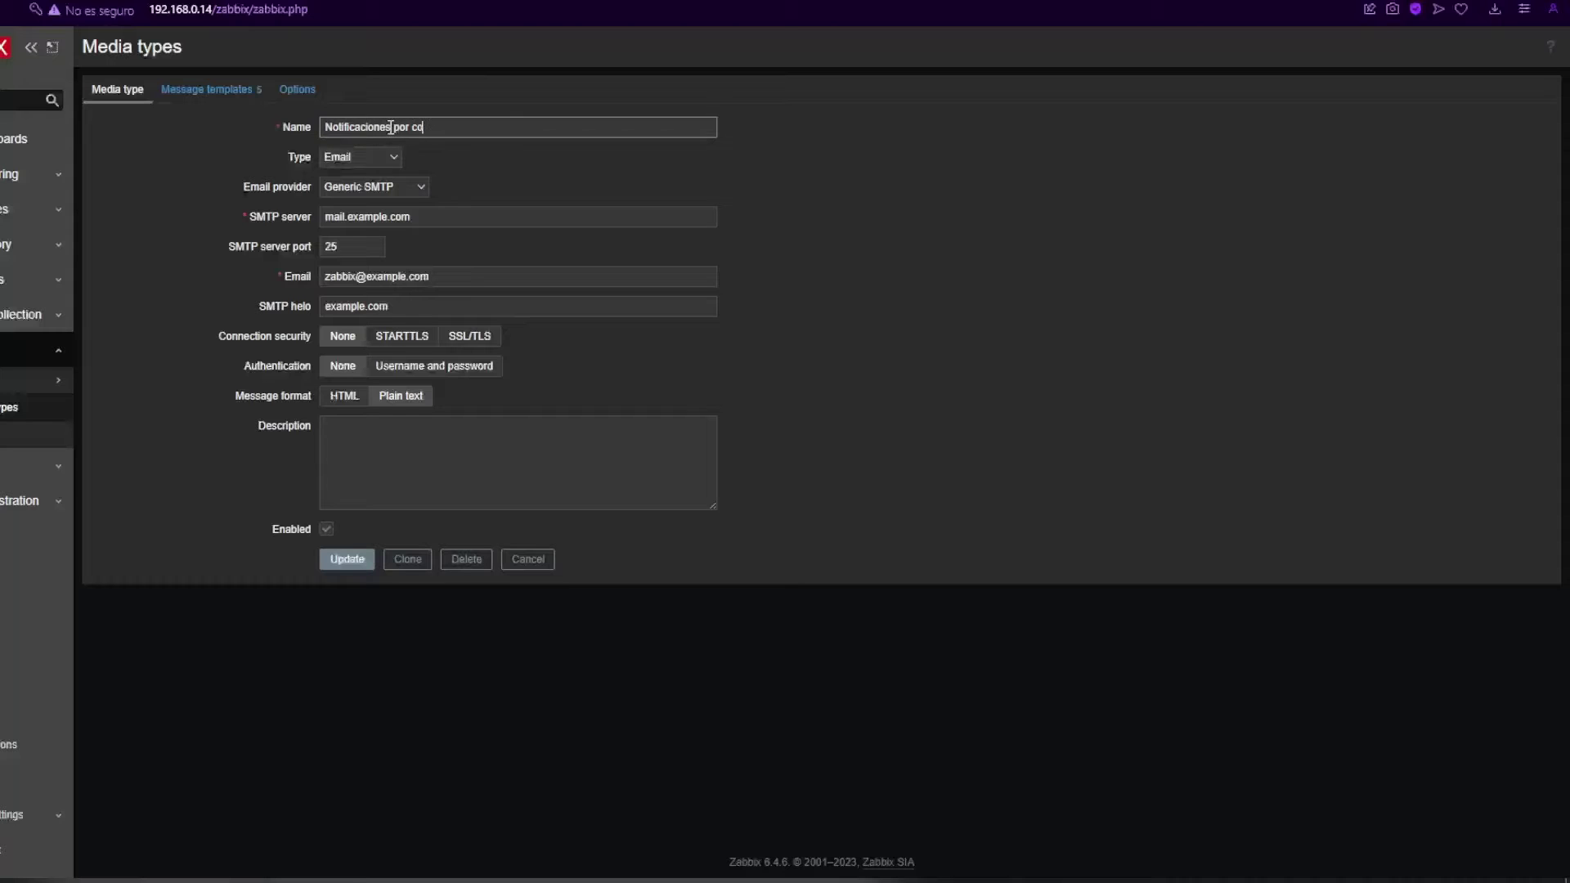
pyautogui.click(357, 158)
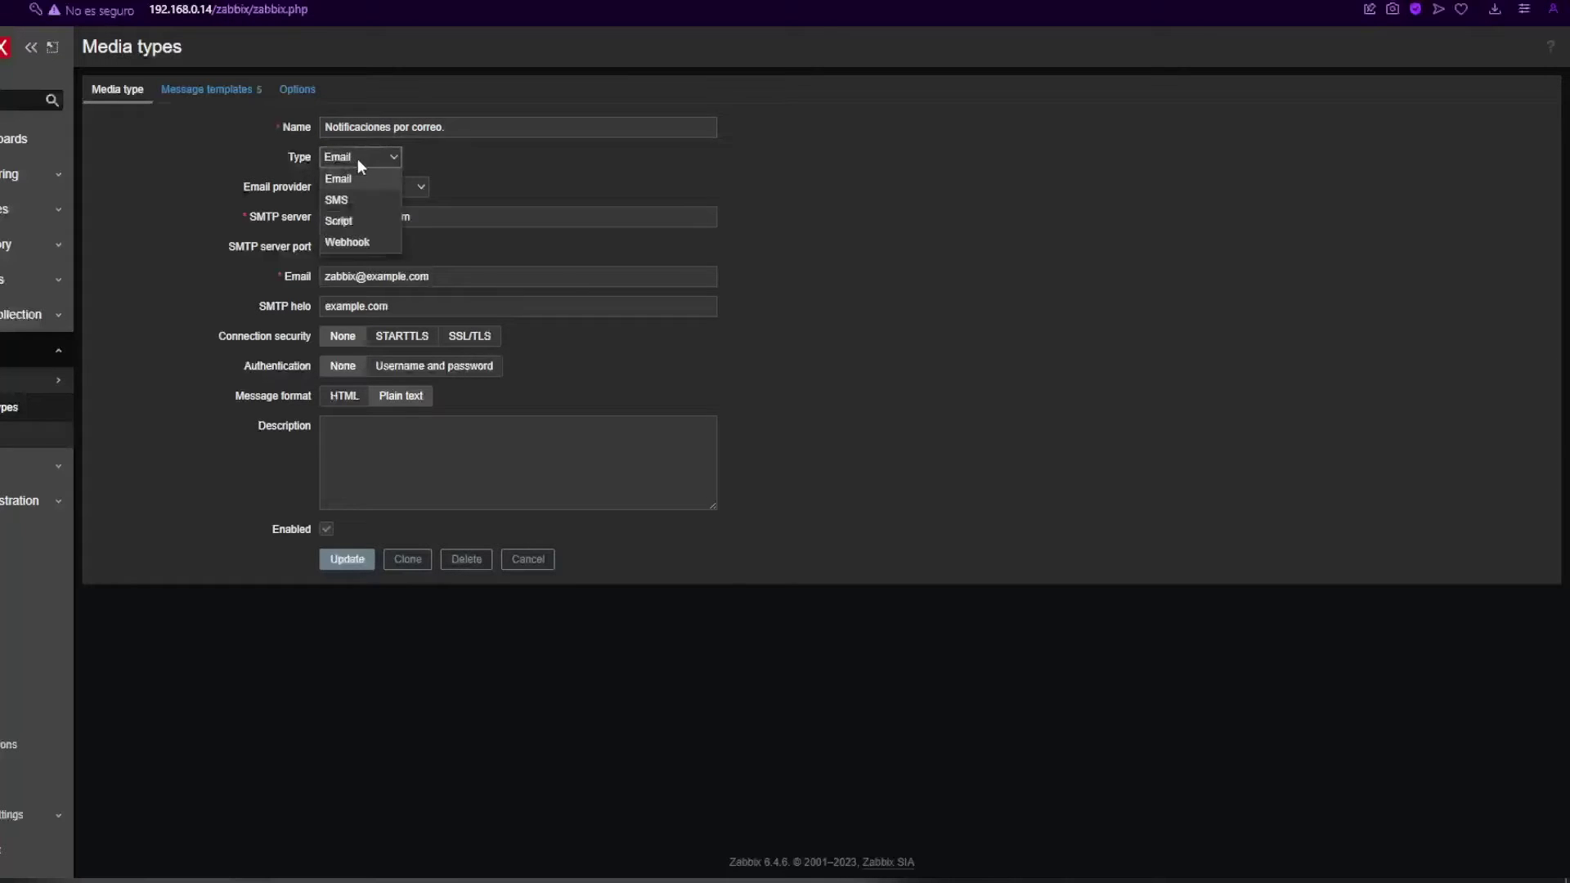
pyautogui.click(365, 161)
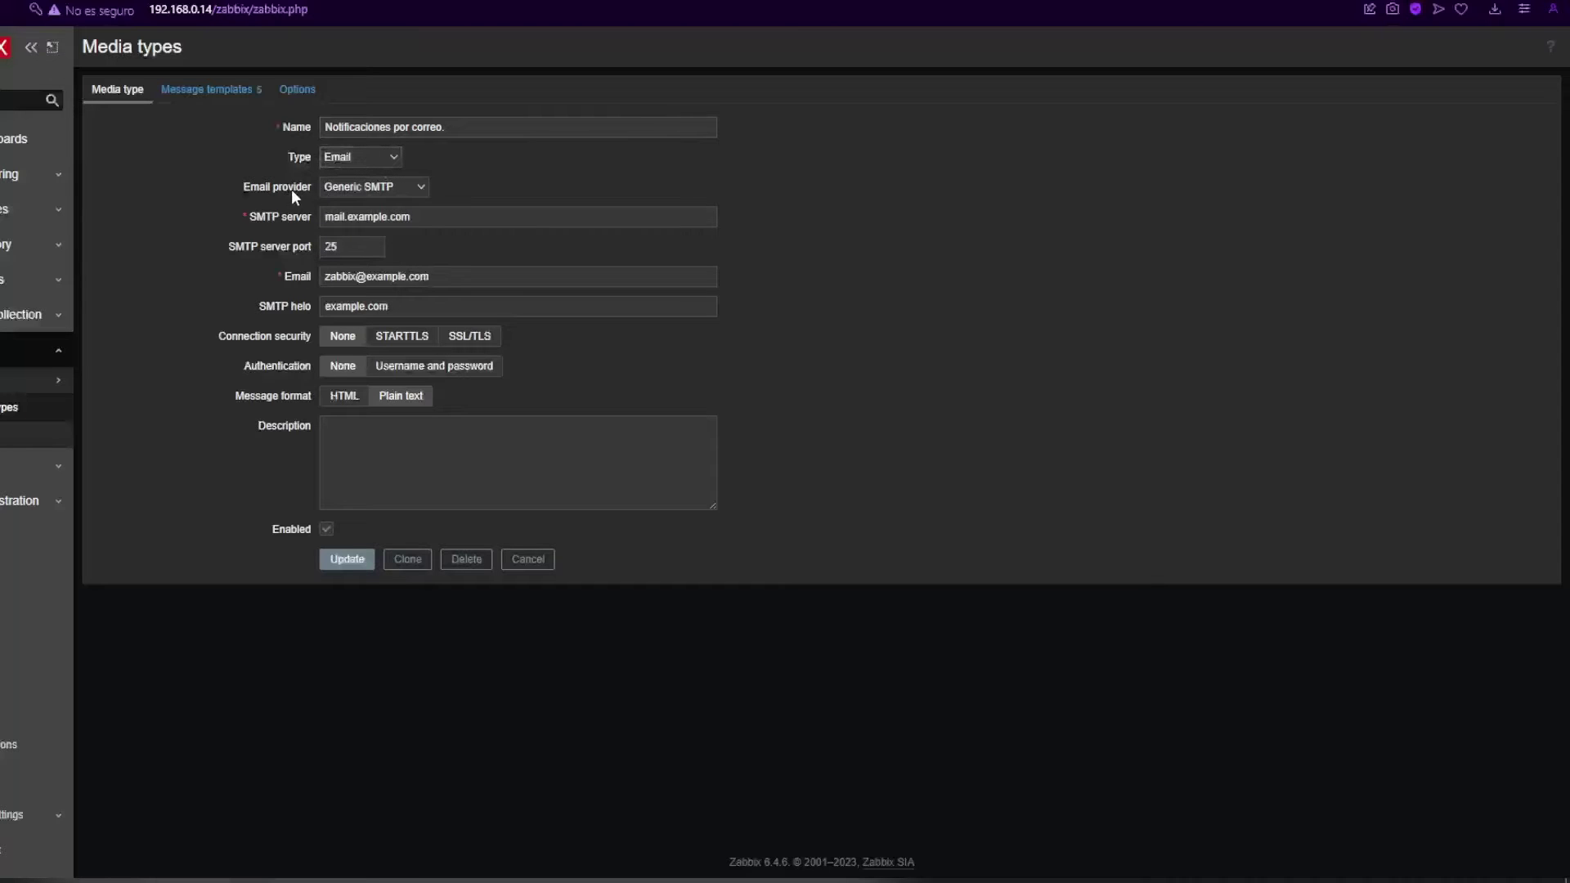
pyautogui.click(362, 187)
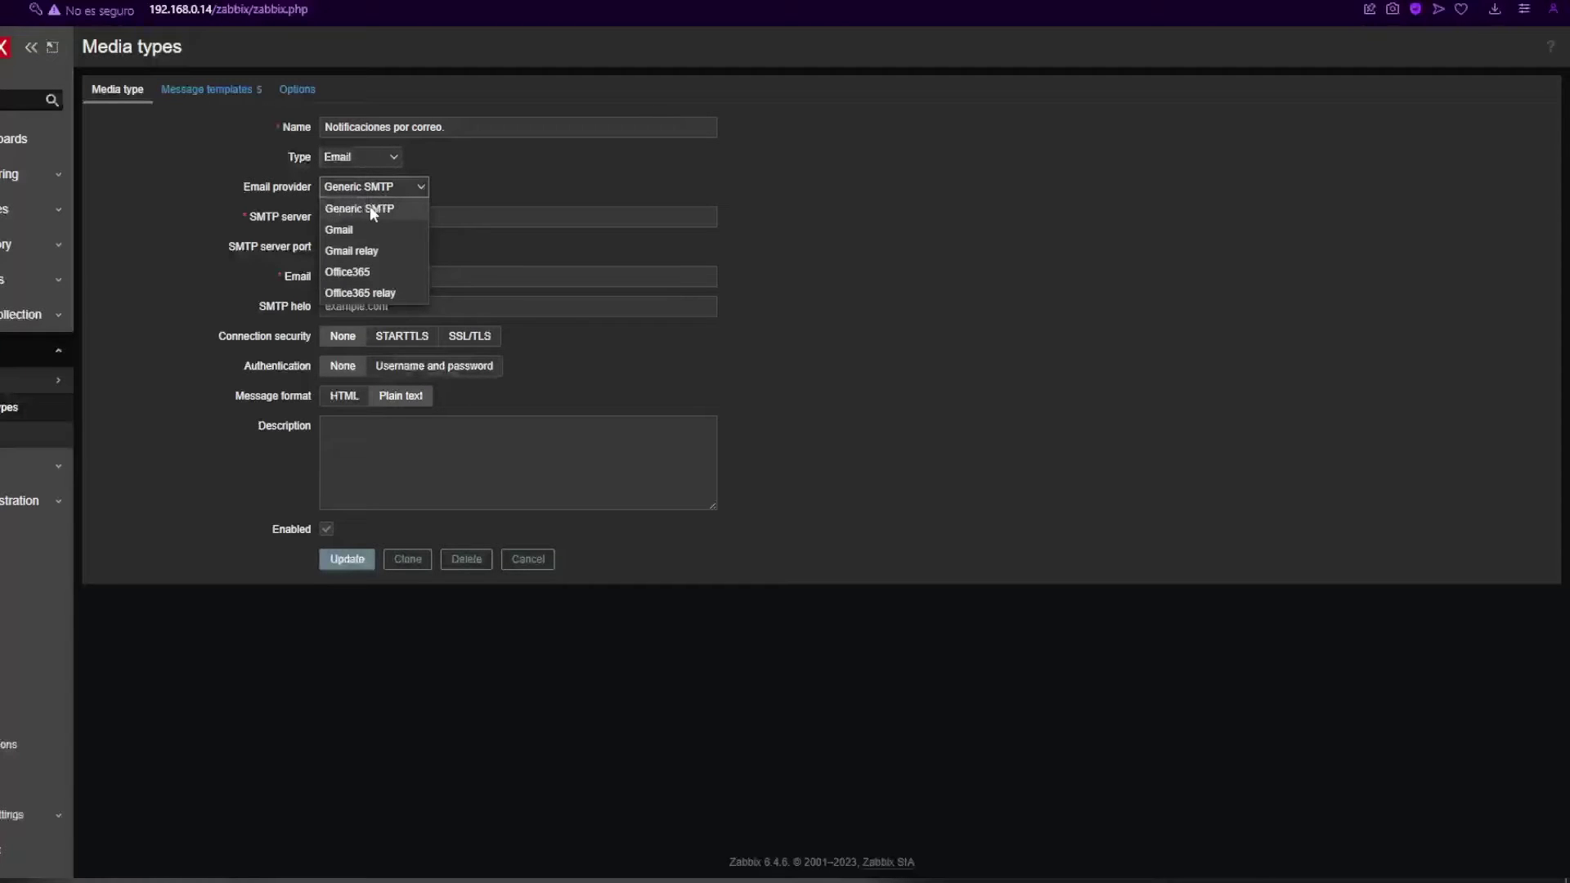
pyautogui.click(503, 177)
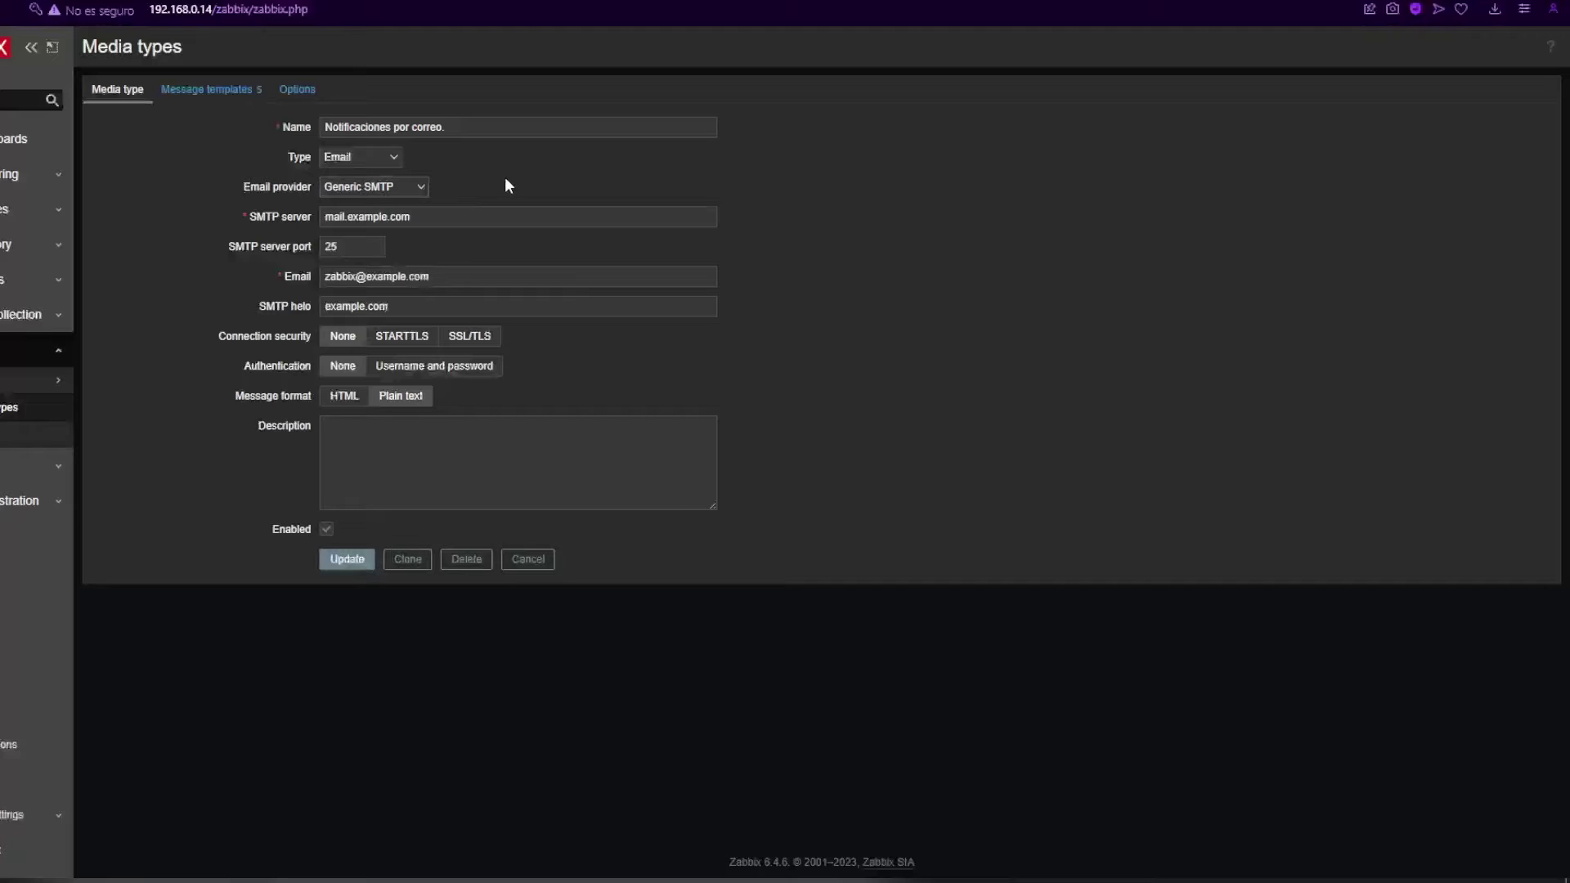
# - Set SMTP server smtp.gmail.com, port 587, and paste the notification account as sender address
pyautogui.tripleClick(379, 216)
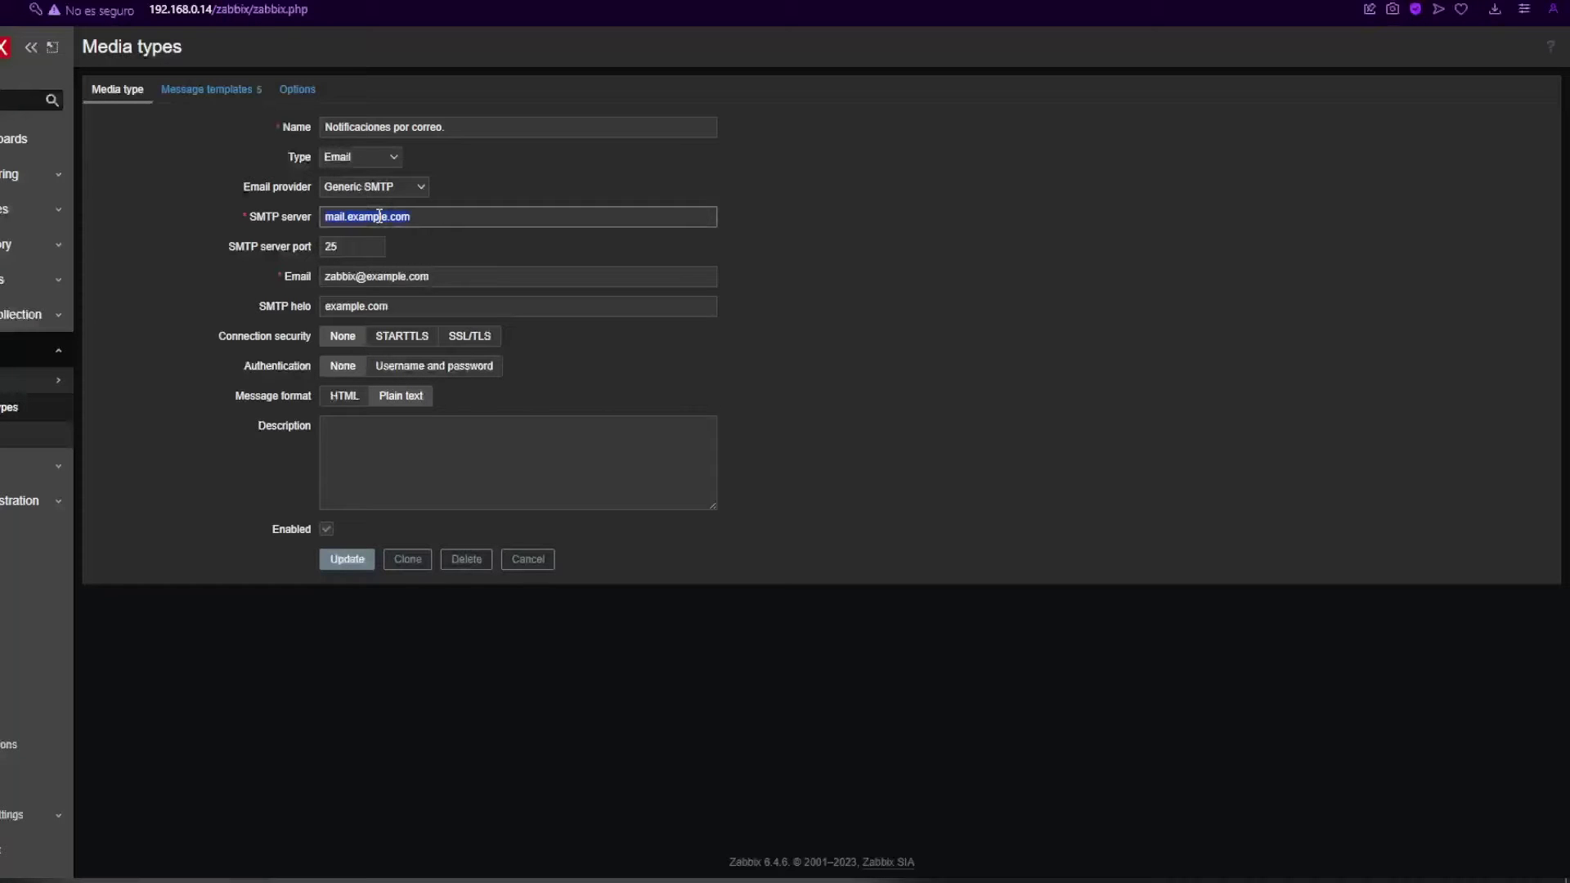
pyautogui.write('smtp.gmail.com')
pyautogui.doubleClick(357, 242)
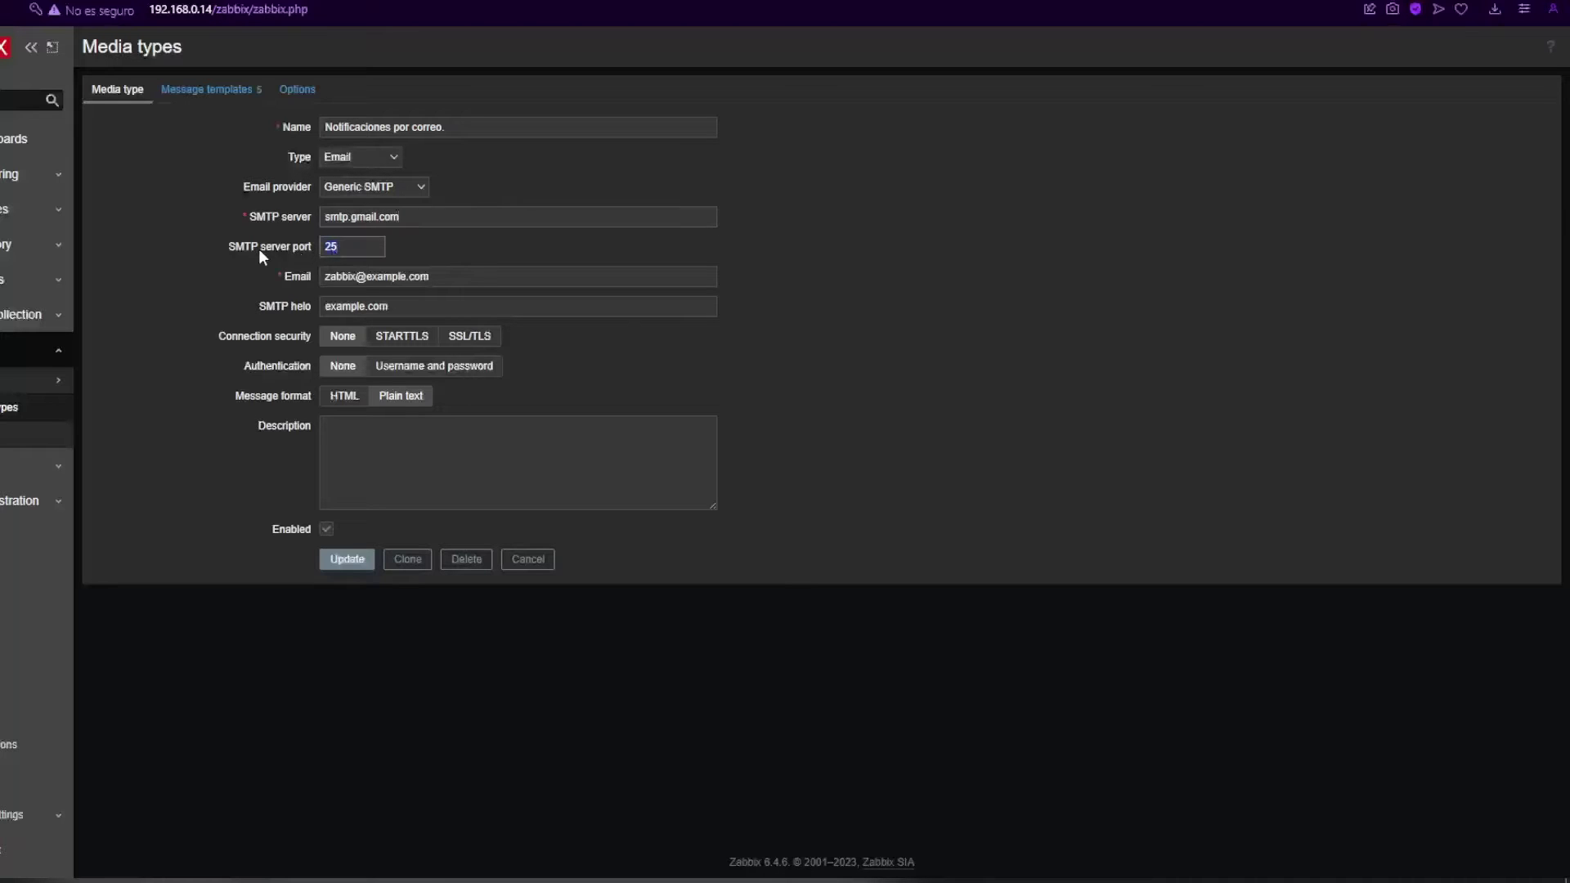
pyautogui.write('587')
pyautogui.press('Tab')
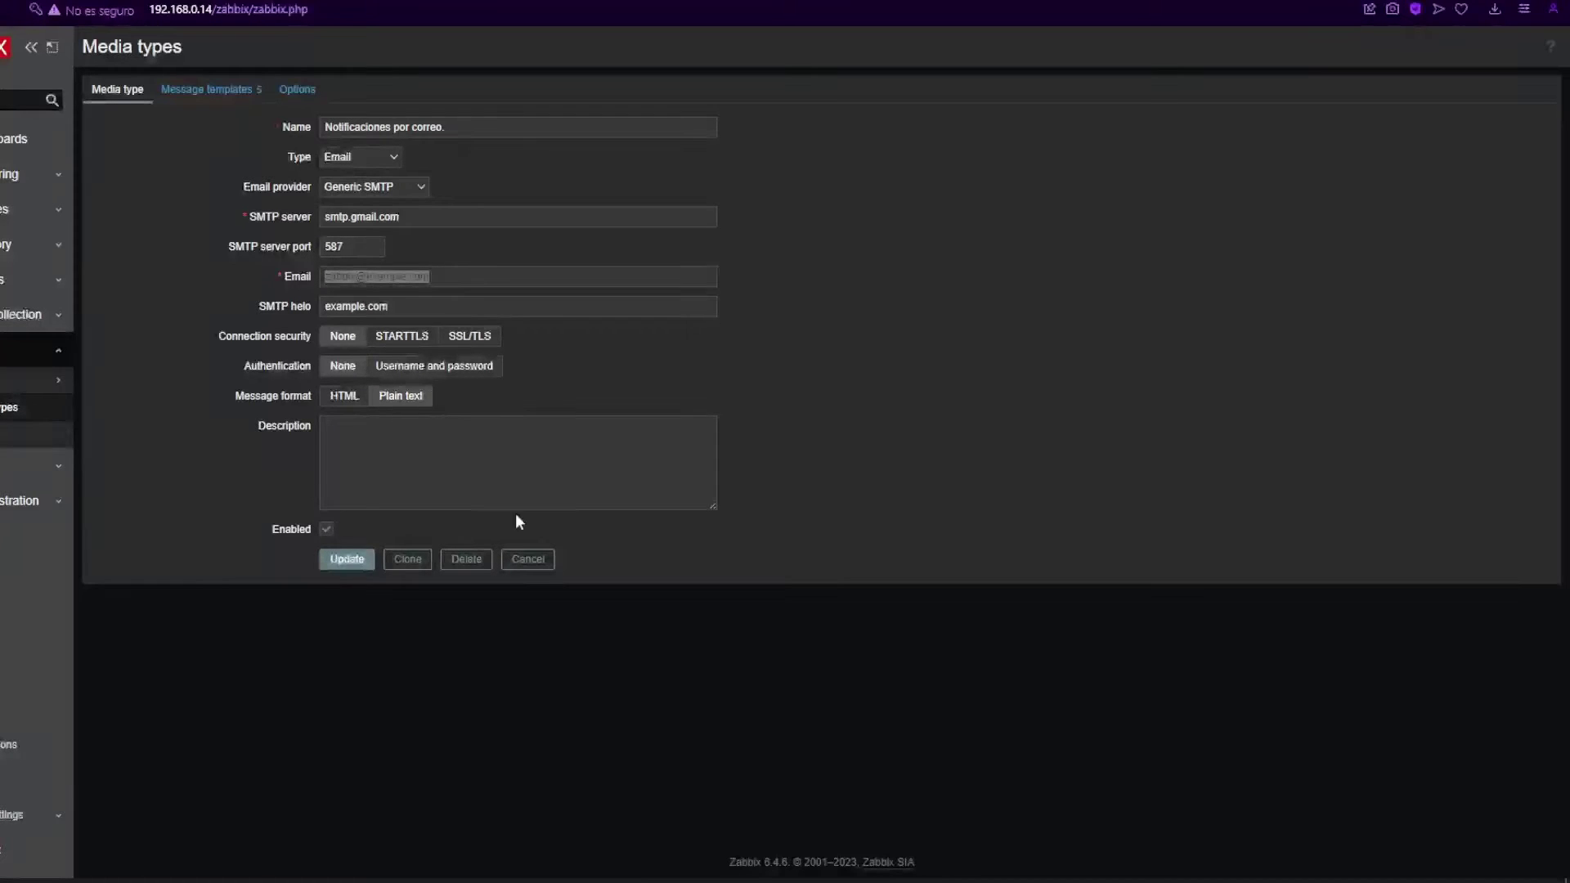
pyautogui.tripleClick(453, 274)
pyautogui.hotkey('ctrl', 'v')
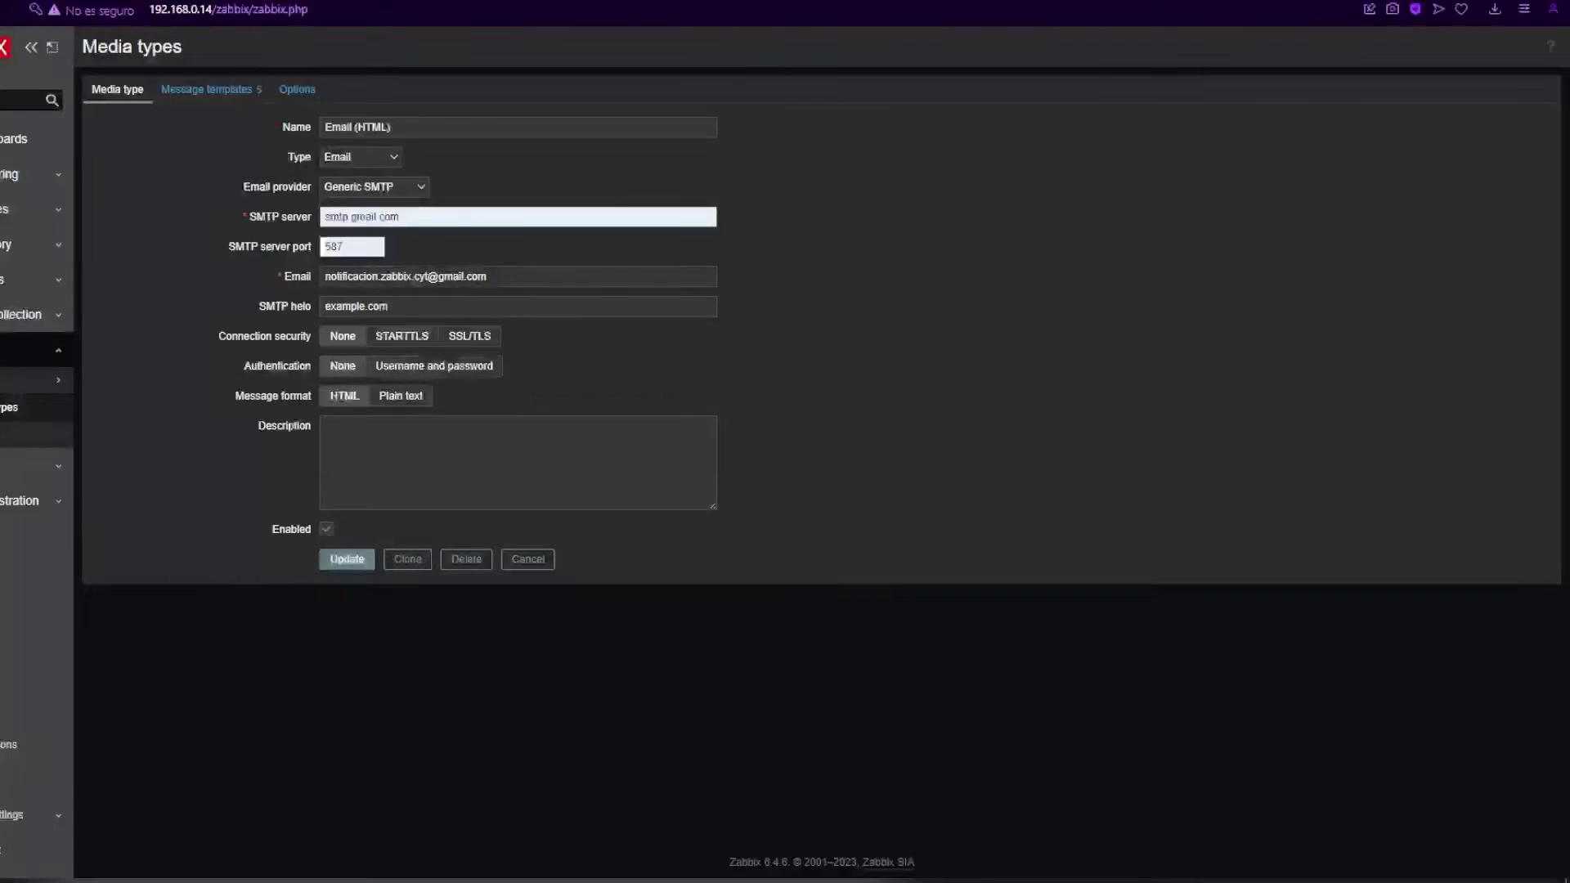
# - Set SMTP helo to gmail.com, STARTTLS security, and username-and-password authentication
pyautogui.doubleClick(352, 309)
pyautogui.write('g')
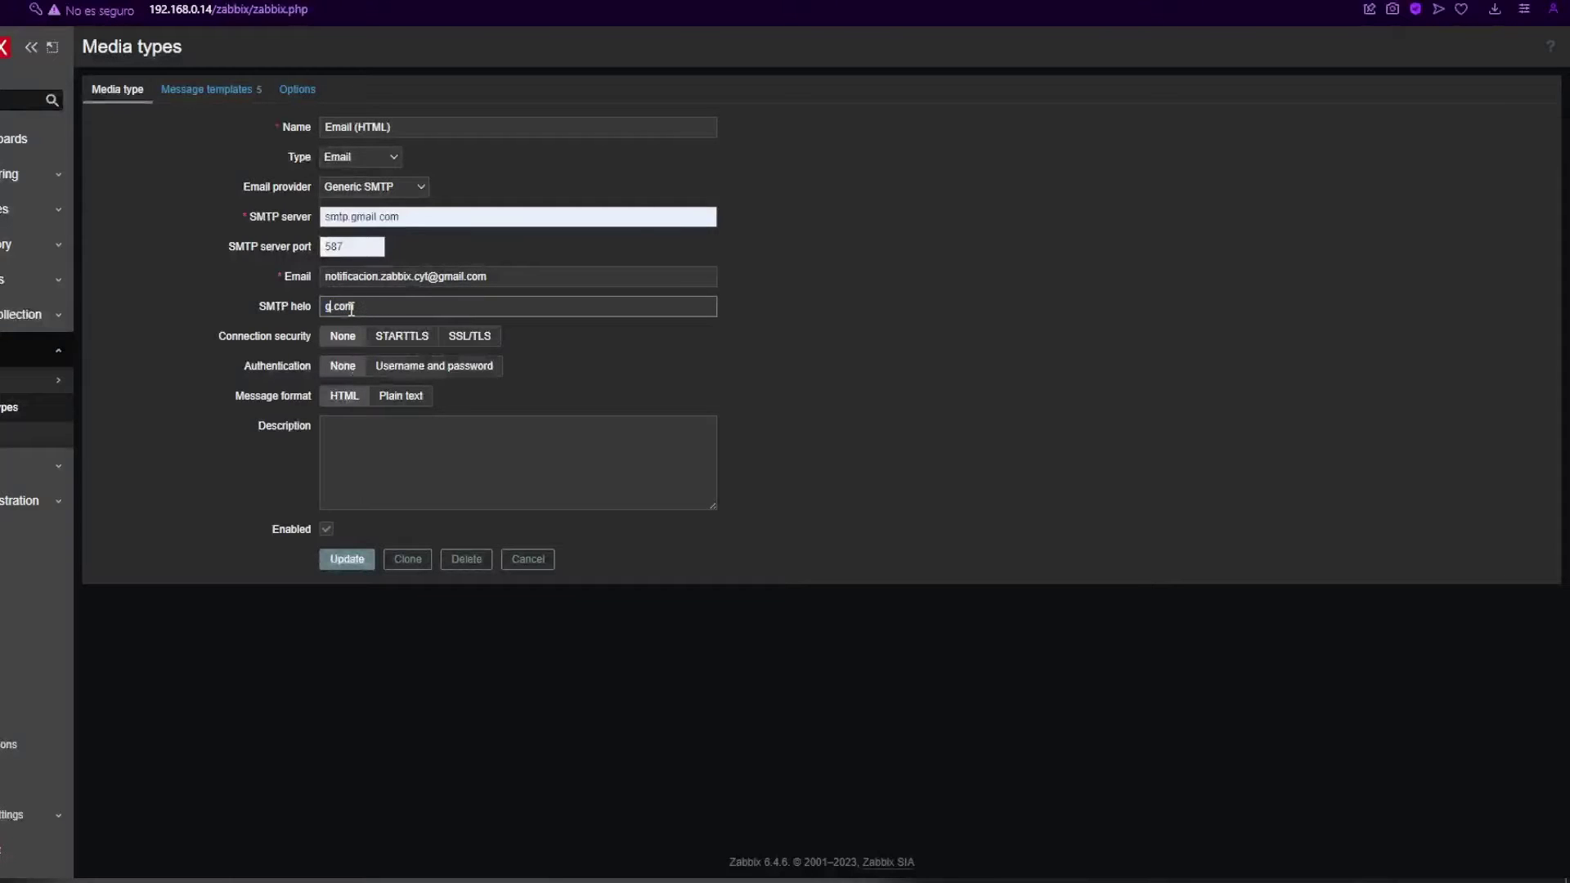
pyautogui.write('mail')
pyautogui.click(404, 350)
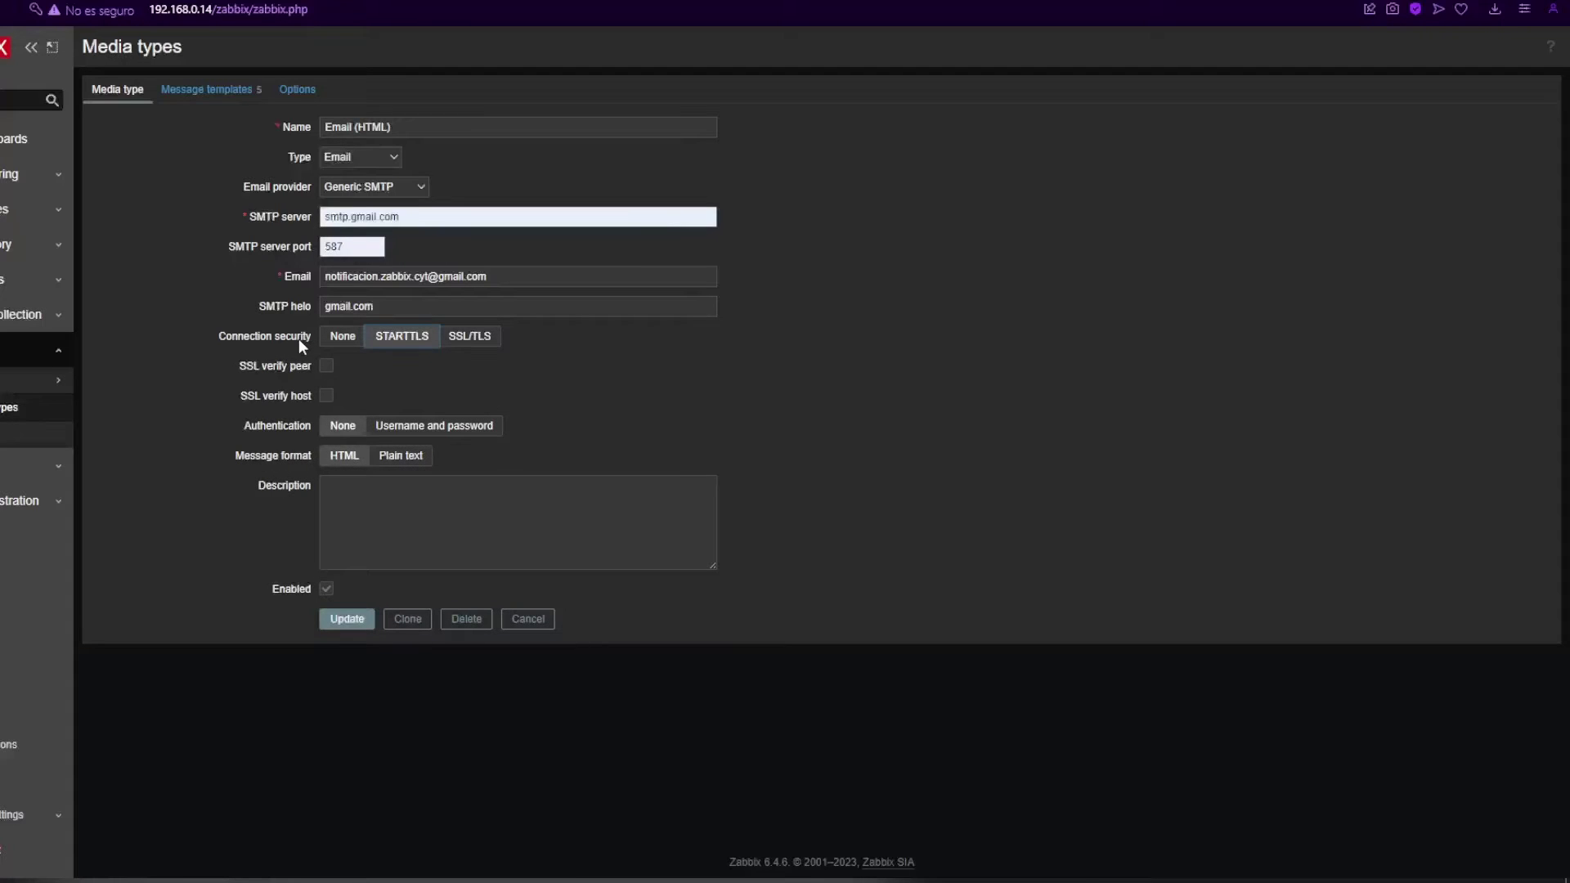
pyautogui.click(439, 427)
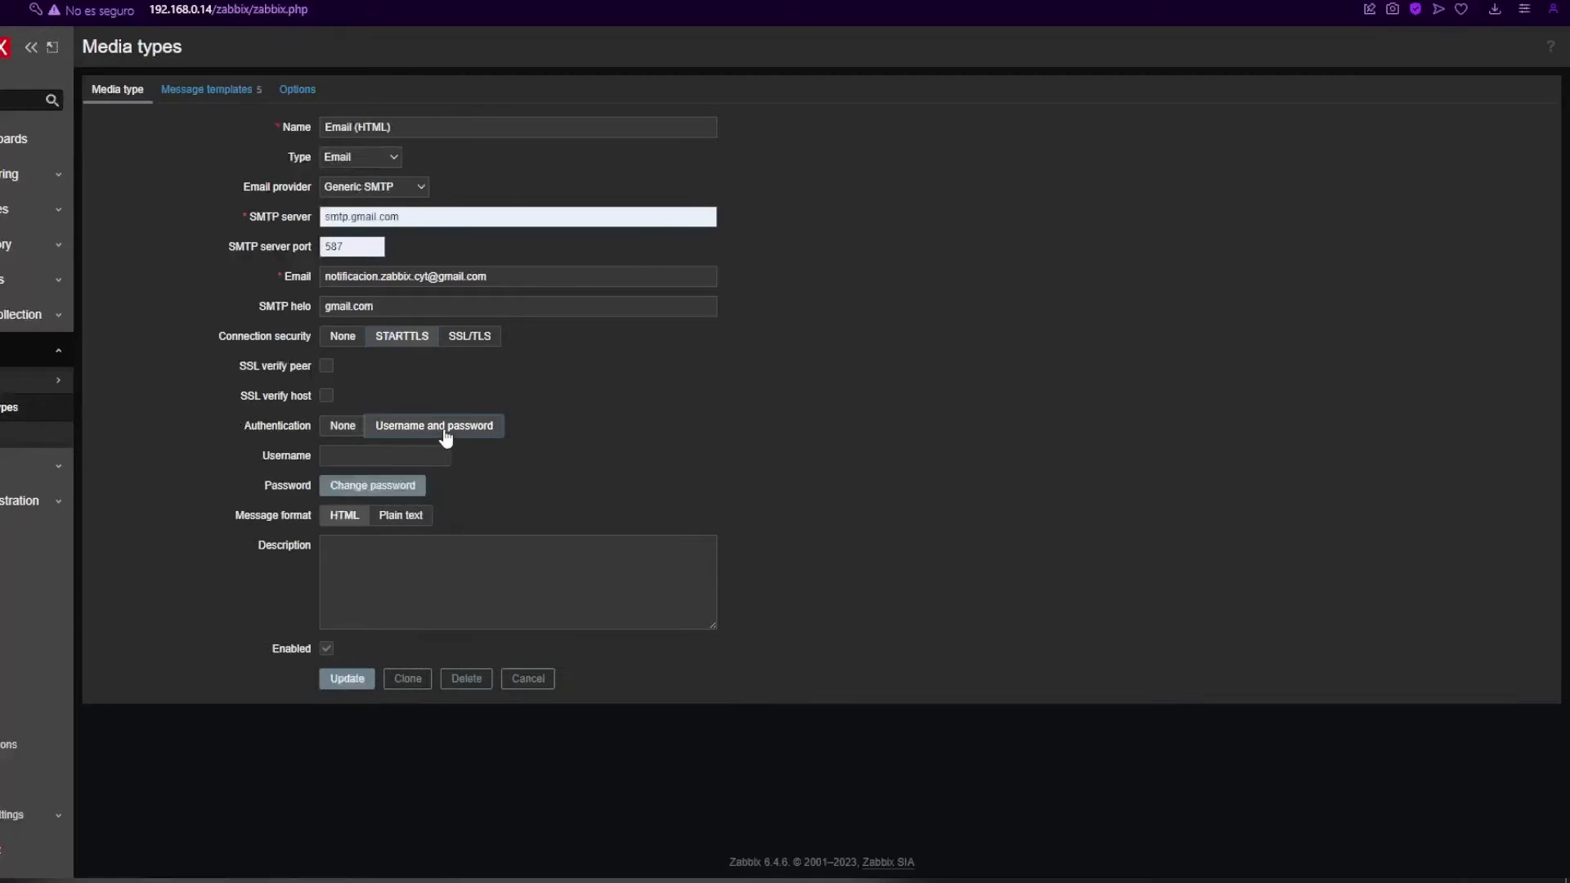
# - Fill in the SMTP username and account password, then save the media type
pyautogui.click(351, 460)
pyautogui.click(399, 488)
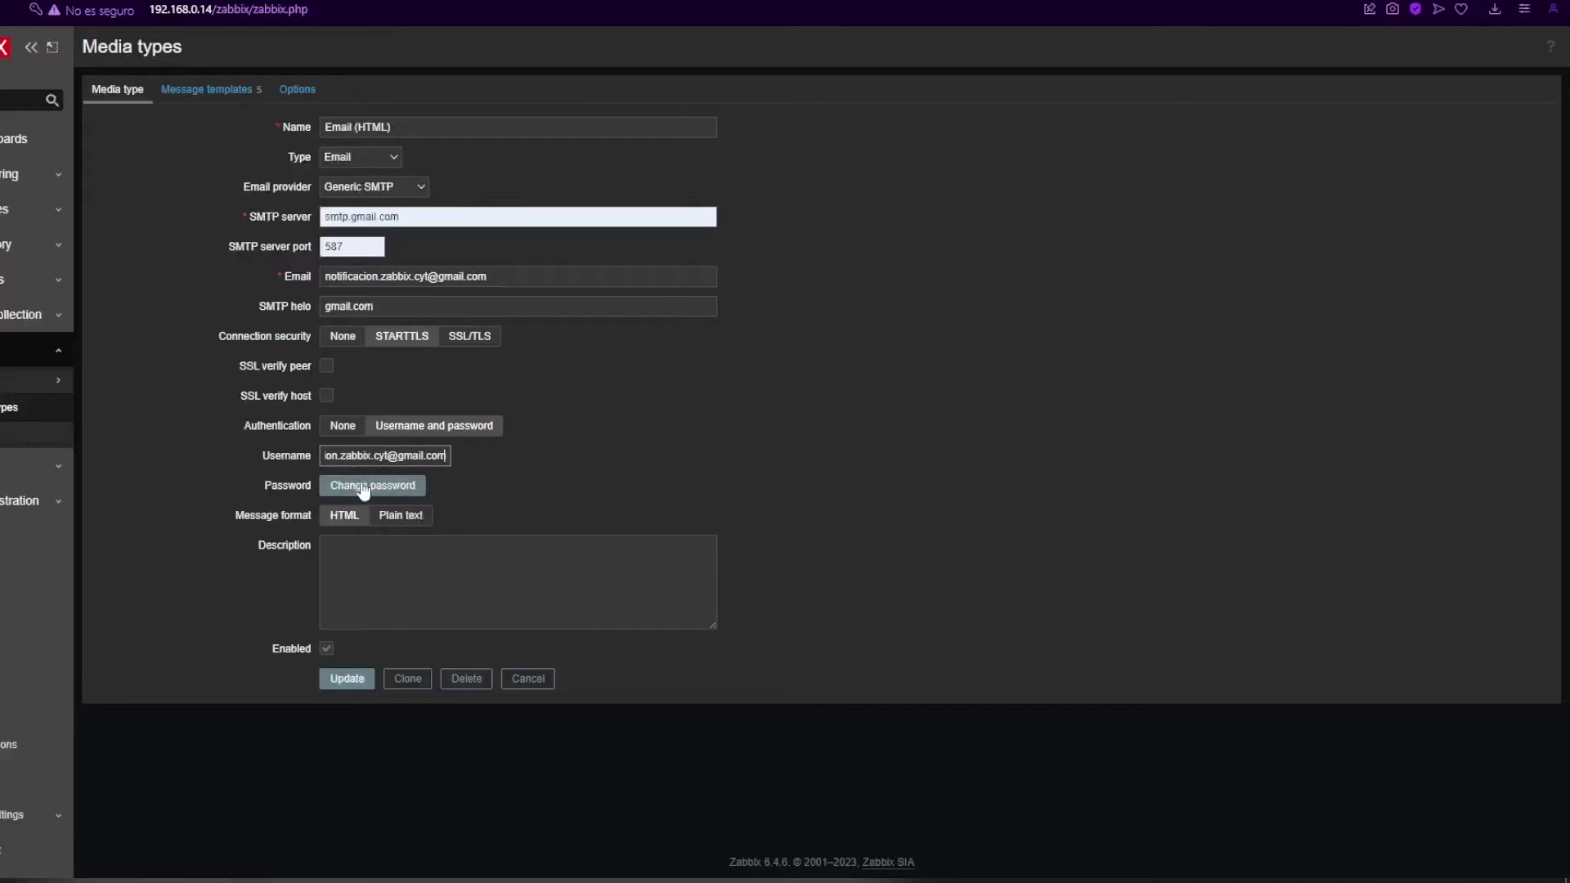
pyautogui.click(363, 488)
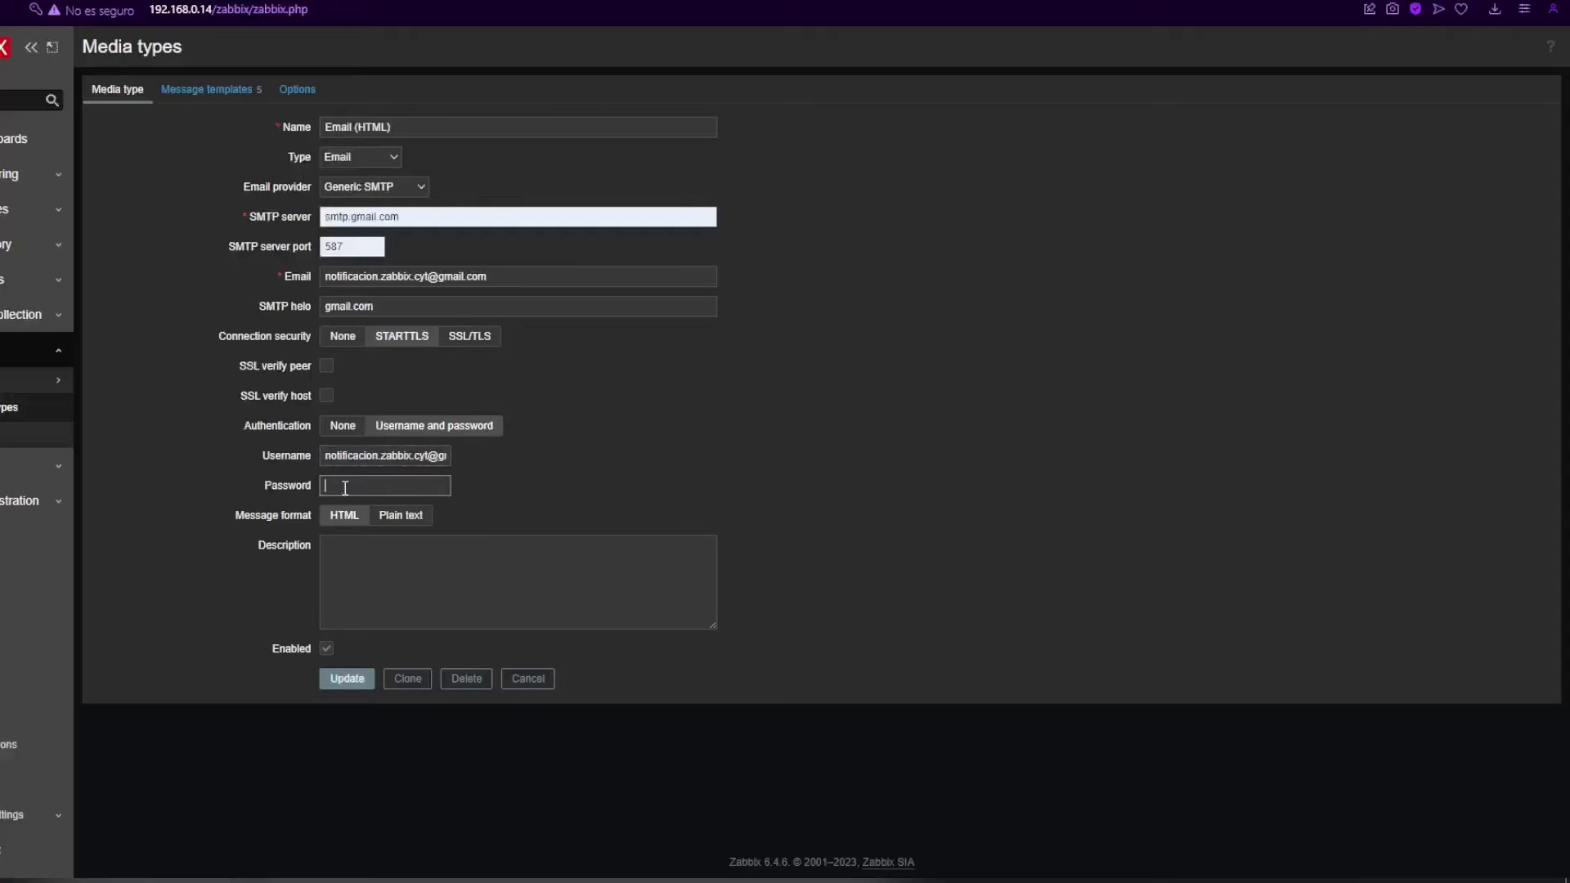
pyautogui.write('••••••••••••••••')
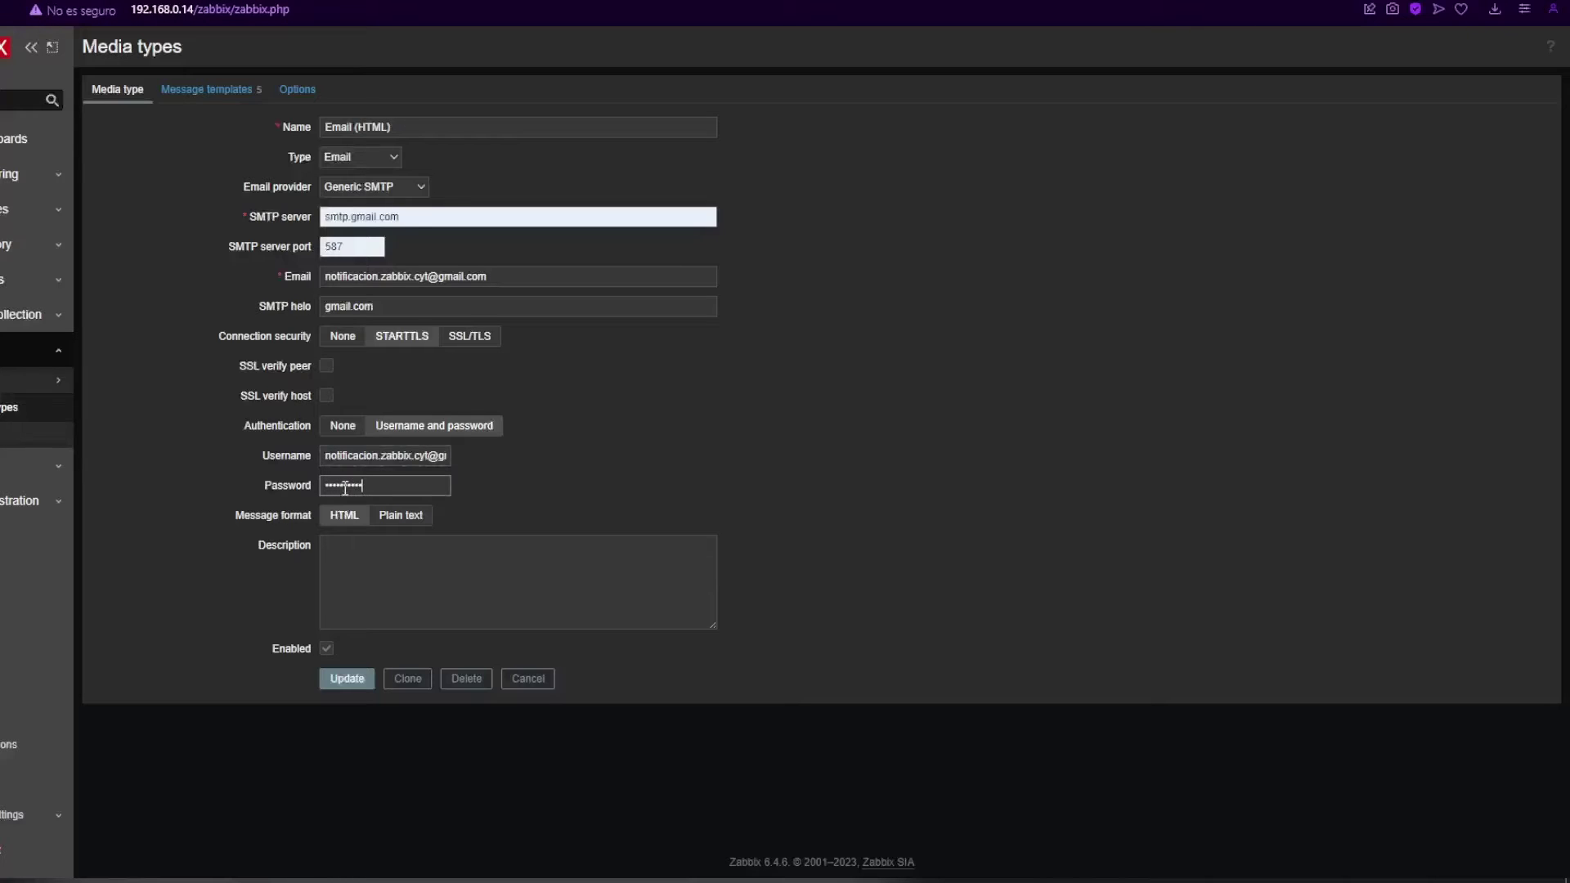
pyautogui.doubleClick(362, 483)
pyautogui.write('••••••••••')
pyautogui.click(345, 684)
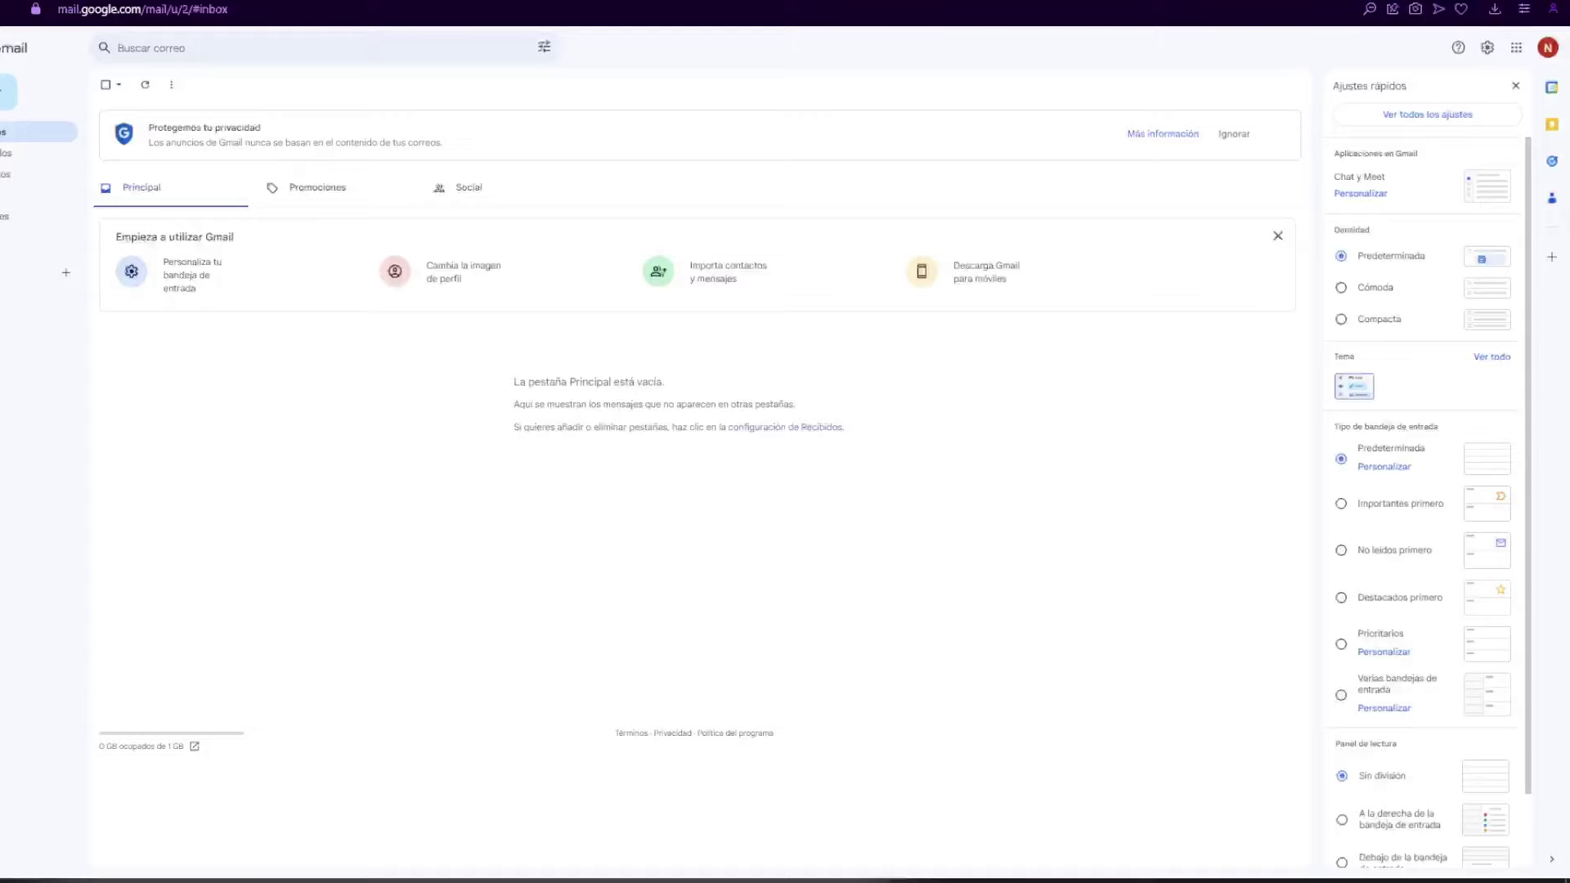
# - Go to 'Gestionar tu cuenta de Google' from the Gmail account avatar menu
pyautogui.click(1548, 49)
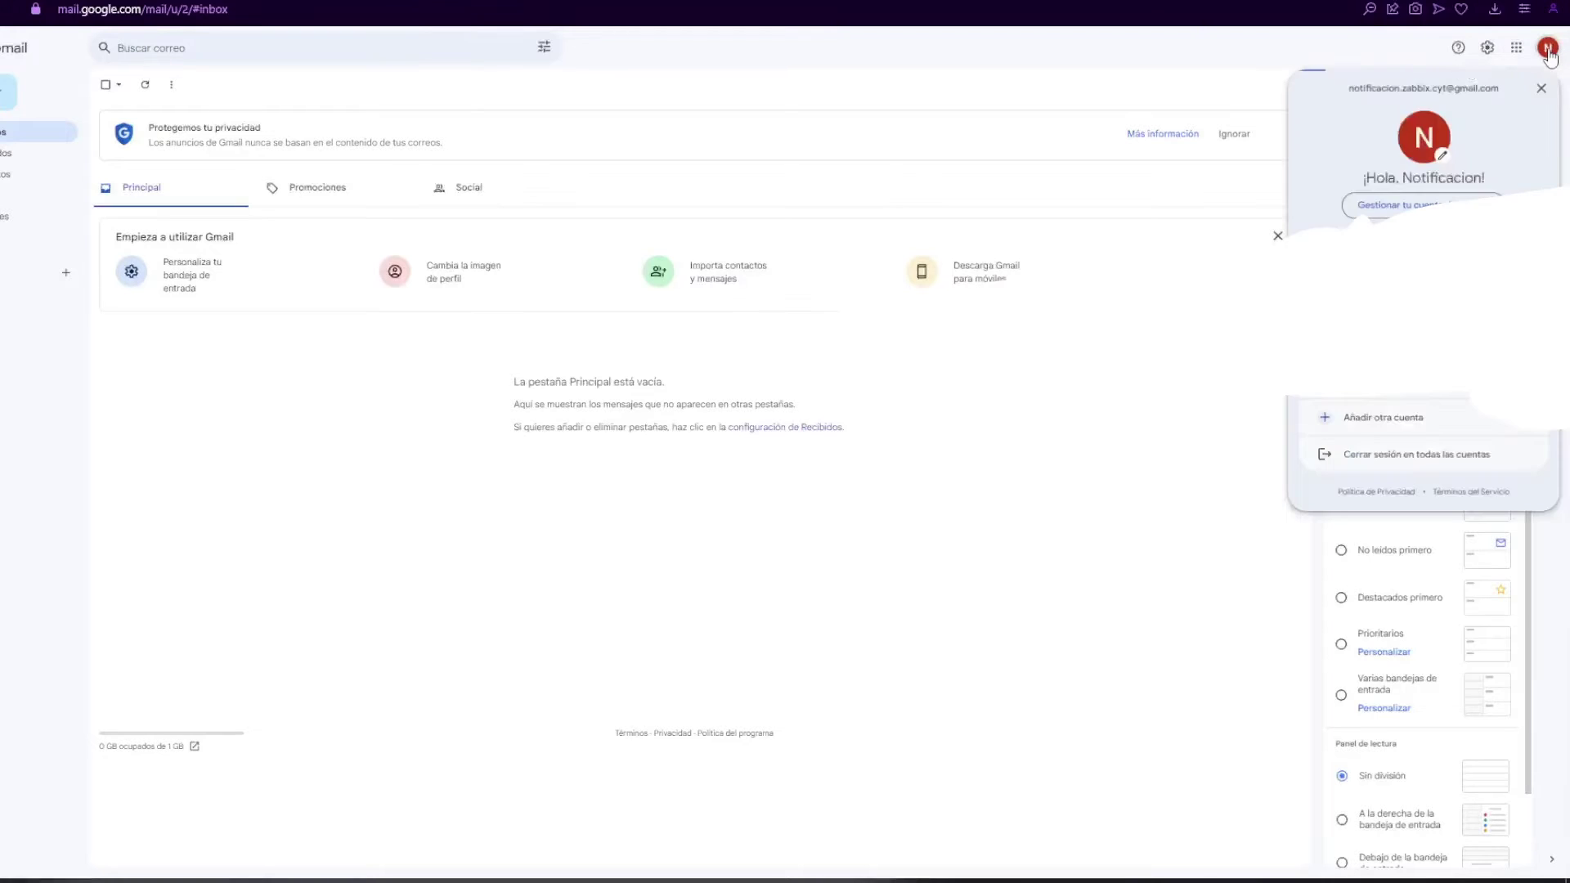
pyautogui.click(1419, 205)
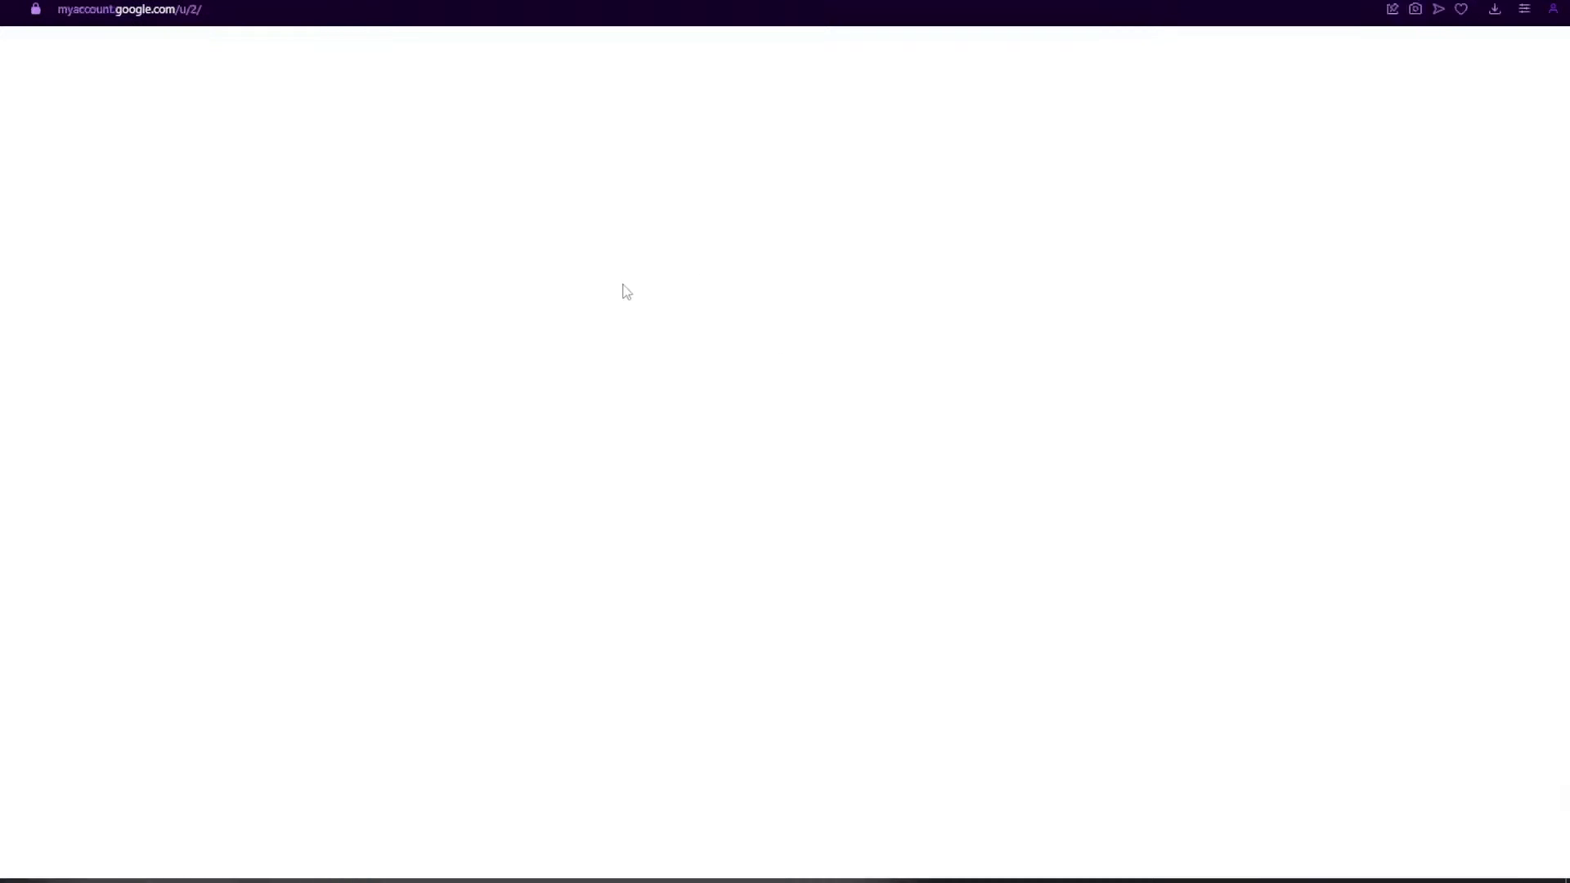
# - Go to the account's Security section and open the two-step verification settings
pyautogui.scroll(-2, 547, 376)
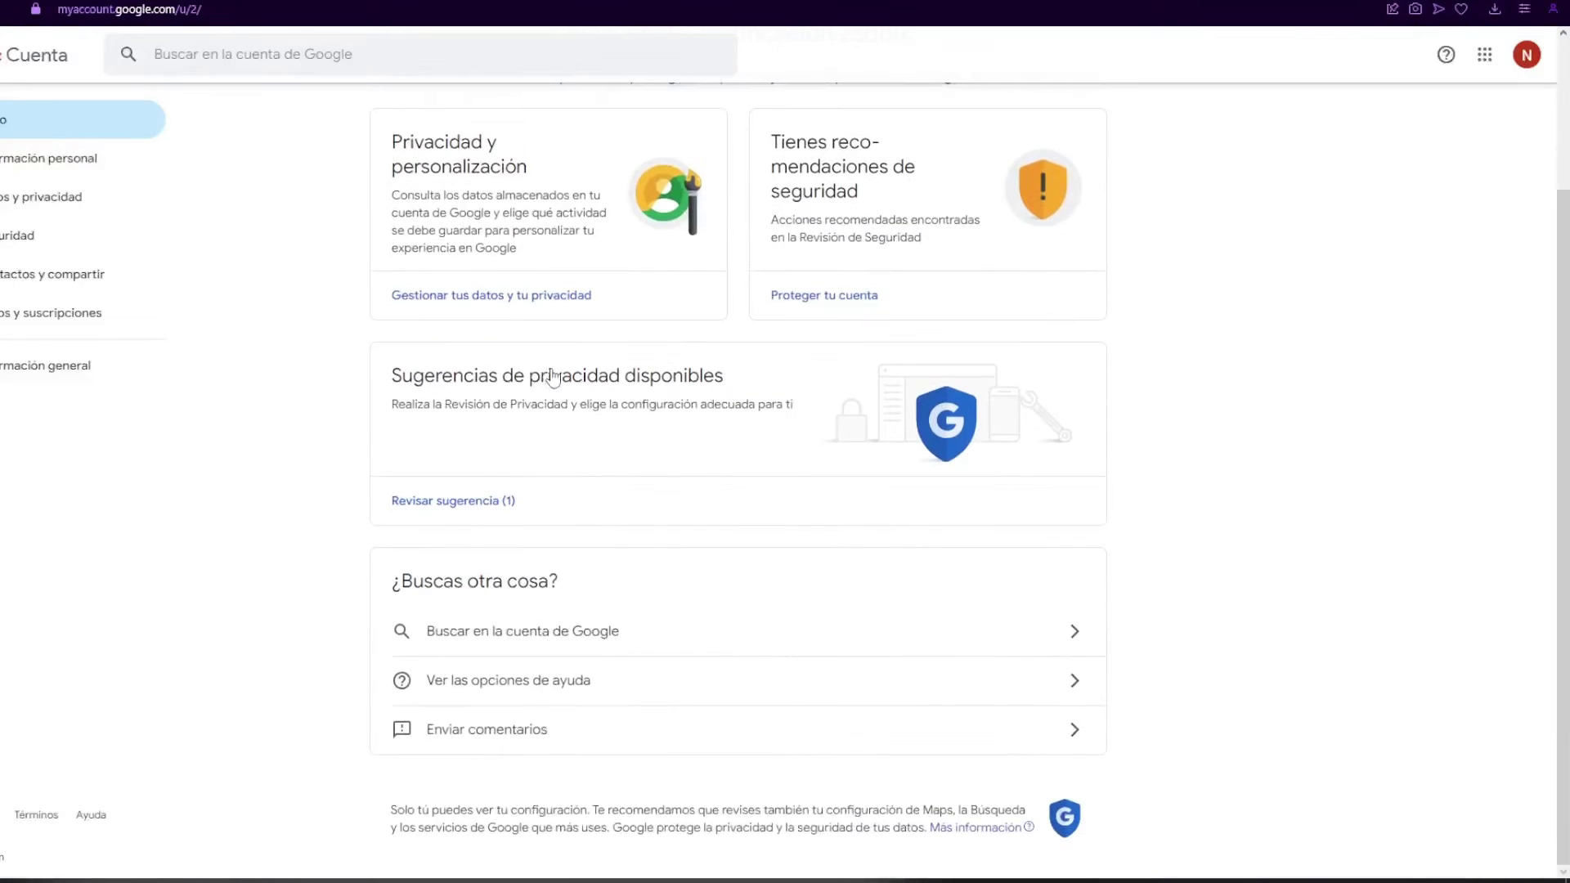
pyautogui.scroll(2, 547, 381)
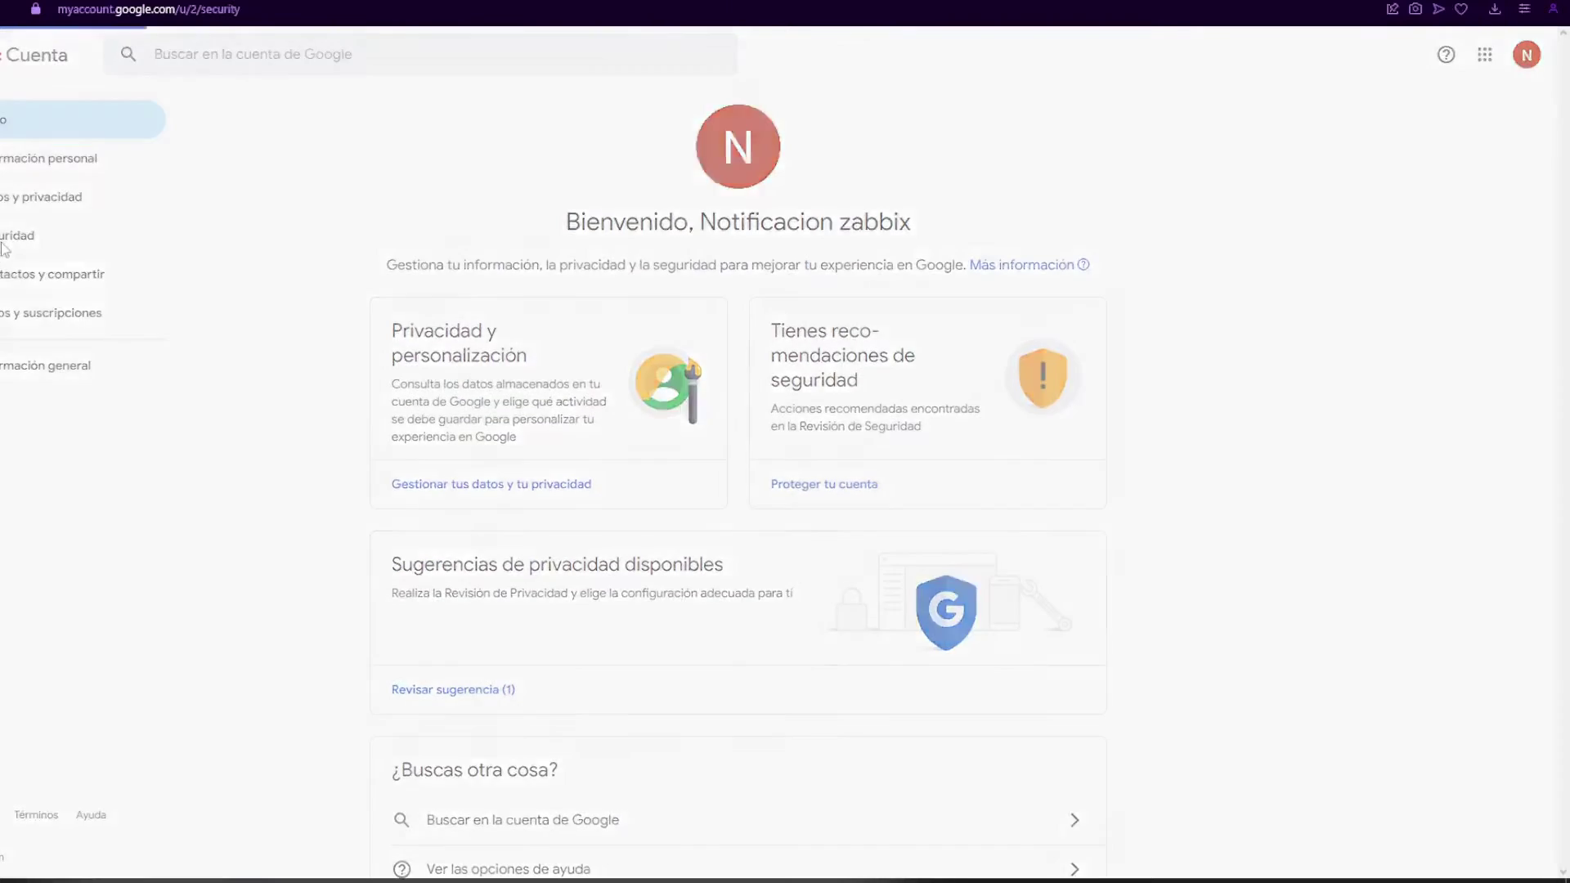
pyautogui.click(3, 250)
pyautogui.scroll(-2, 319, 491)
pyautogui.scroll(-12, 320, 513)
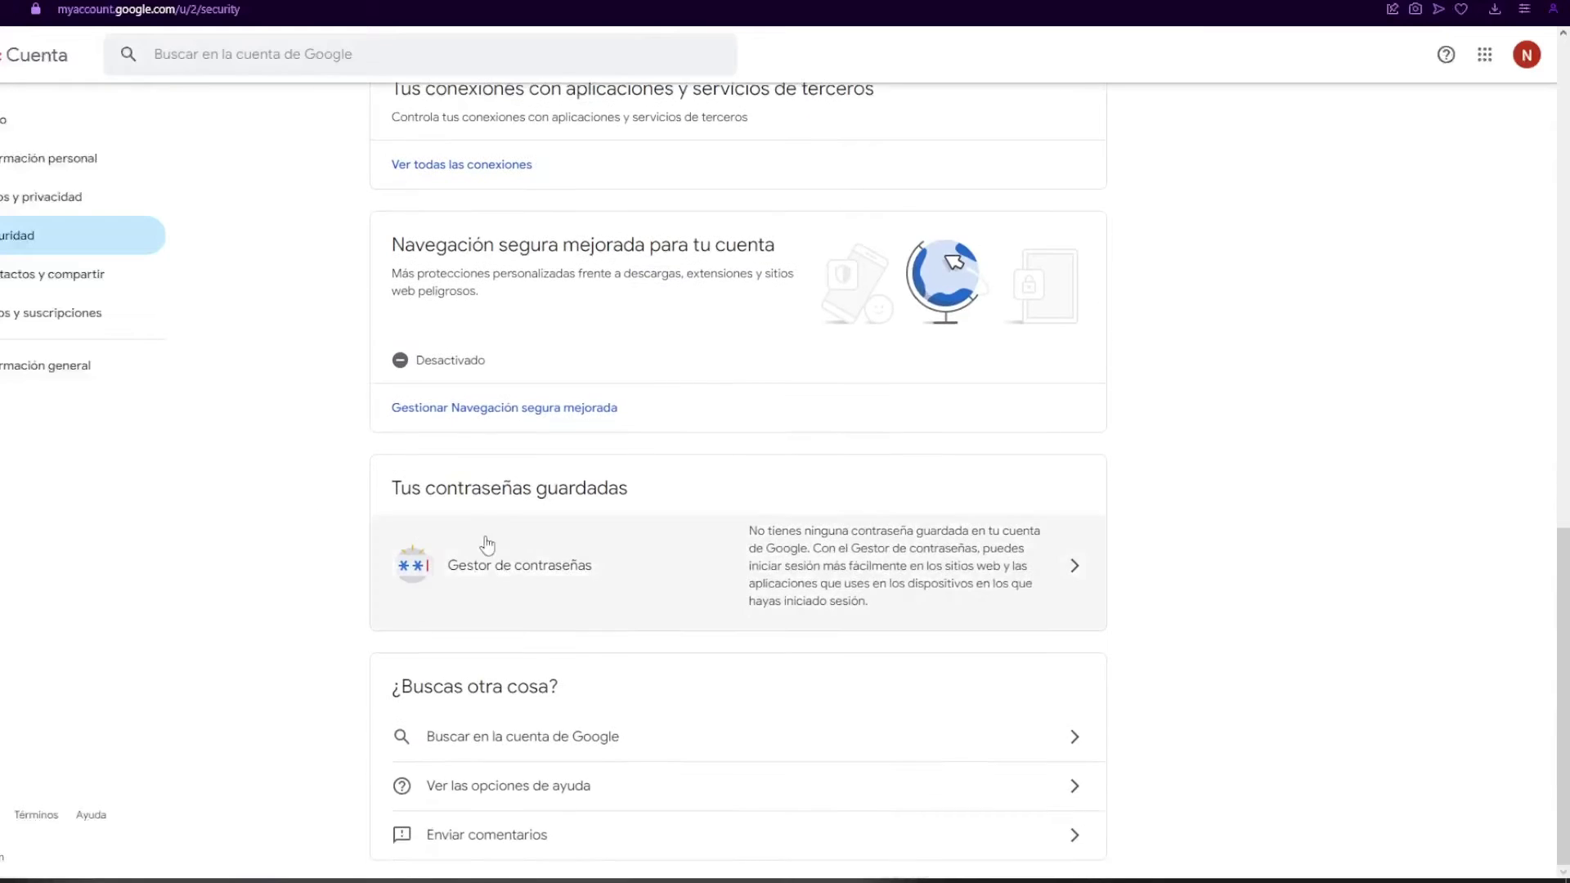
pyautogui.scroll(8, 512, 596)
pyautogui.scroll(2, 513, 597)
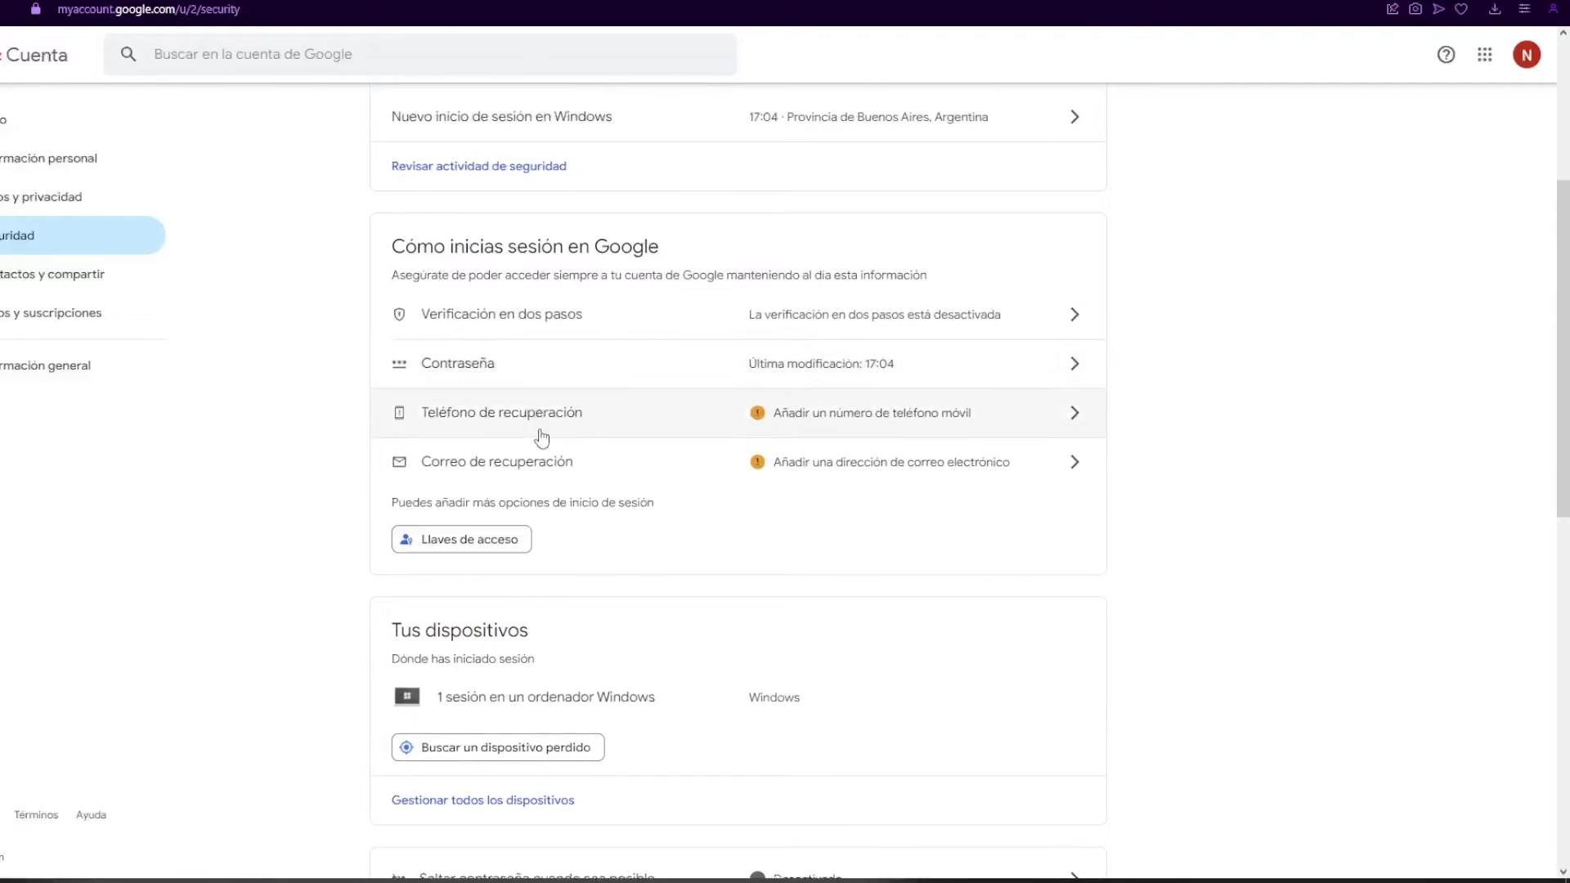
pyautogui.click(538, 319)
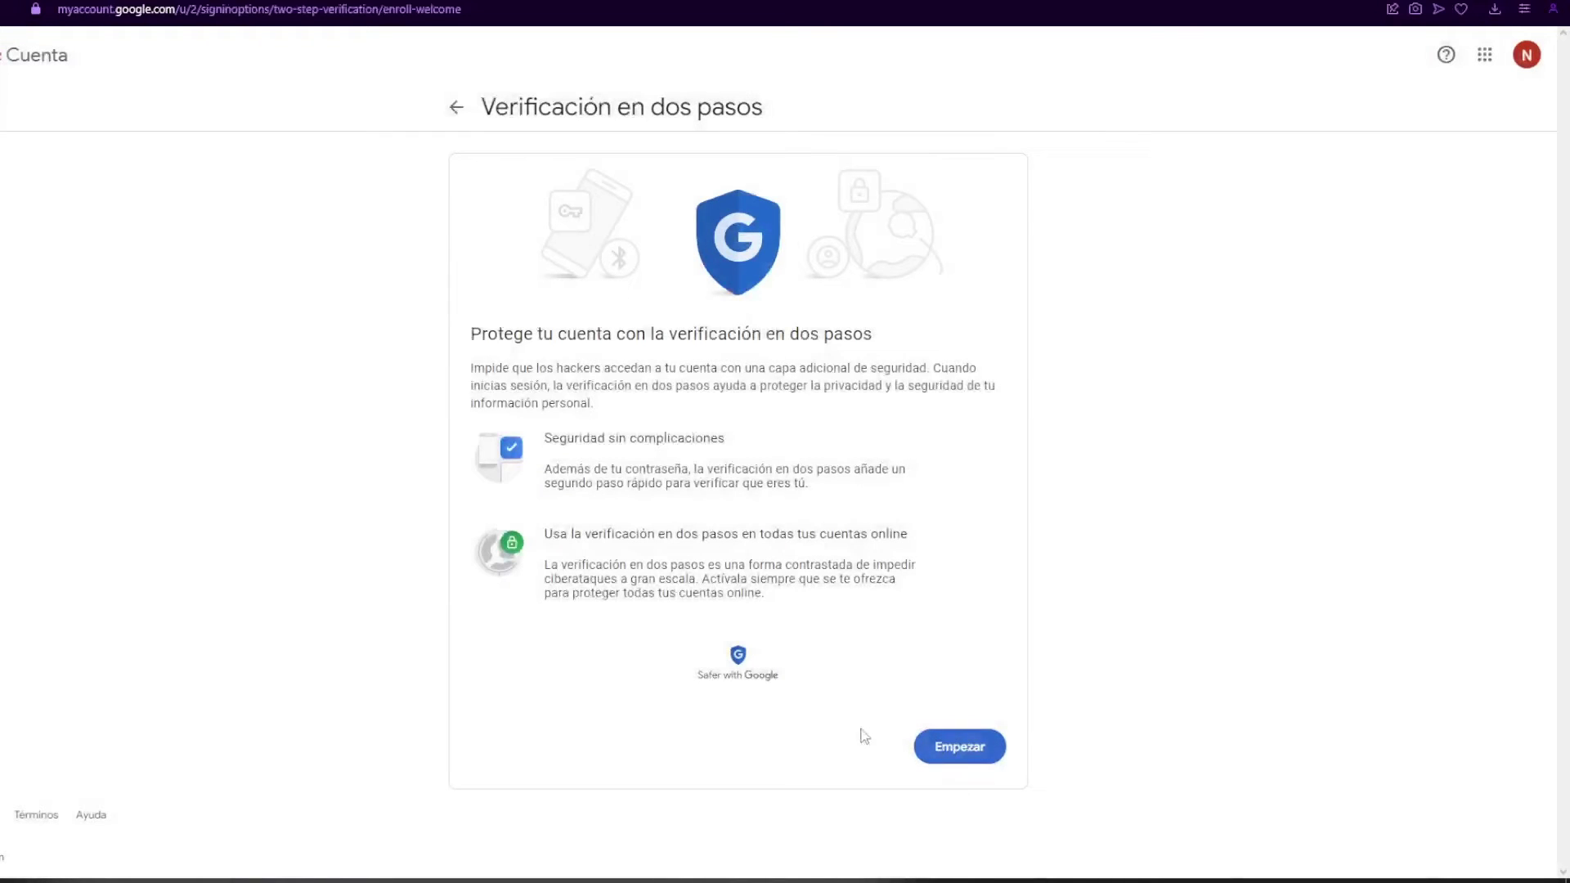
# - Confirm with the account password, verify the phone with the texted code, and activate two-step verification
pyautogui.click(957, 745)
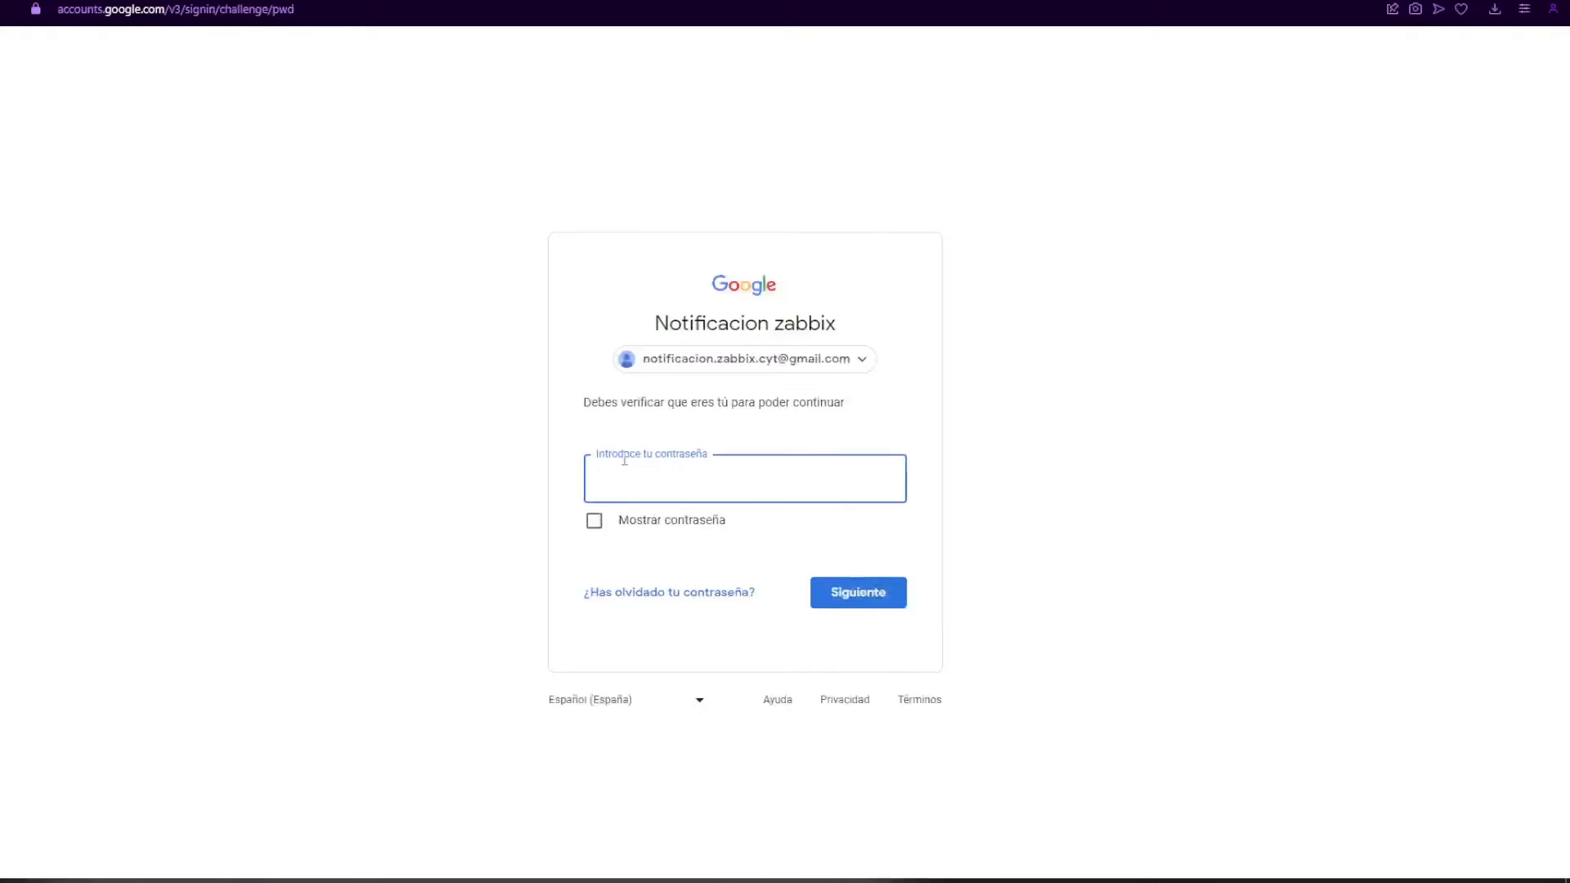
pyautogui.write('•••••••••')
pyautogui.press('Return')
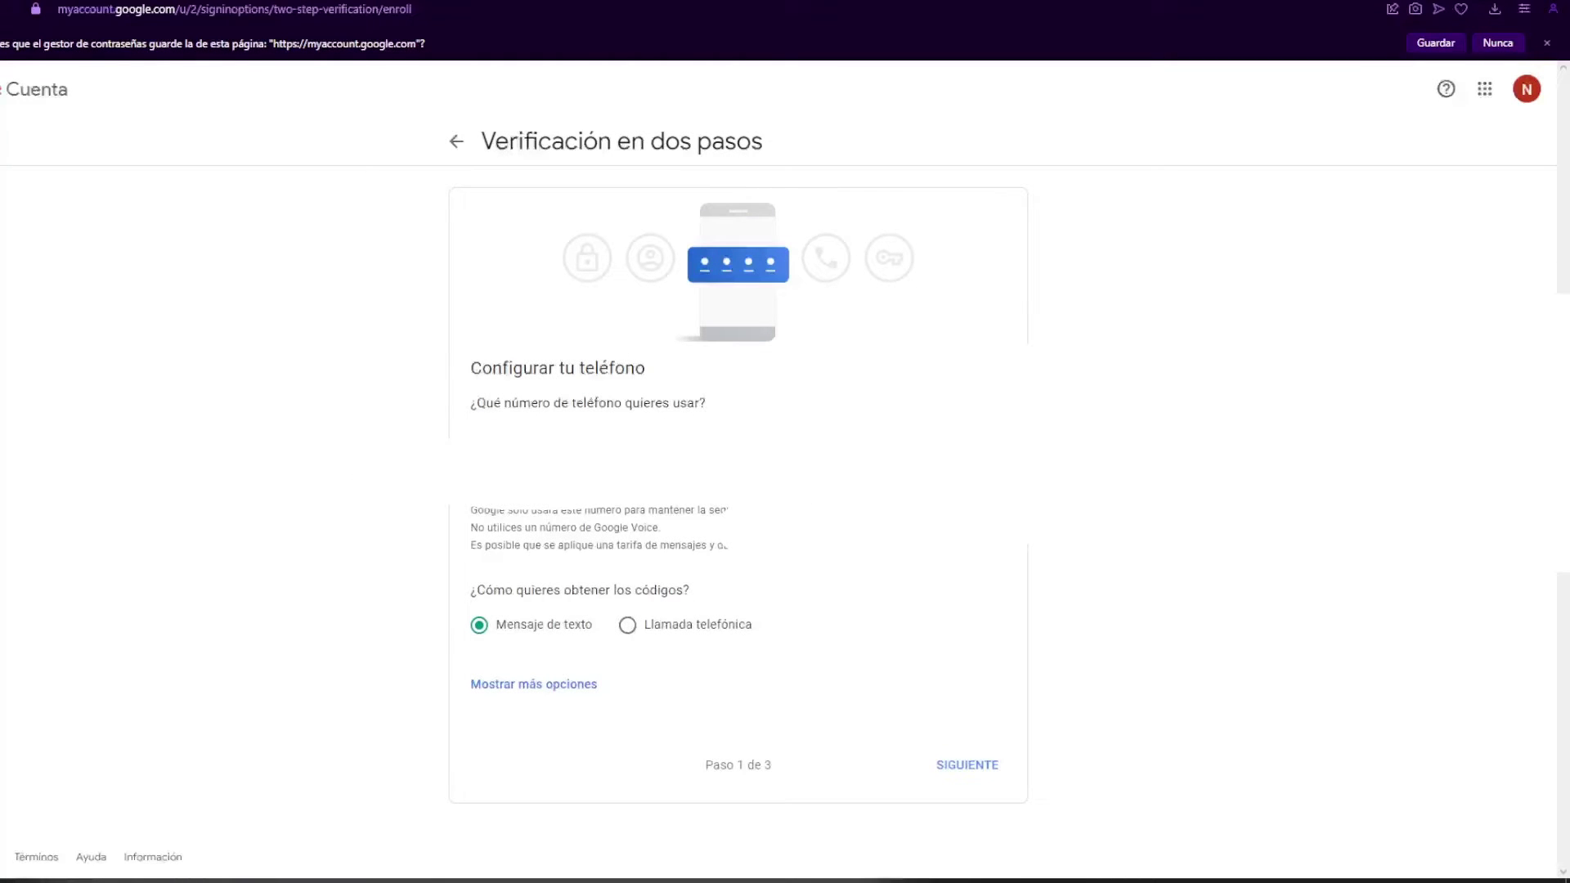
pyautogui.click(972, 760)
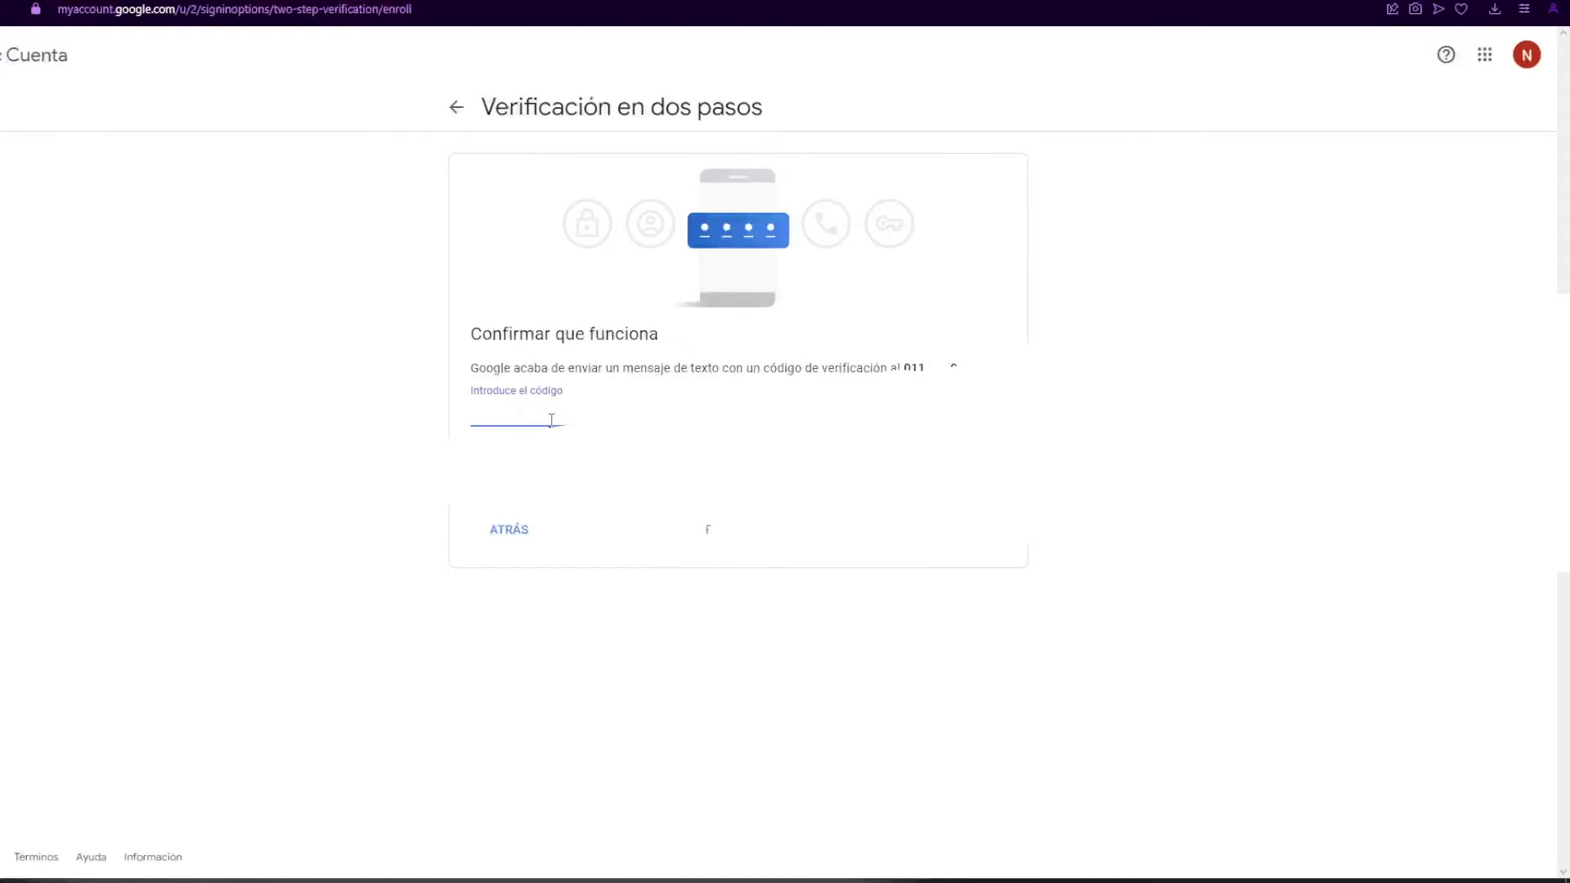
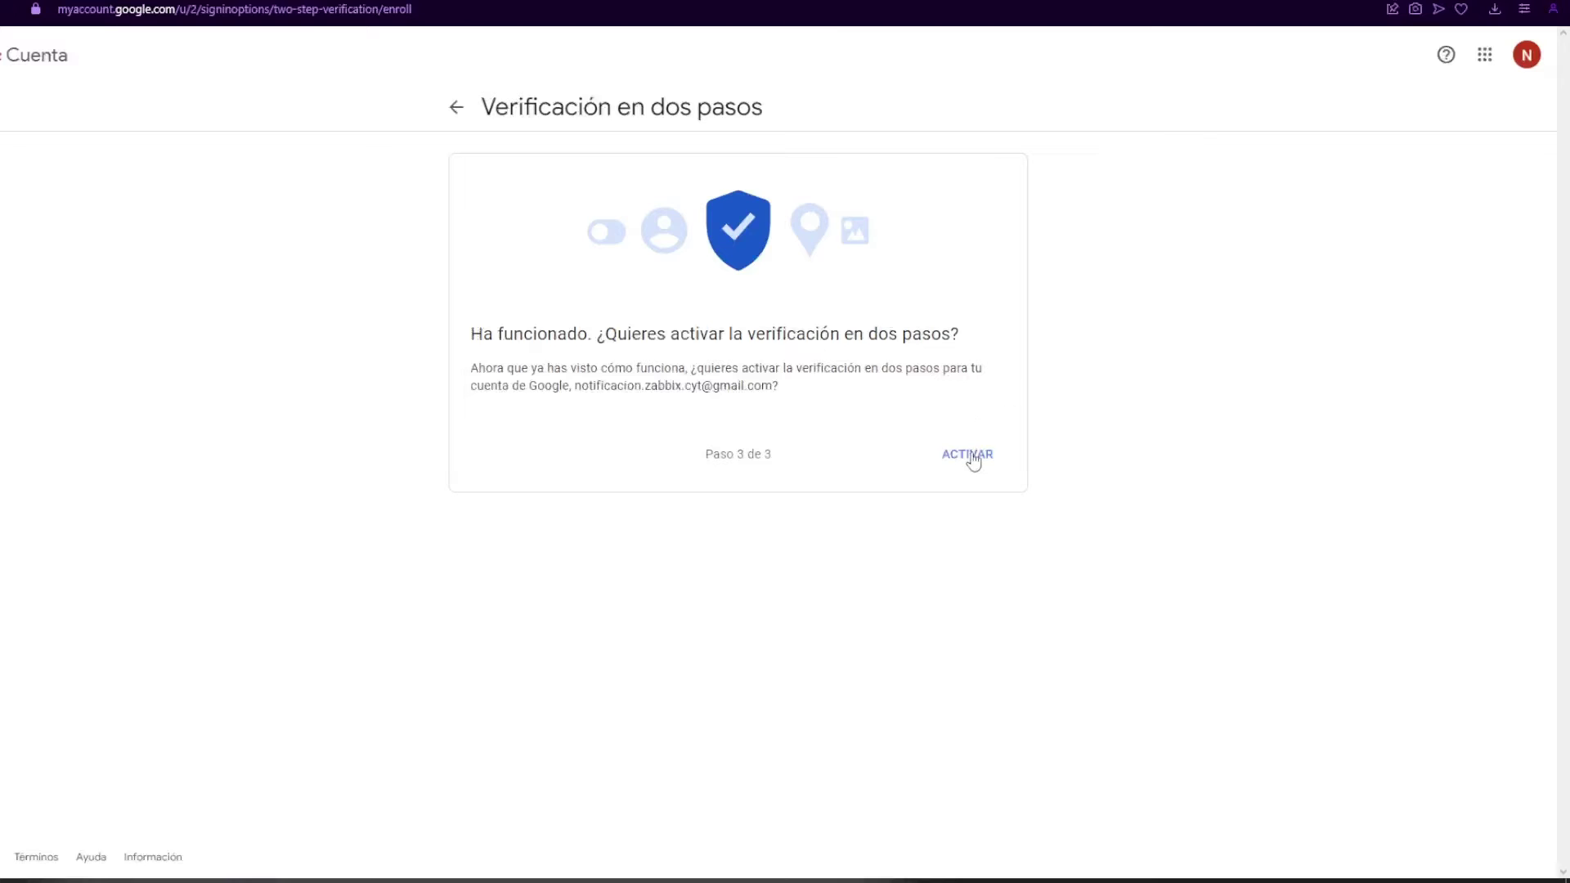
pyautogui.click(970, 455)
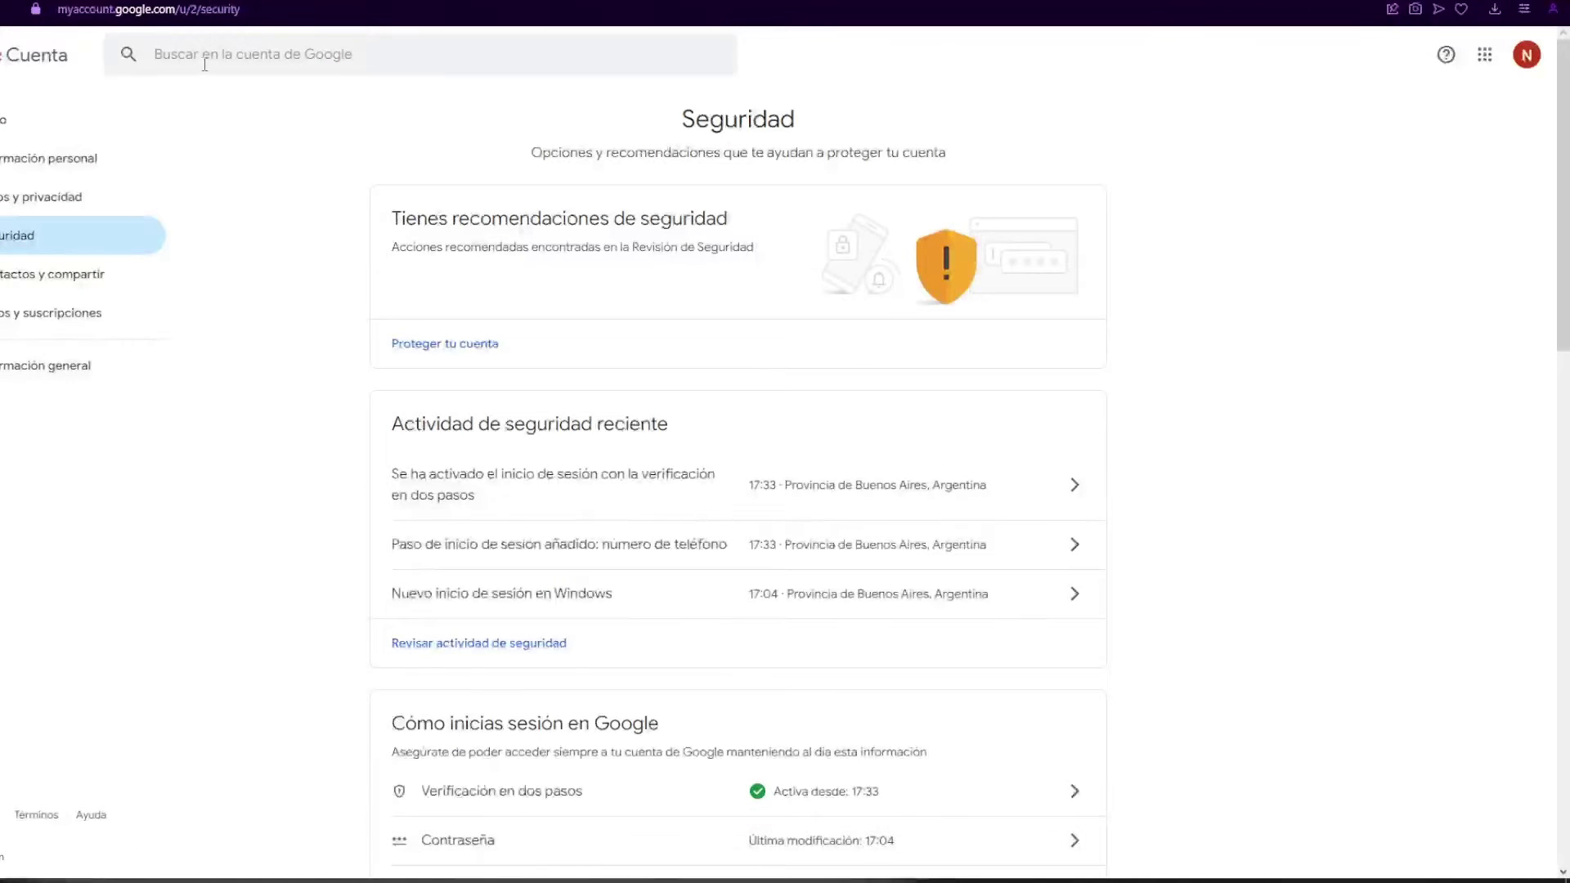
# - Search account settings for 'contraseña de aplicaciones' and open the App passwords page
pyautogui.click(204, 65)
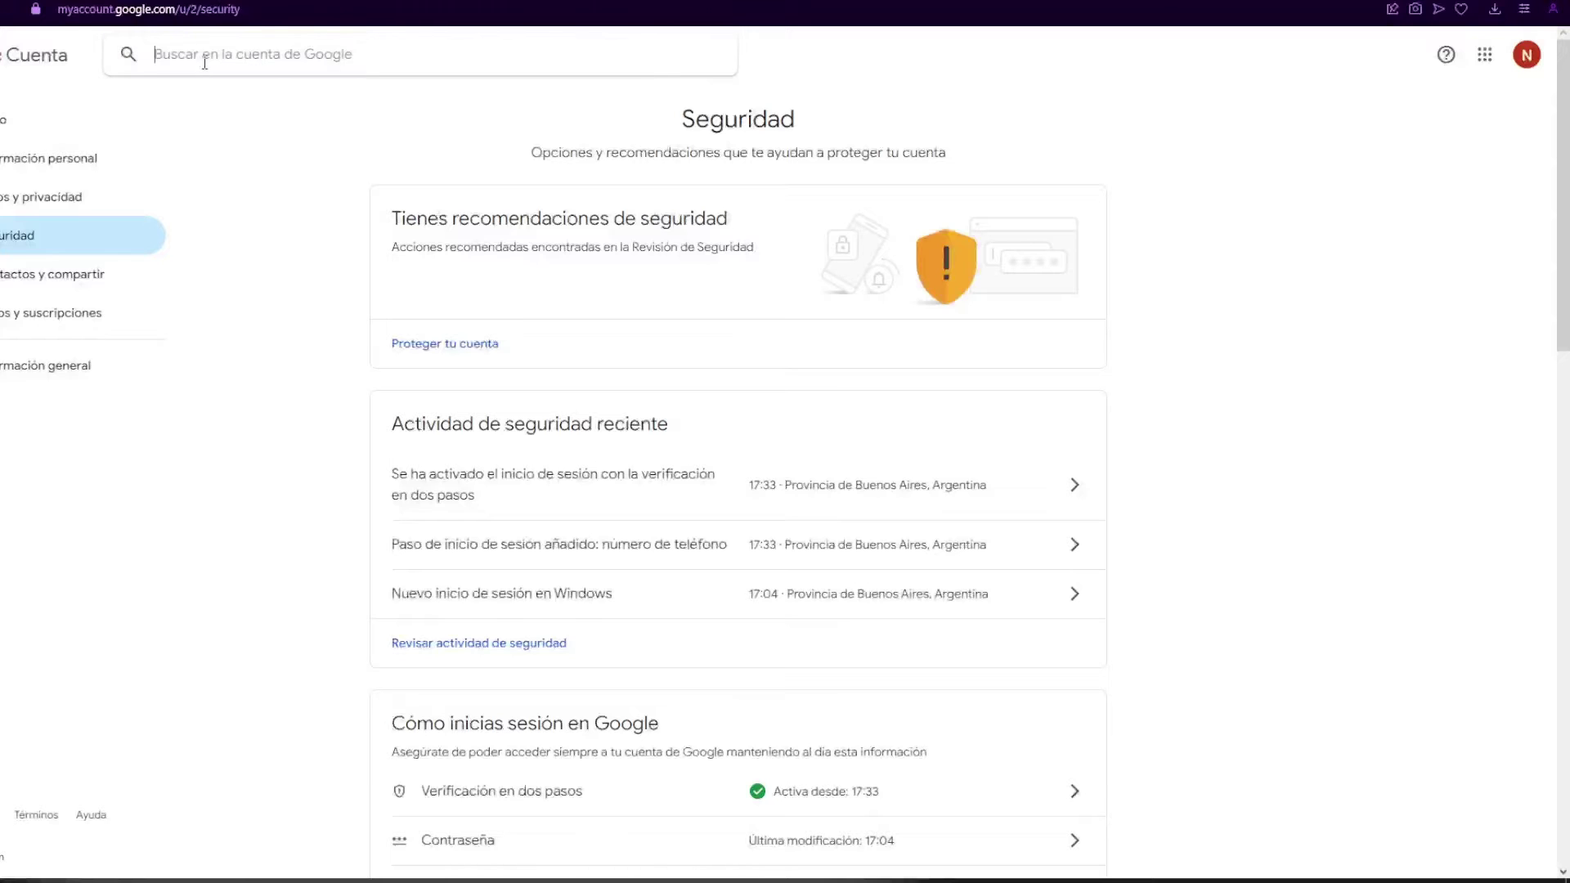
pyautogui.write('contraseña')
pyautogui.write(' de aplica')
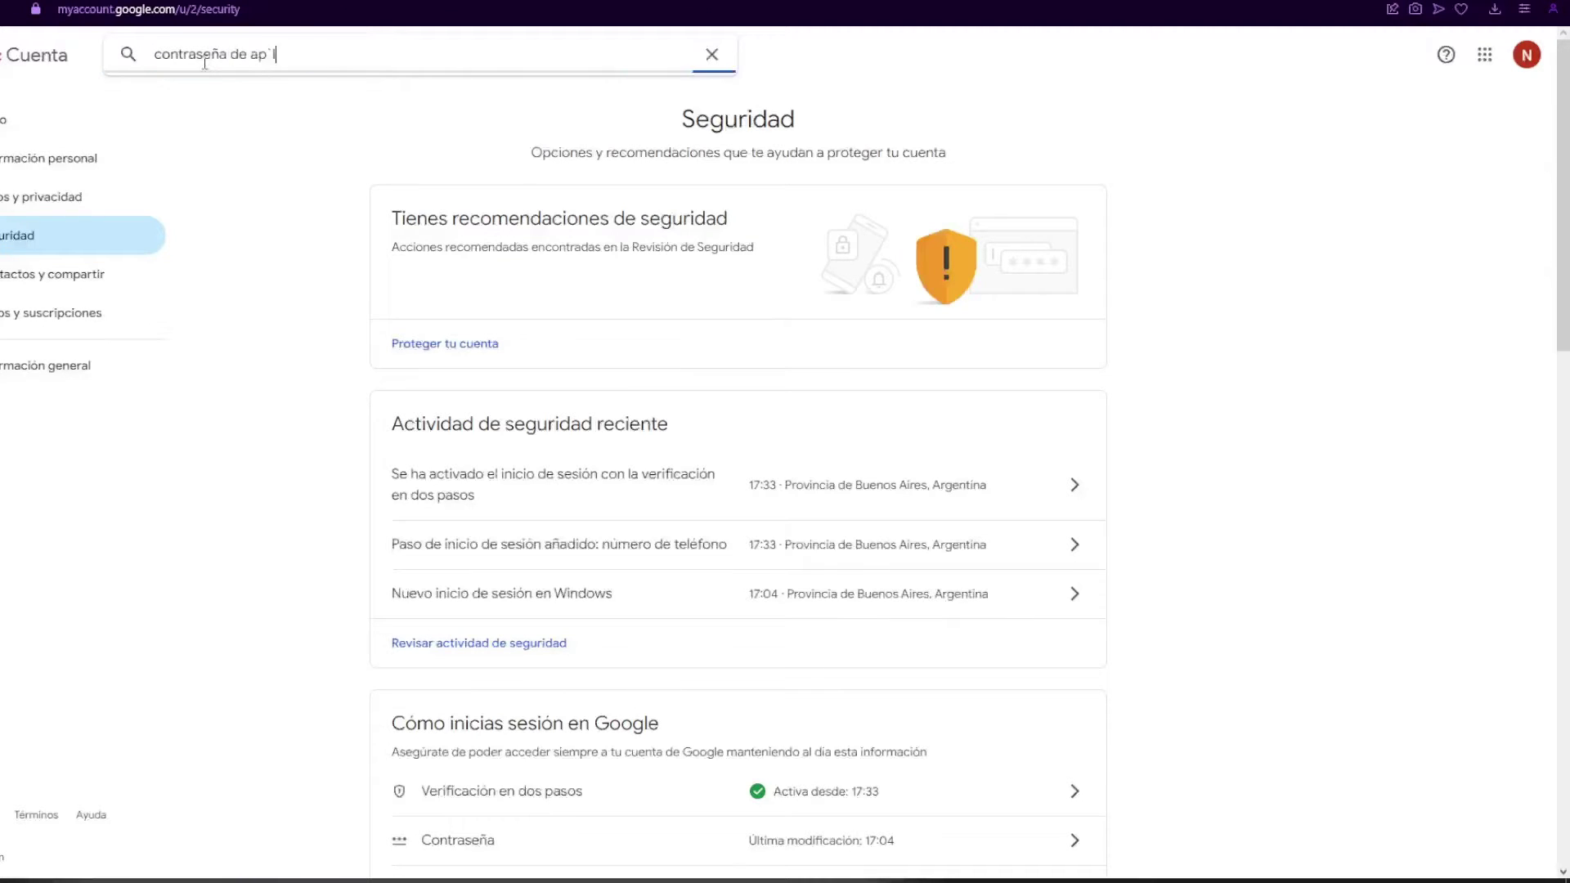
pyautogui.write('ciones')
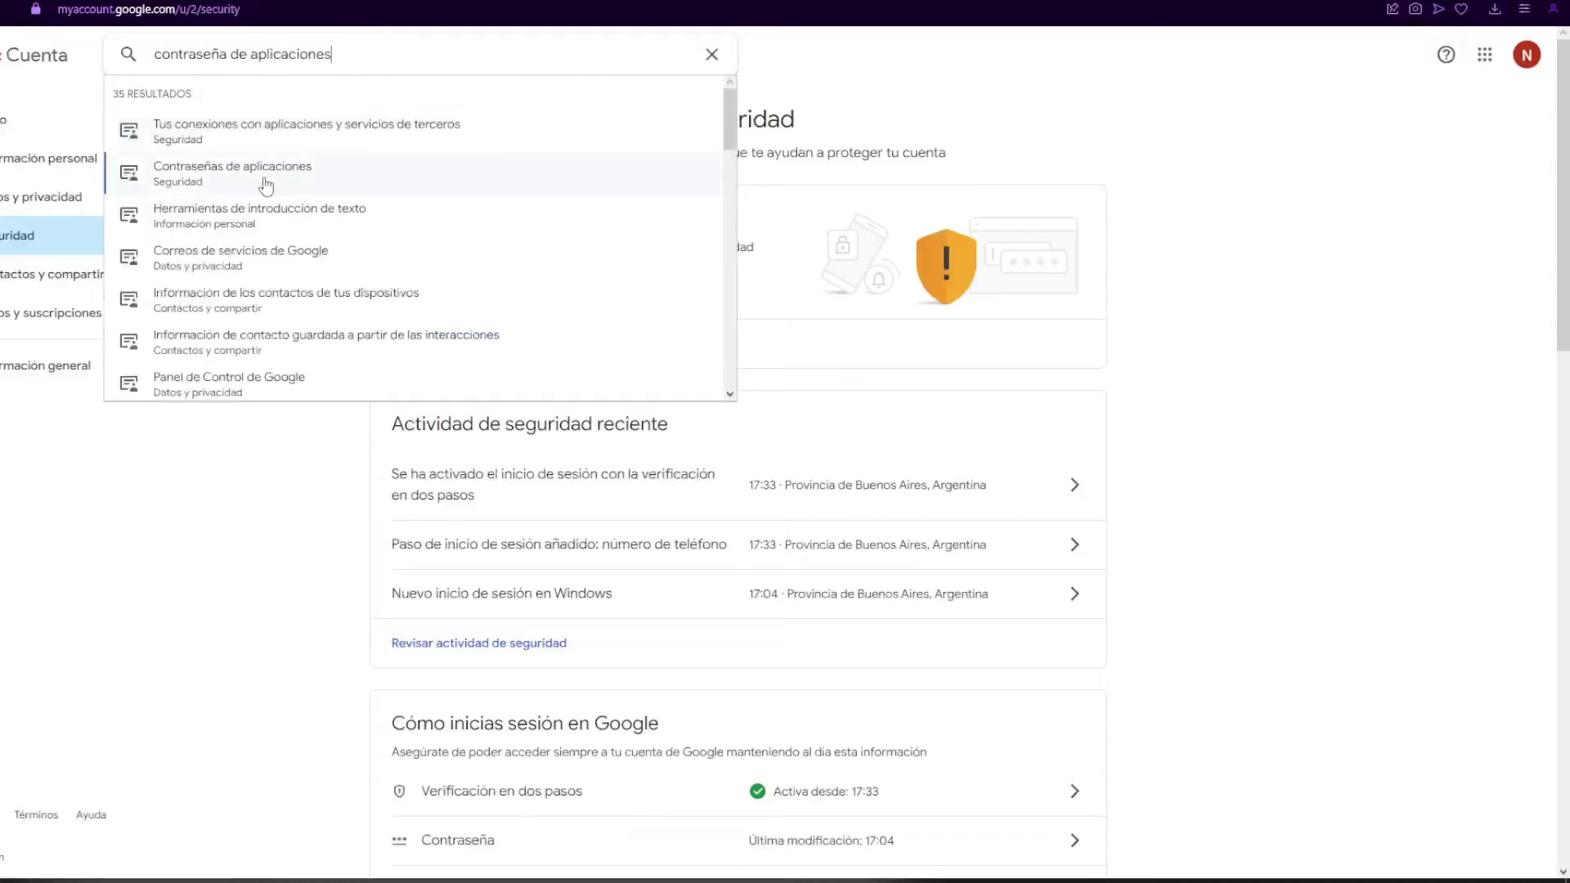
pyautogui.click(239, 180)
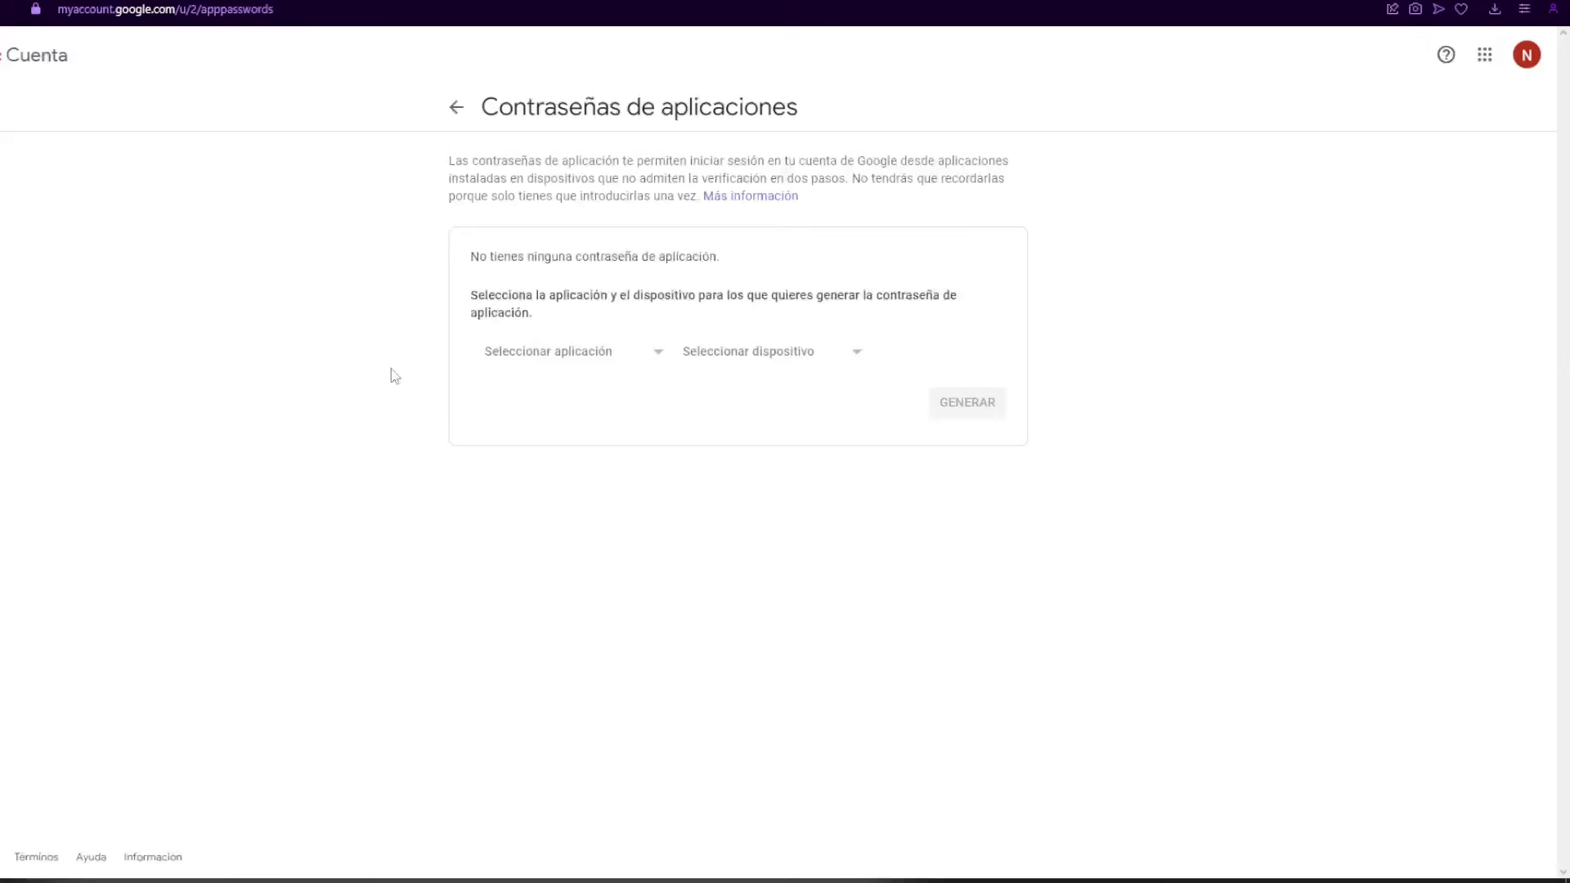
pyautogui.click(601, 352)
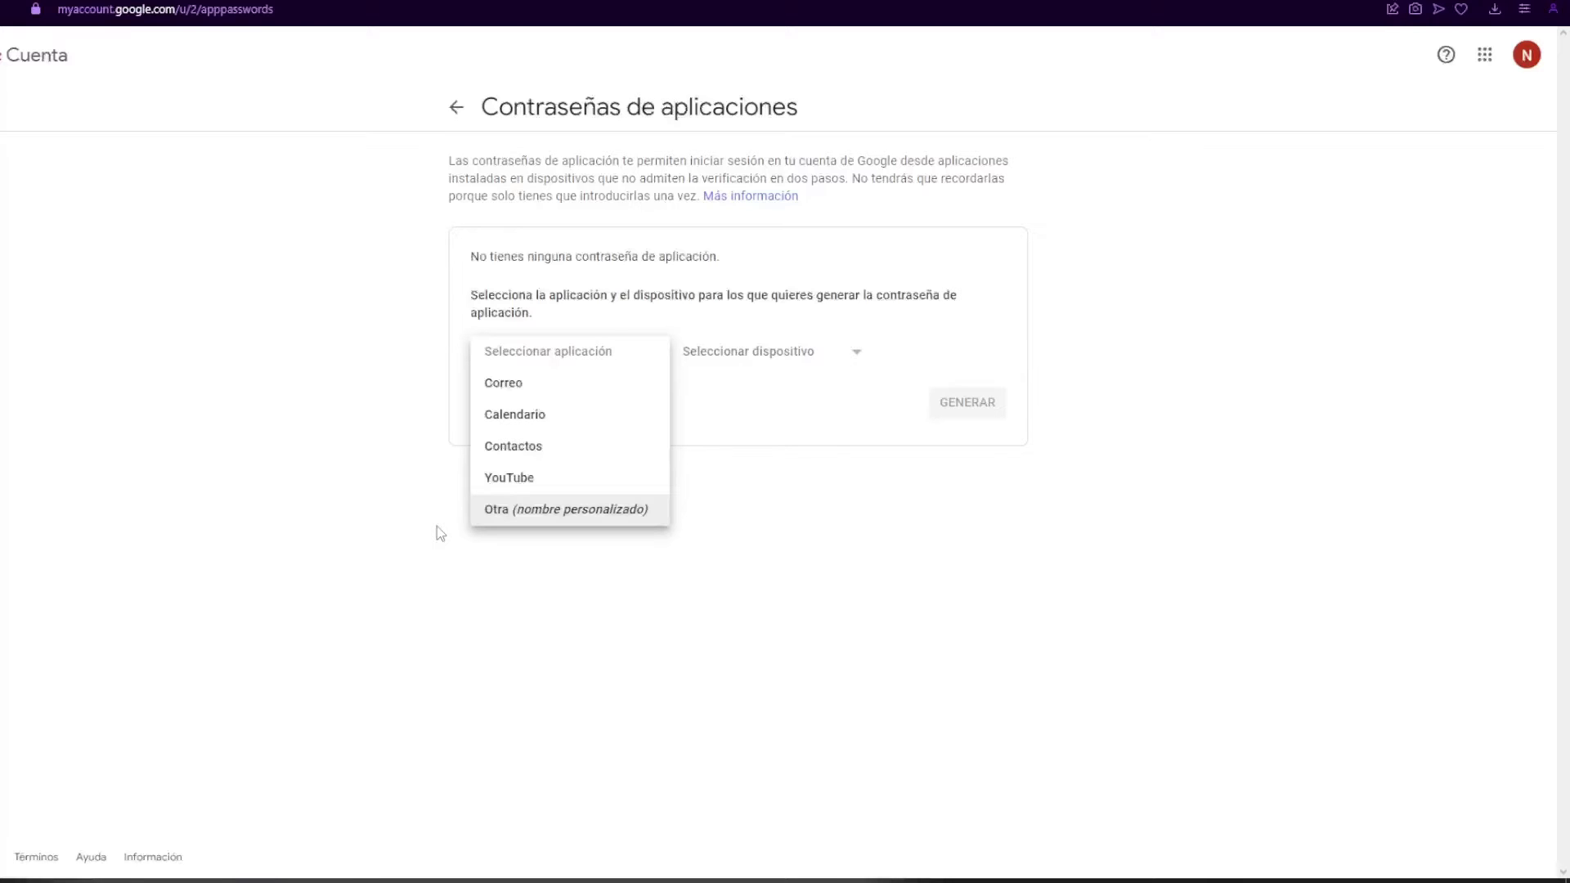
# - Generate an app password for a custom app named 'zabbix' and copy it
pyautogui.click(411, 458)
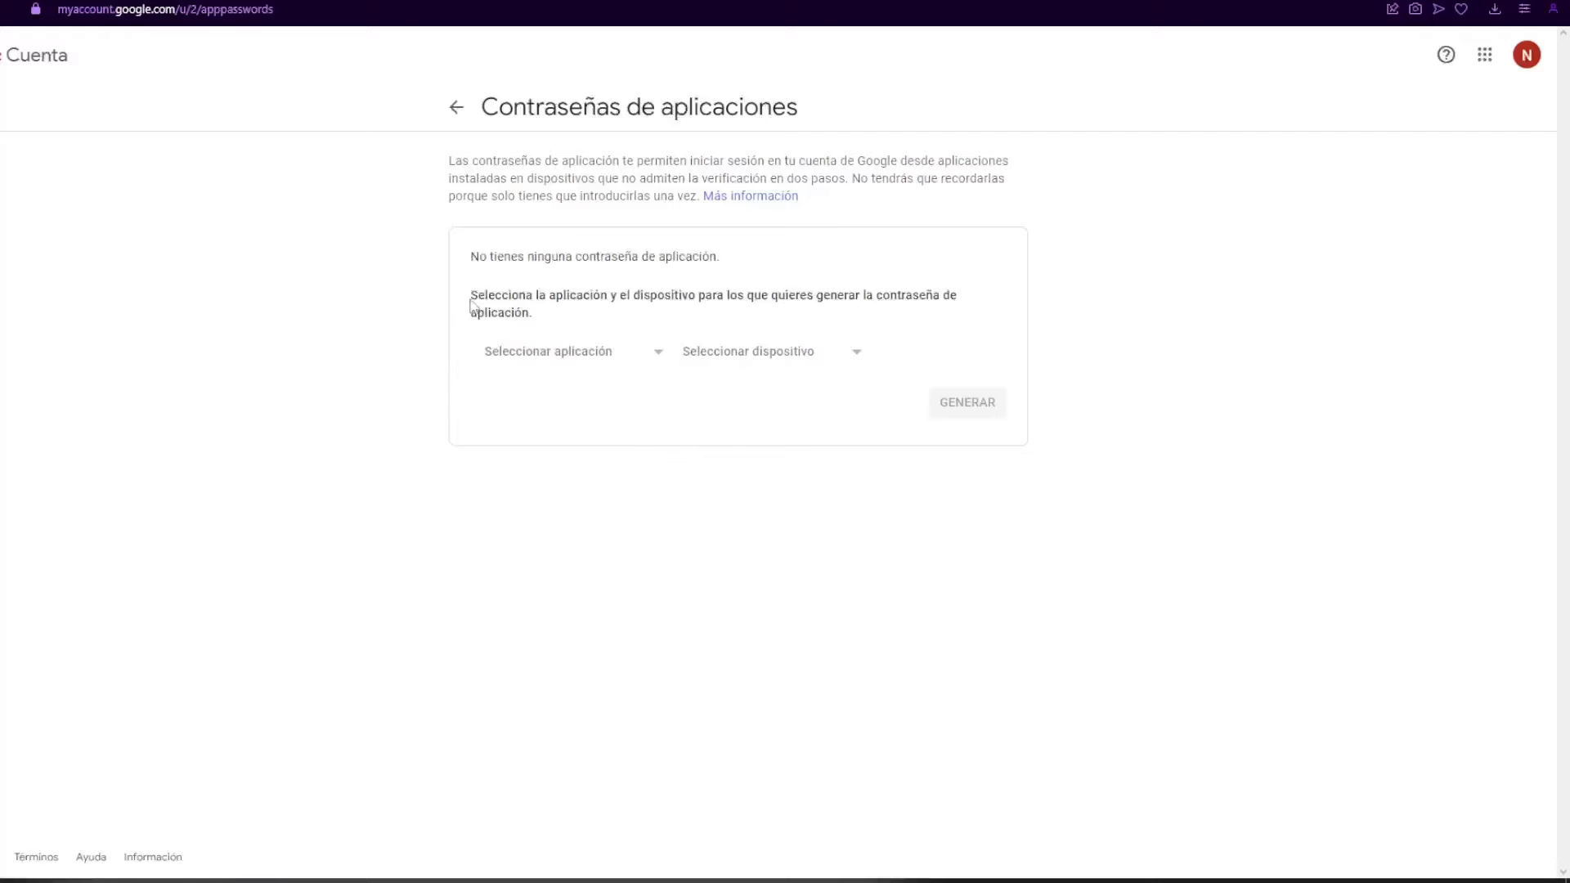
pyautogui.click(556, 357)
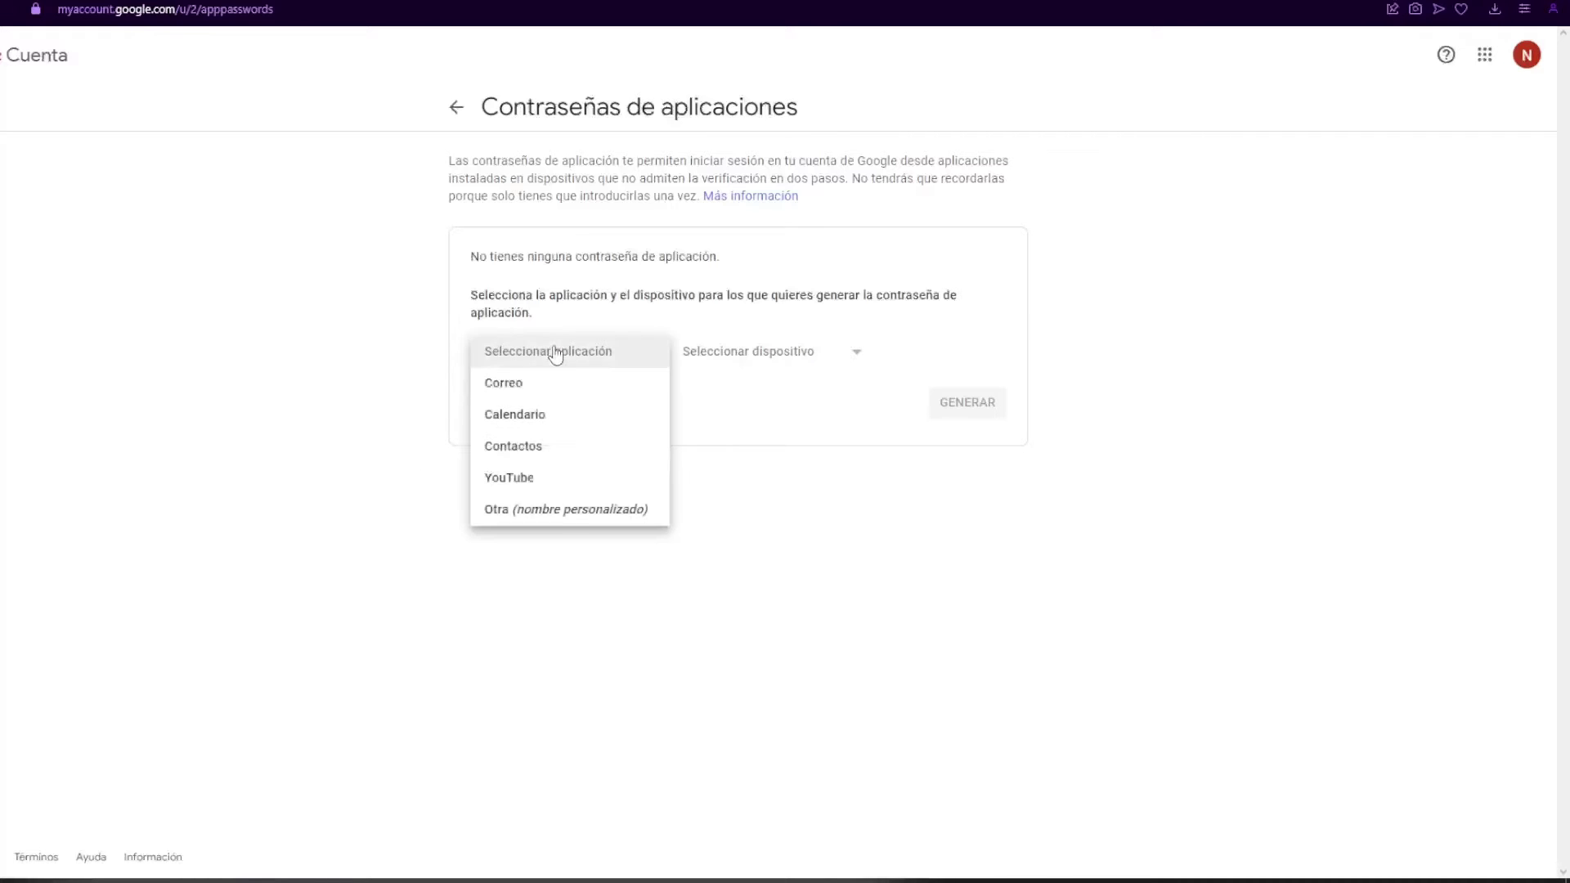
pyautogui.click(568, 515)
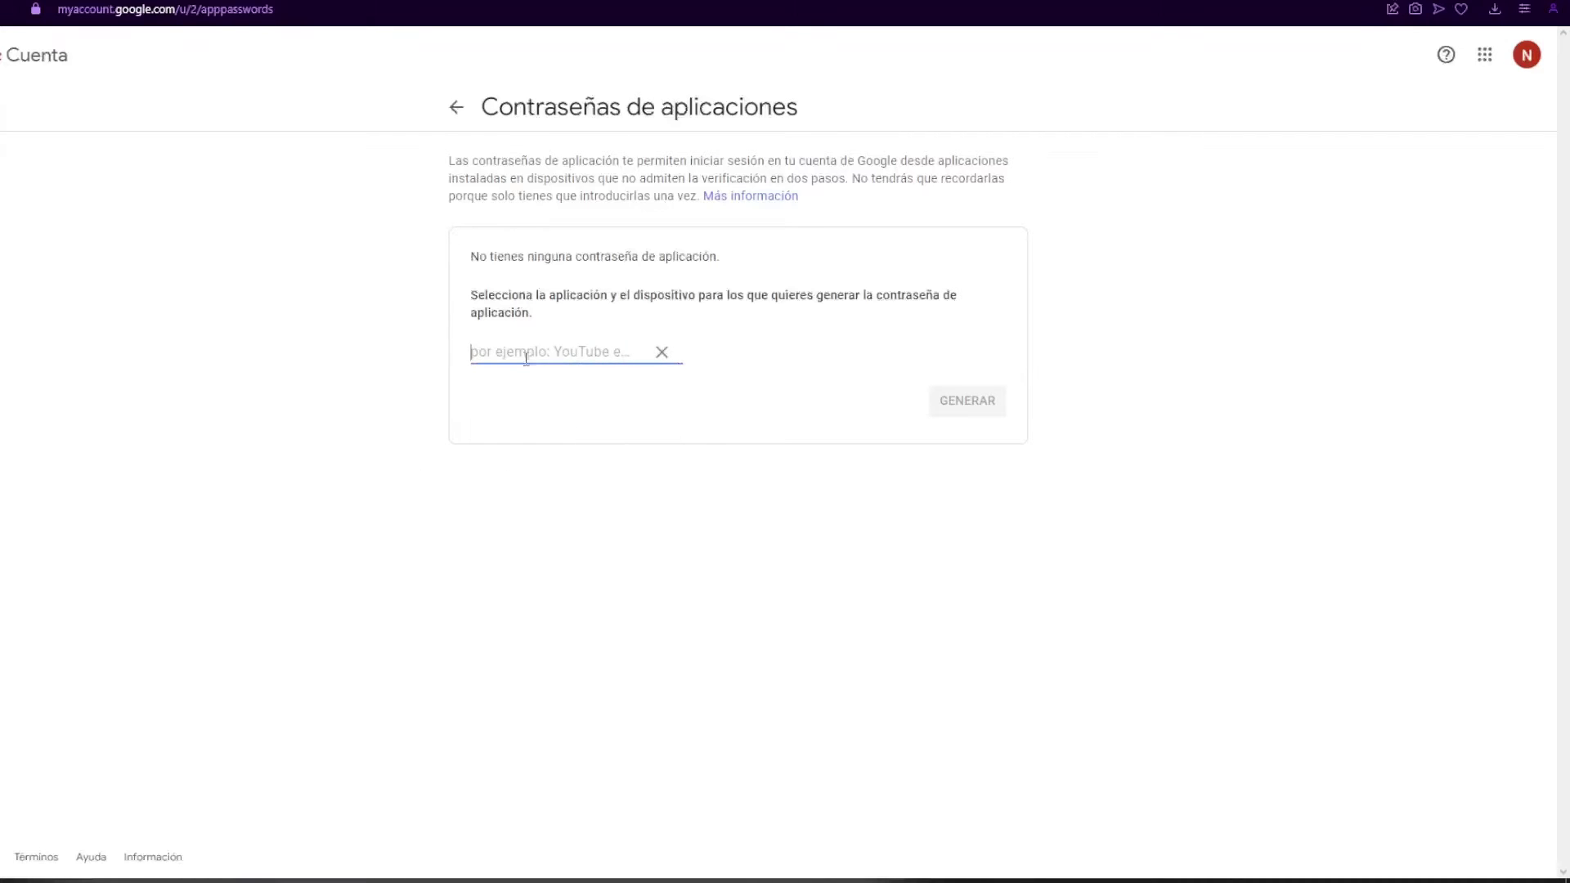
pyautogui.write('zabbix')
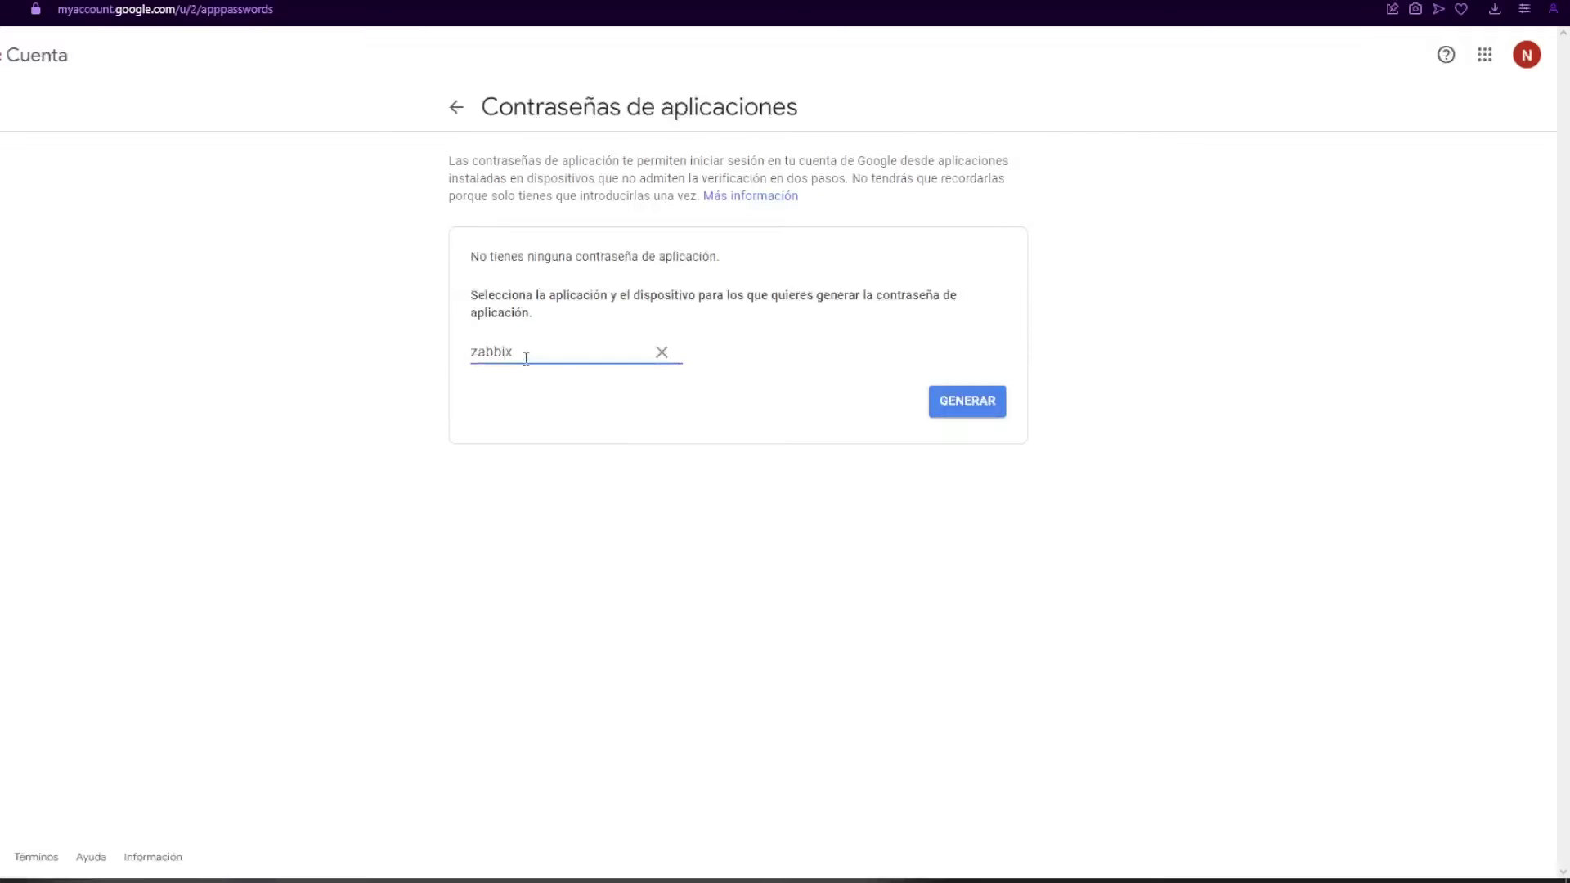
pyautogui.click(974, 409)
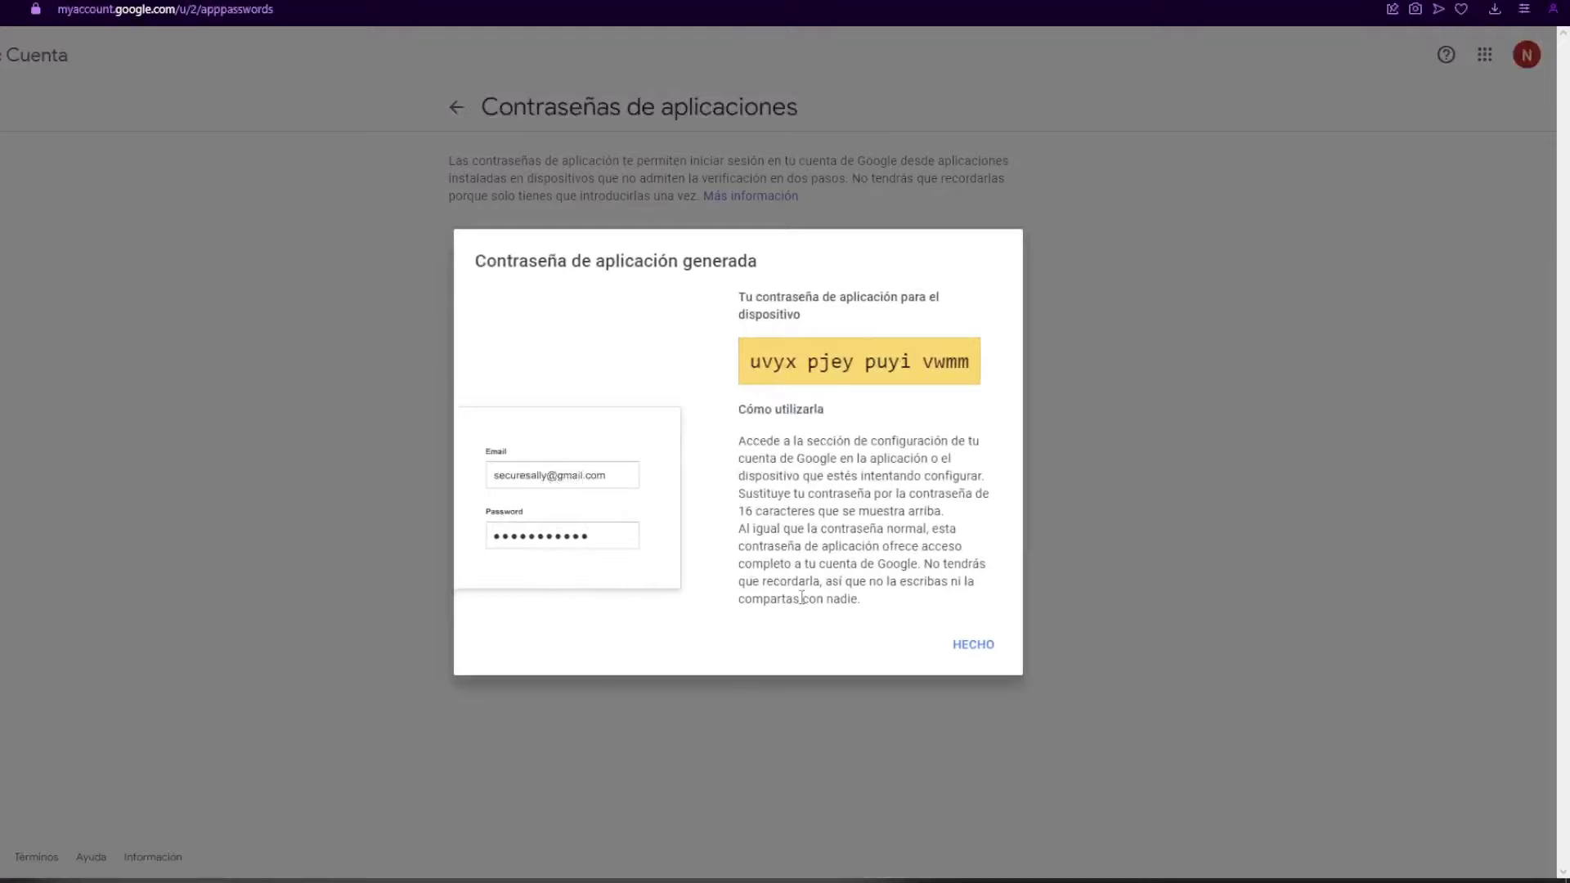
pyautogui.moveTo(754, 364); pyautogui.dragTo(972, 363)
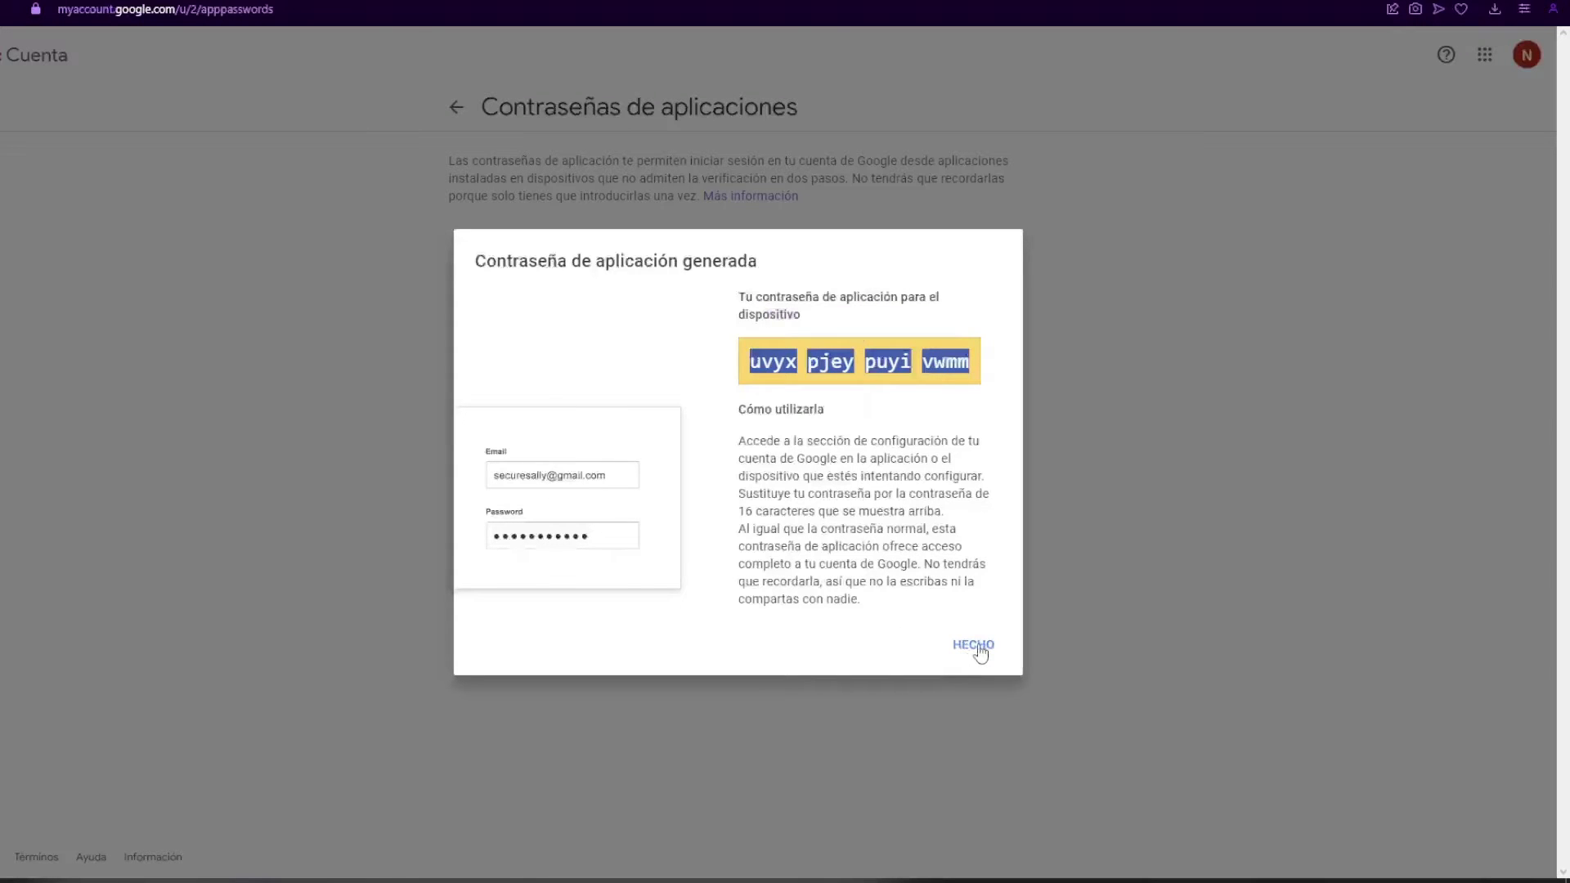
pyautogui.hotkey('alt', 'Tab')
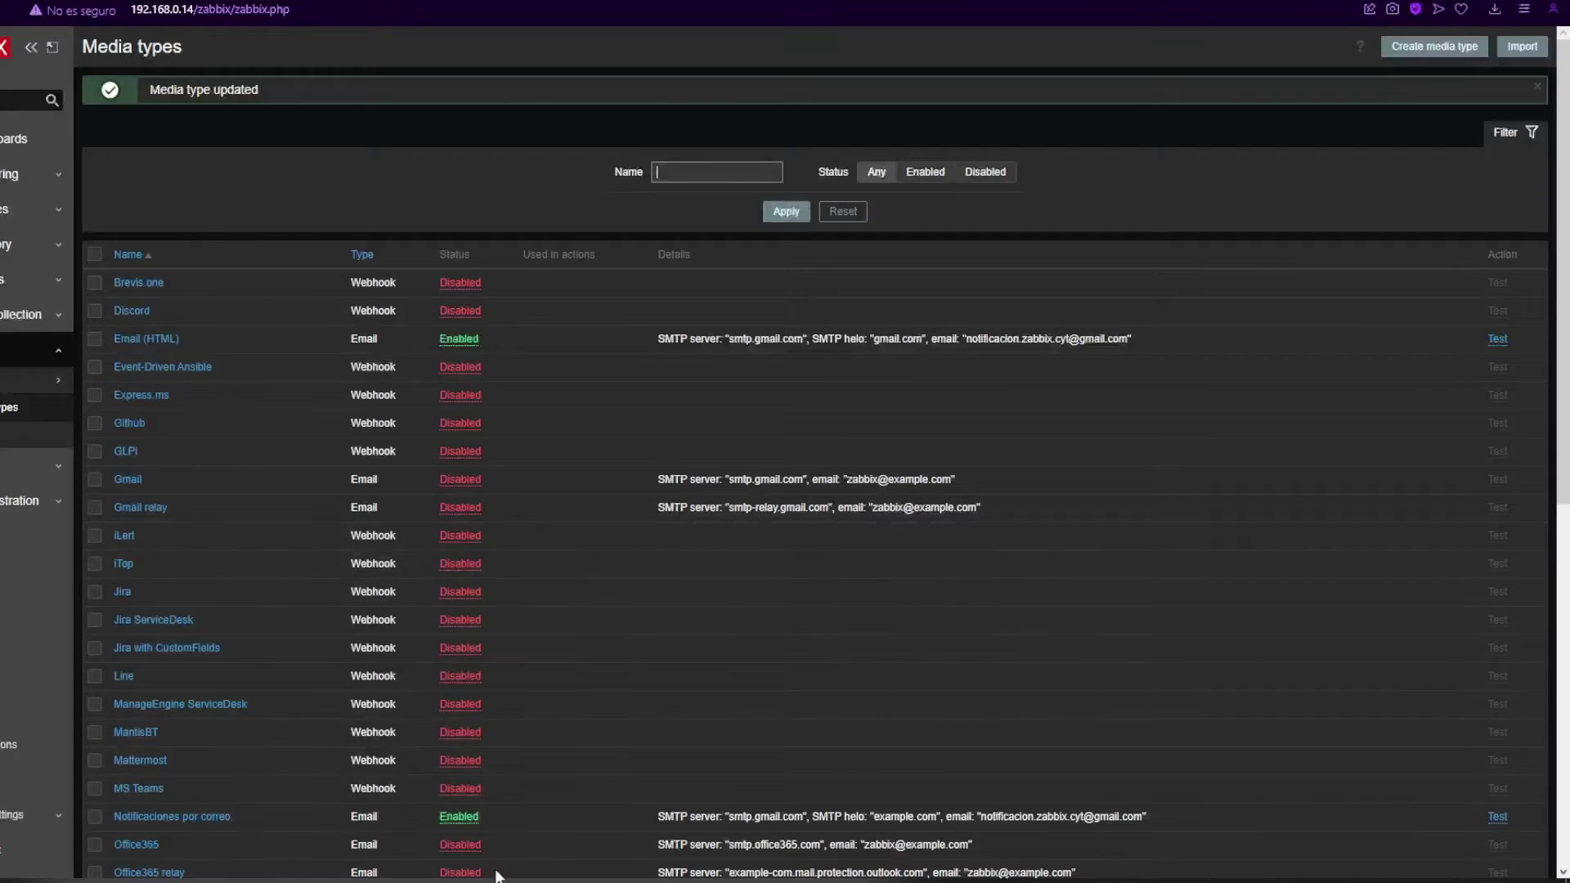
# - Replace the Email (HTML) media type's password with the copied app password and save
pyautogui.click(146, 340)
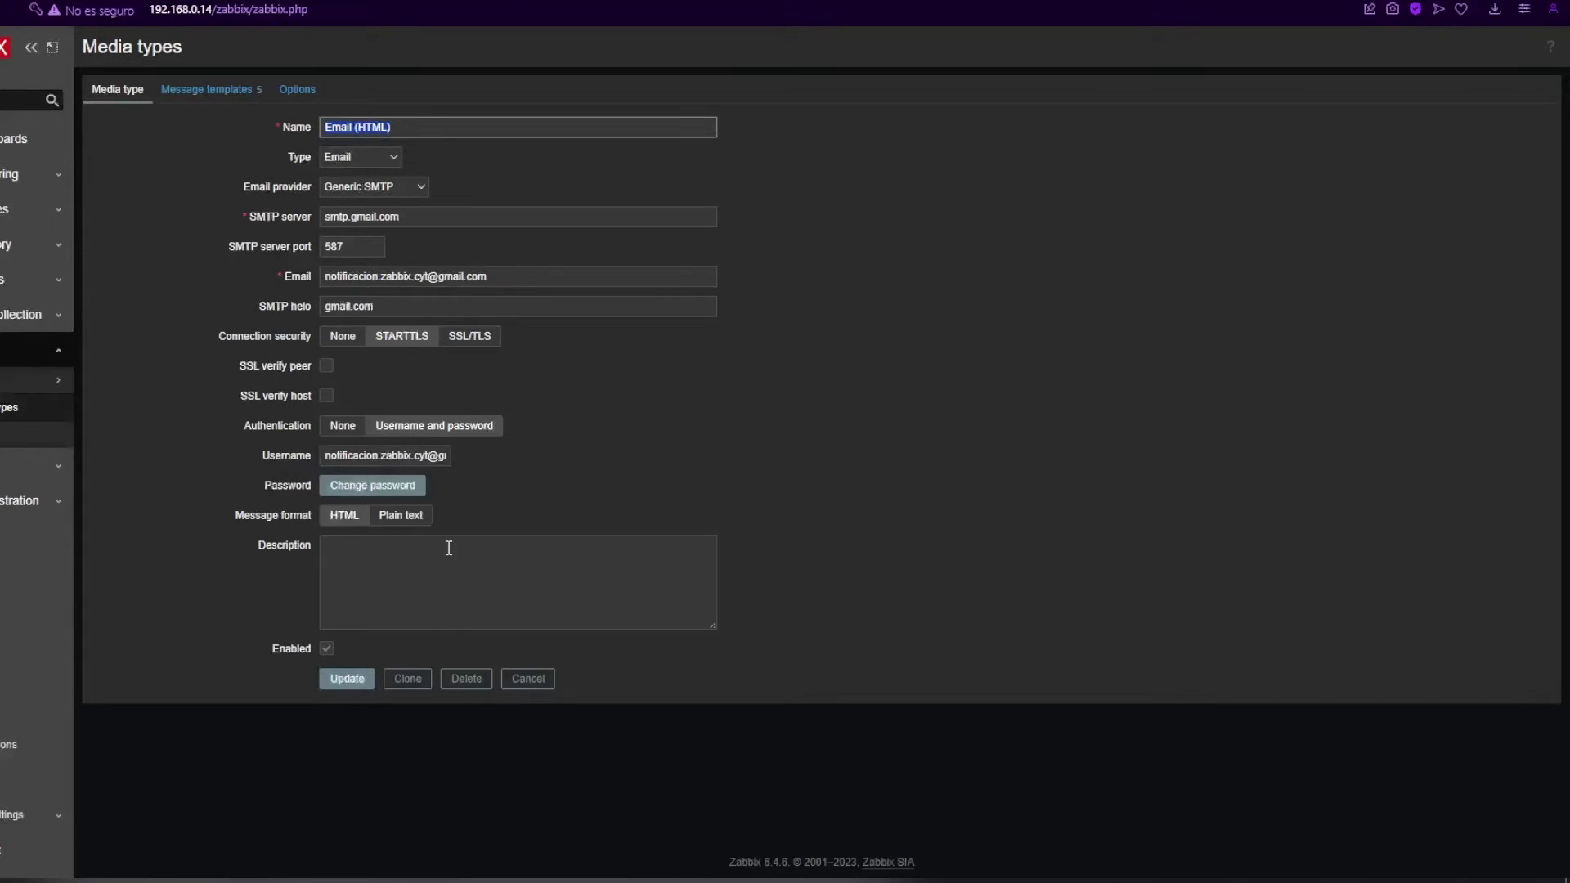
pyautogui.click(391, 488)
pyautogui.hotkey('ctrl', 'v')
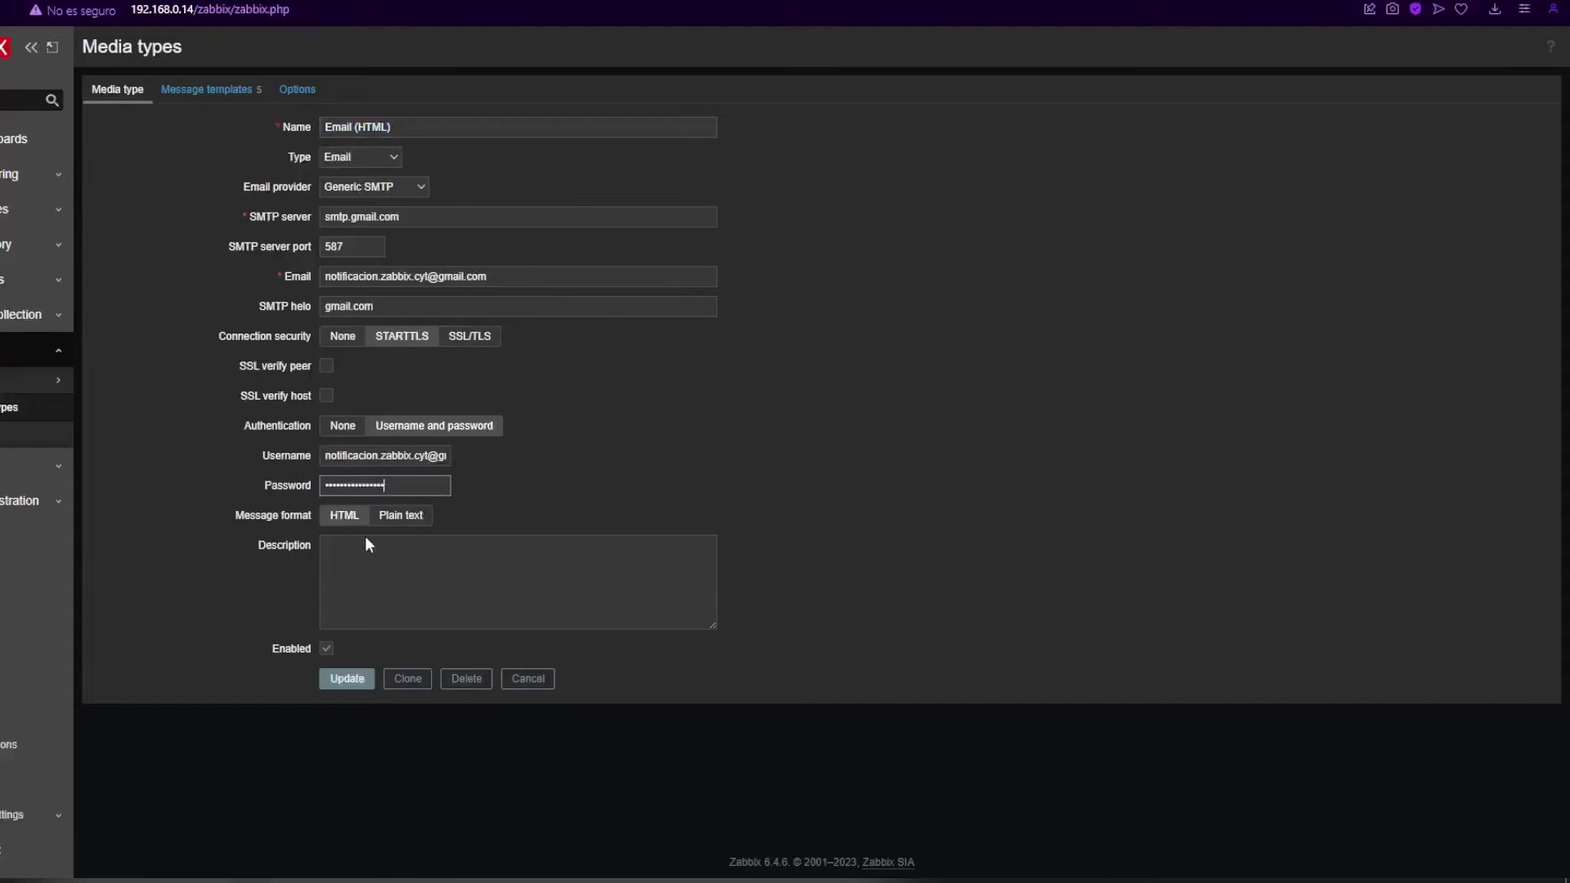
pyautogui.click(348, 679)
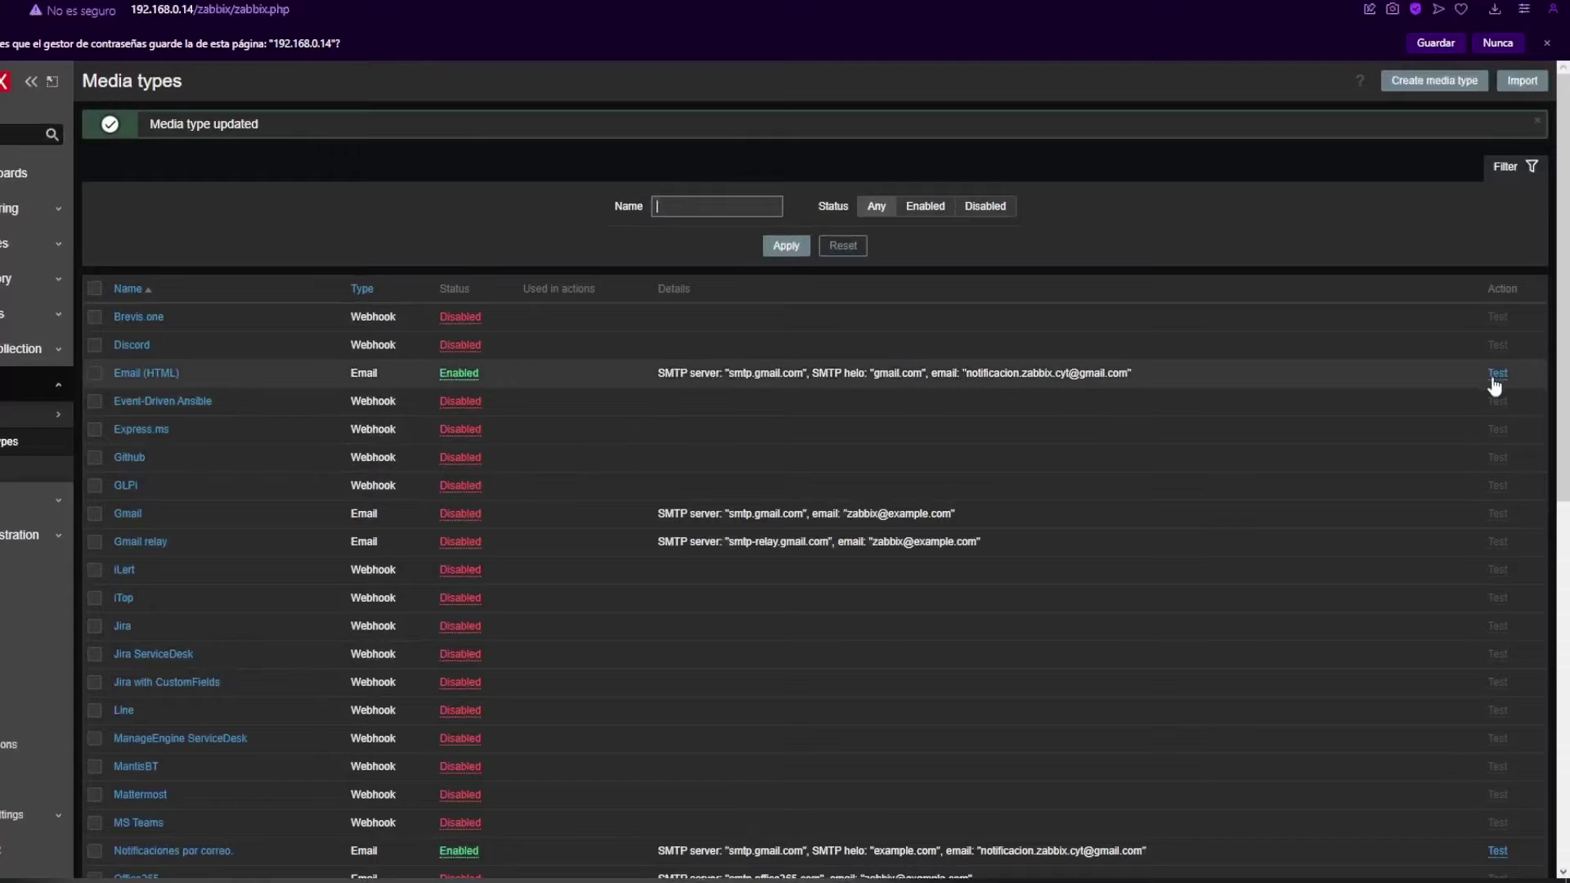
# - Send a test message to the notification address and confirm 'Media type test successful'
pyautogui.click(1496, 377)
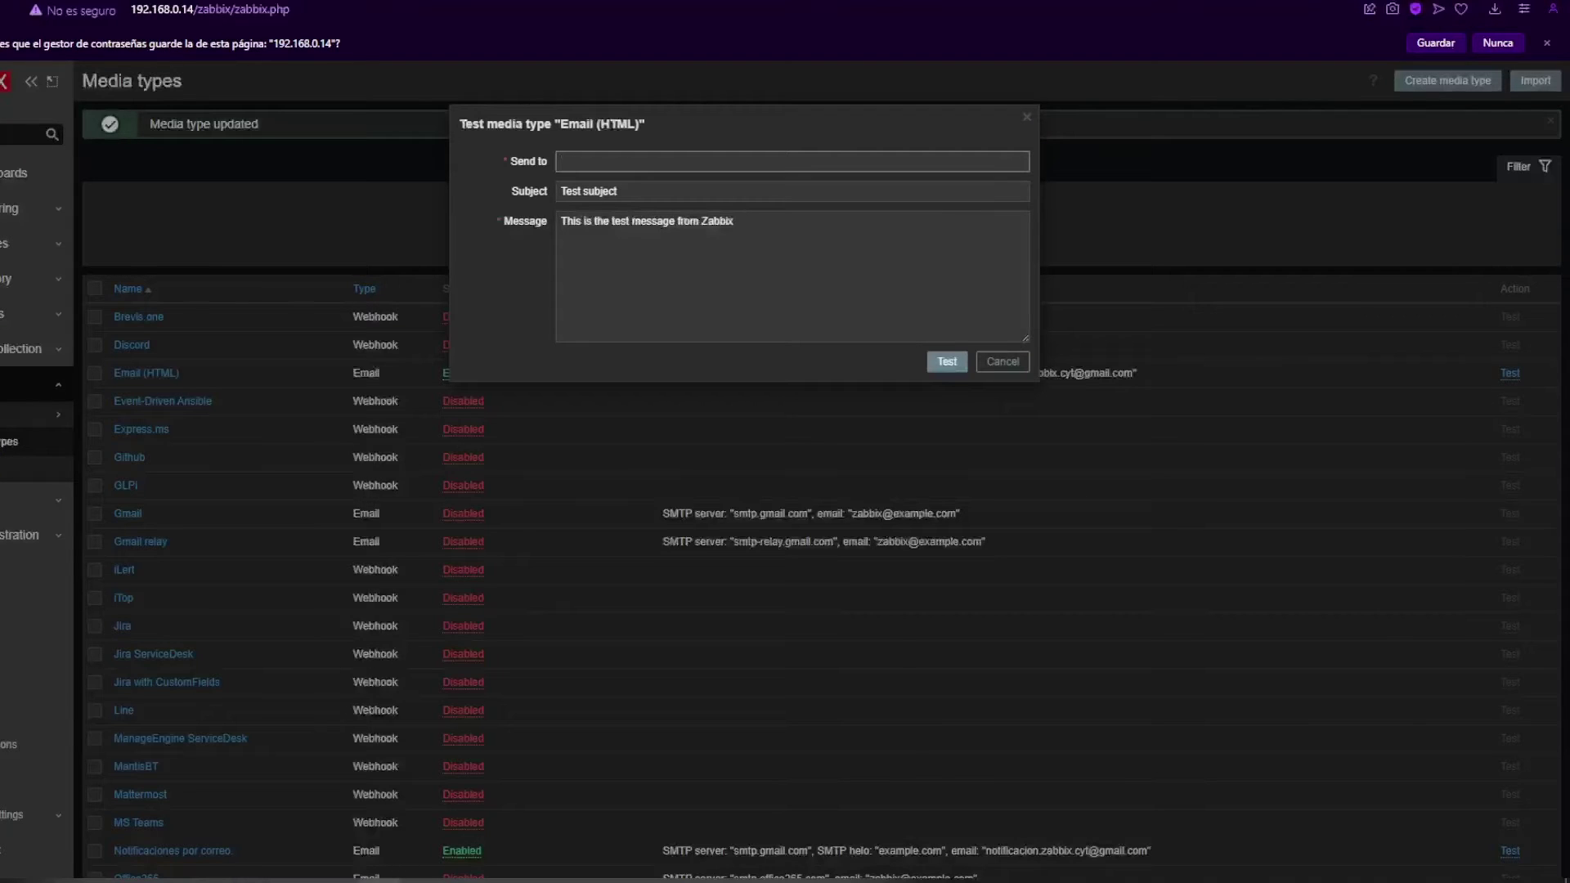
pyautogui.hotkey('alt', 'Tab')
pyautogui.tripleClick(163, 604)
pyautogui.hotkey('ctrl', 'c')
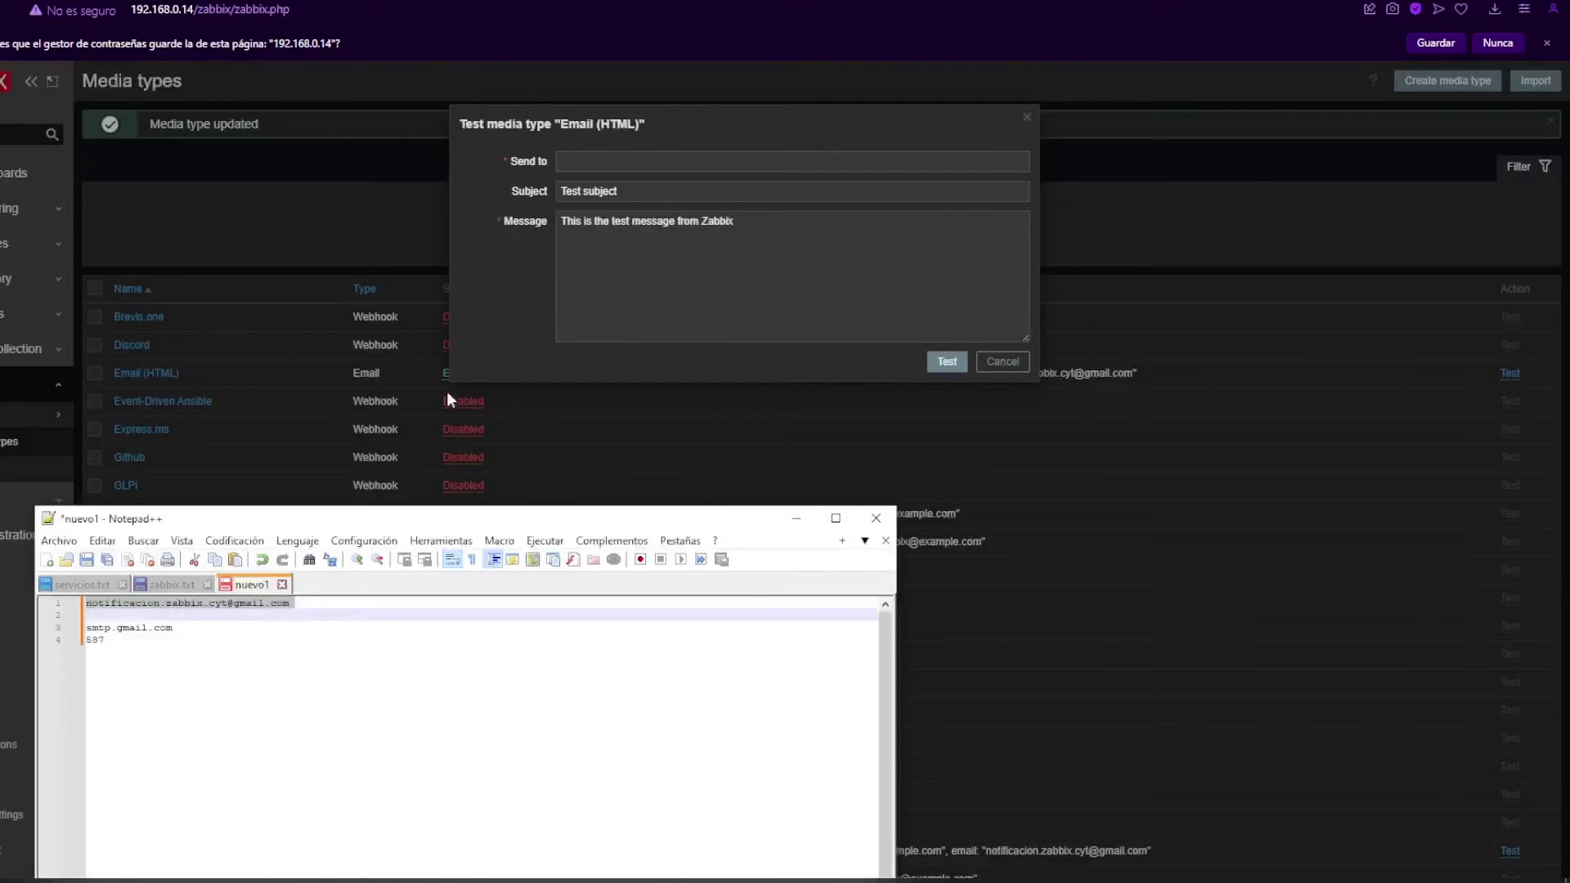
pyautogui.click(577, 170)
pyautogui.hotkey('ctrl', 'v')
pyautogui.click(929, 364)
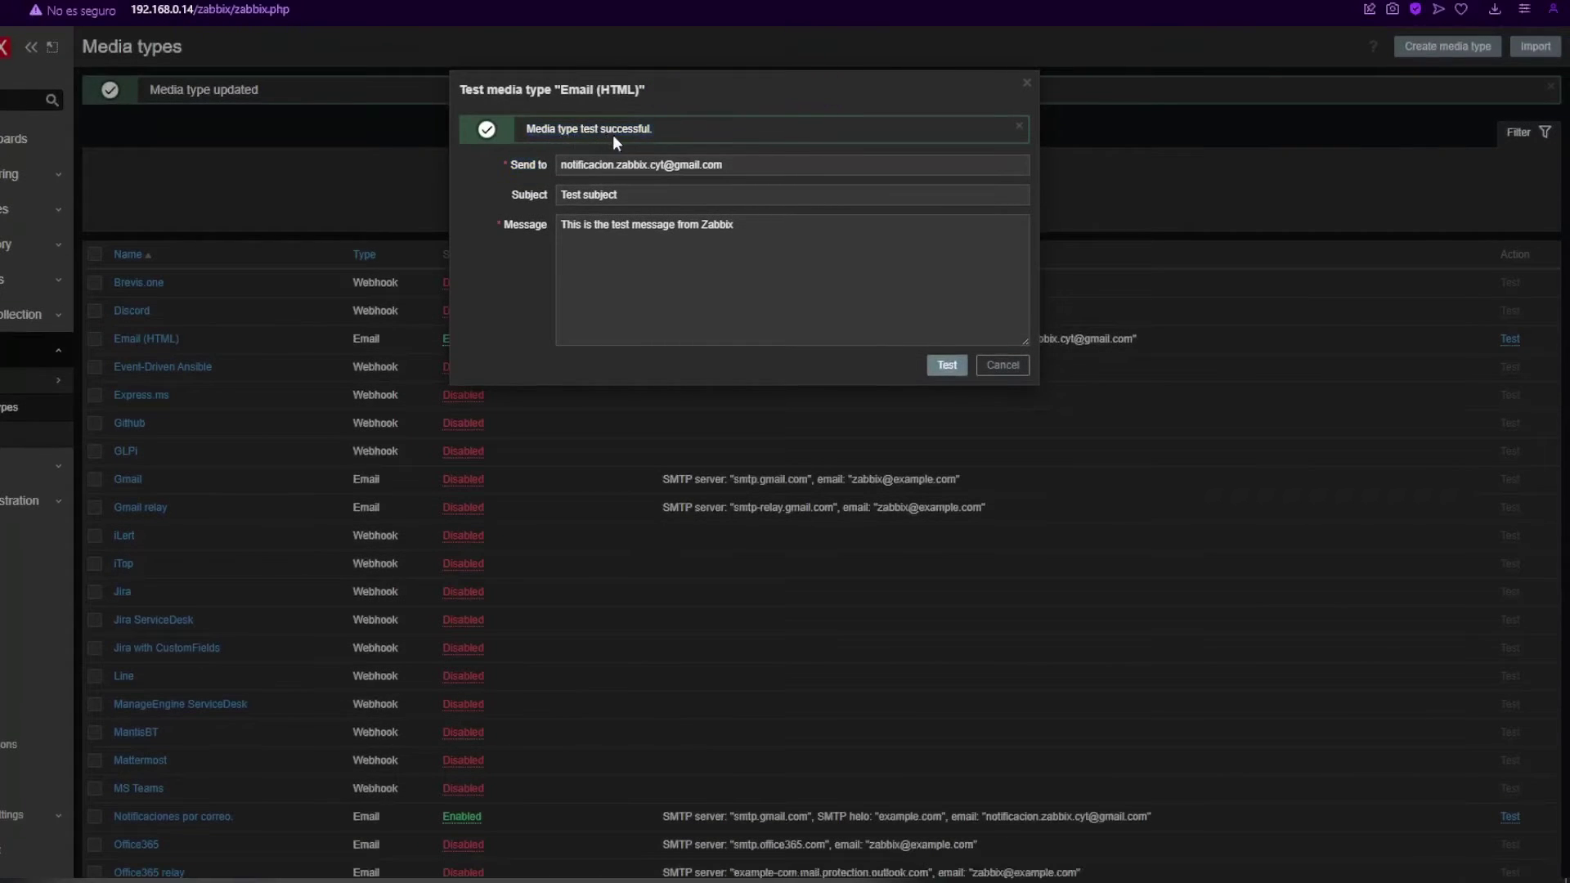
pyautogui.moveTo(603, 130); pyautogui.dragTo(655, 131)
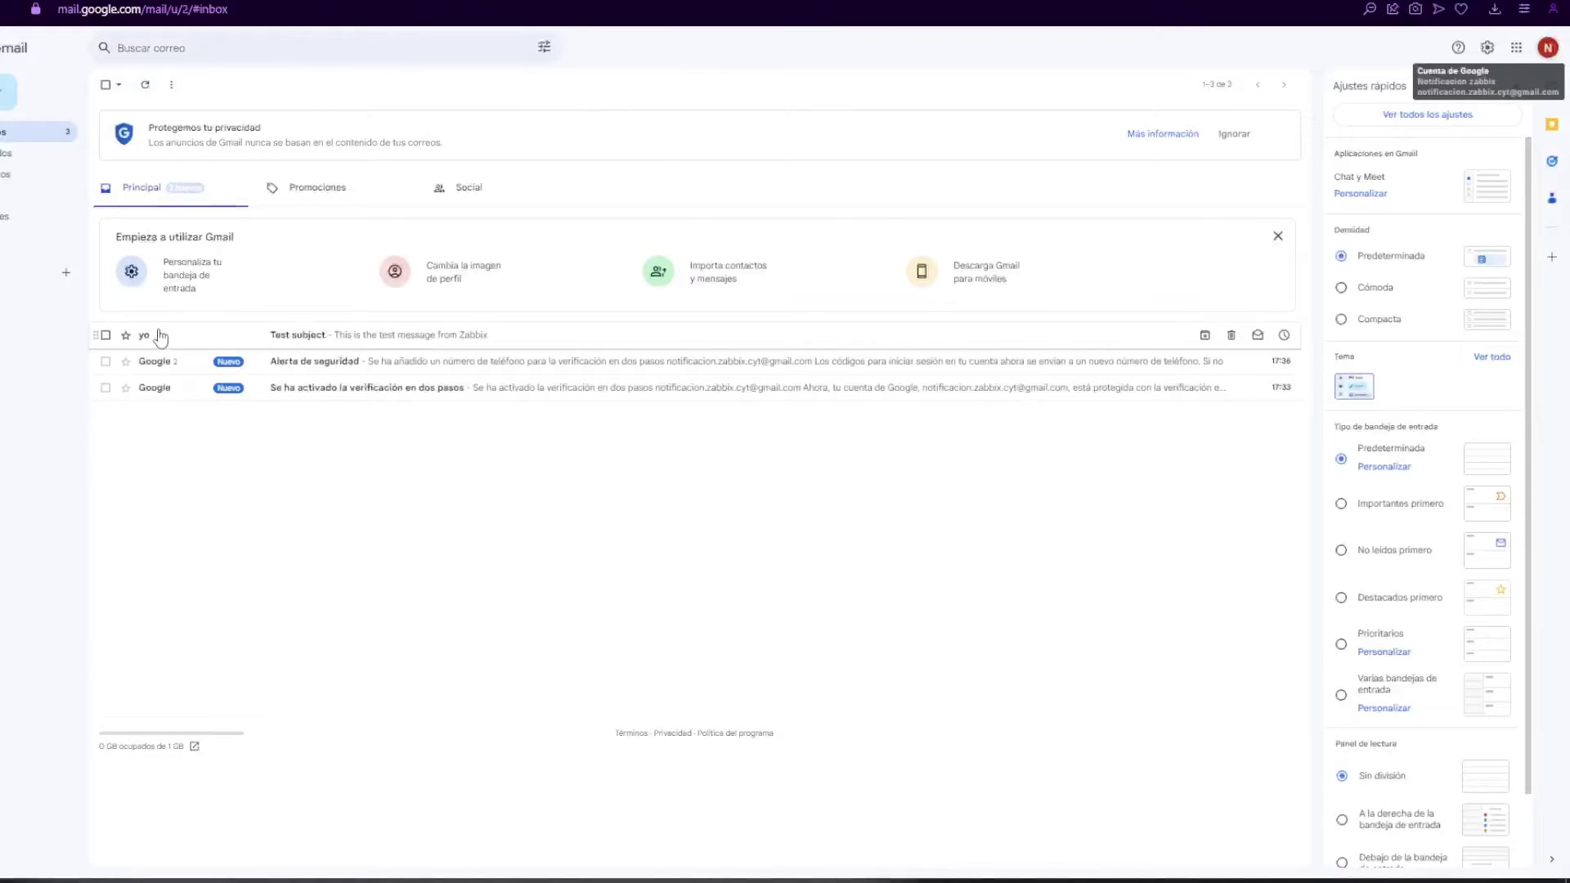
# - Open the 'Test subject' email and check its body reads 'This is the test message from Zabbix'
pyautogui.click(161, 336)
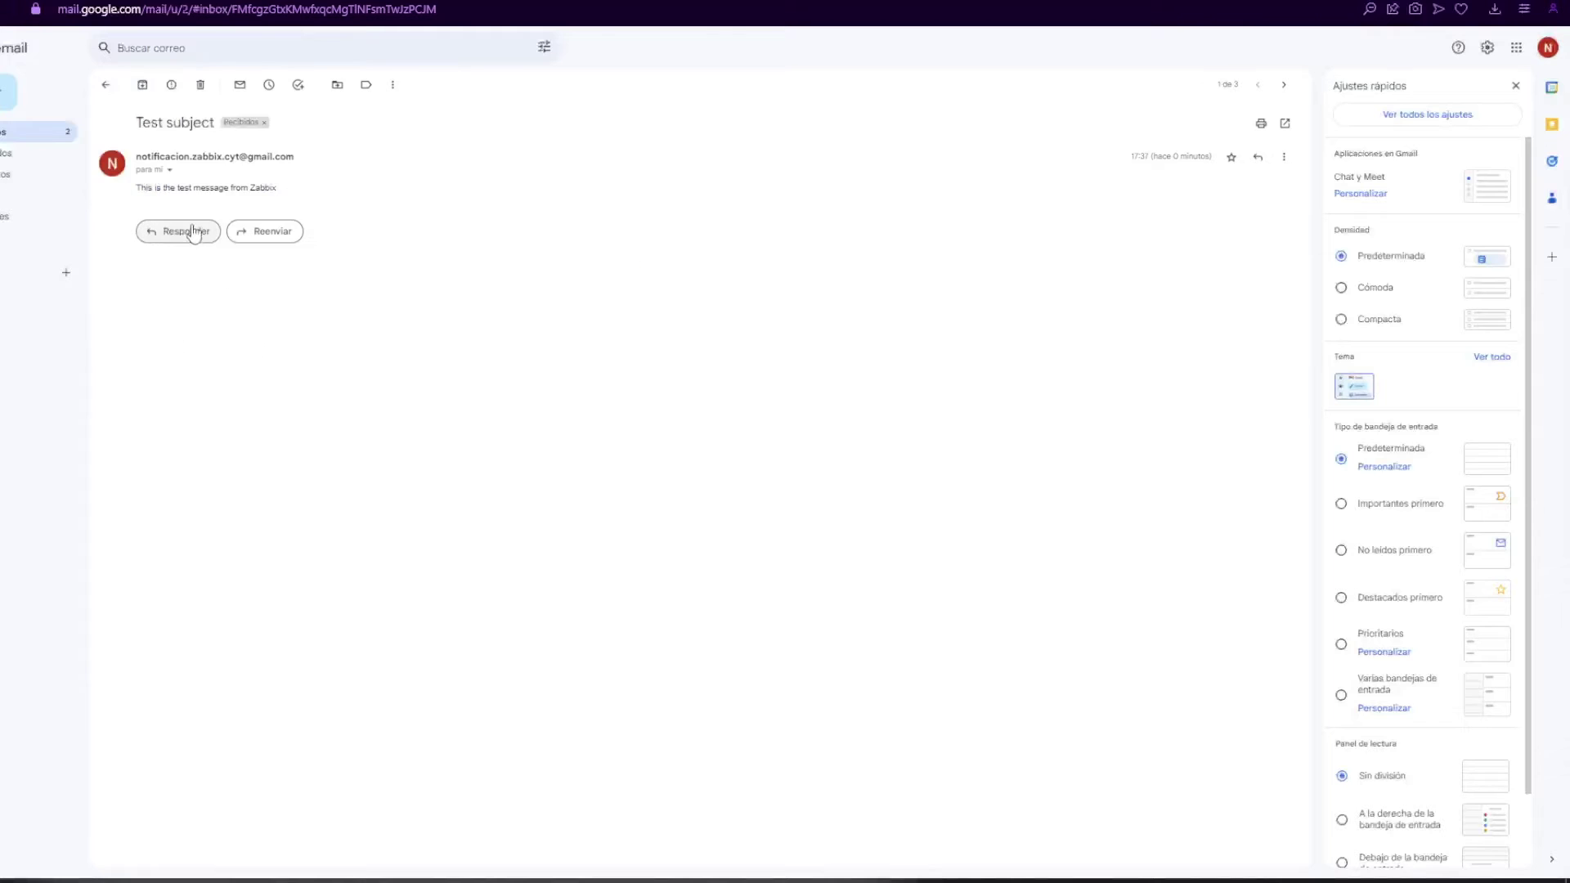
pyautogui.hotkey('ctrl', '+')
pyautogui.hotkey('ctrl', '+')
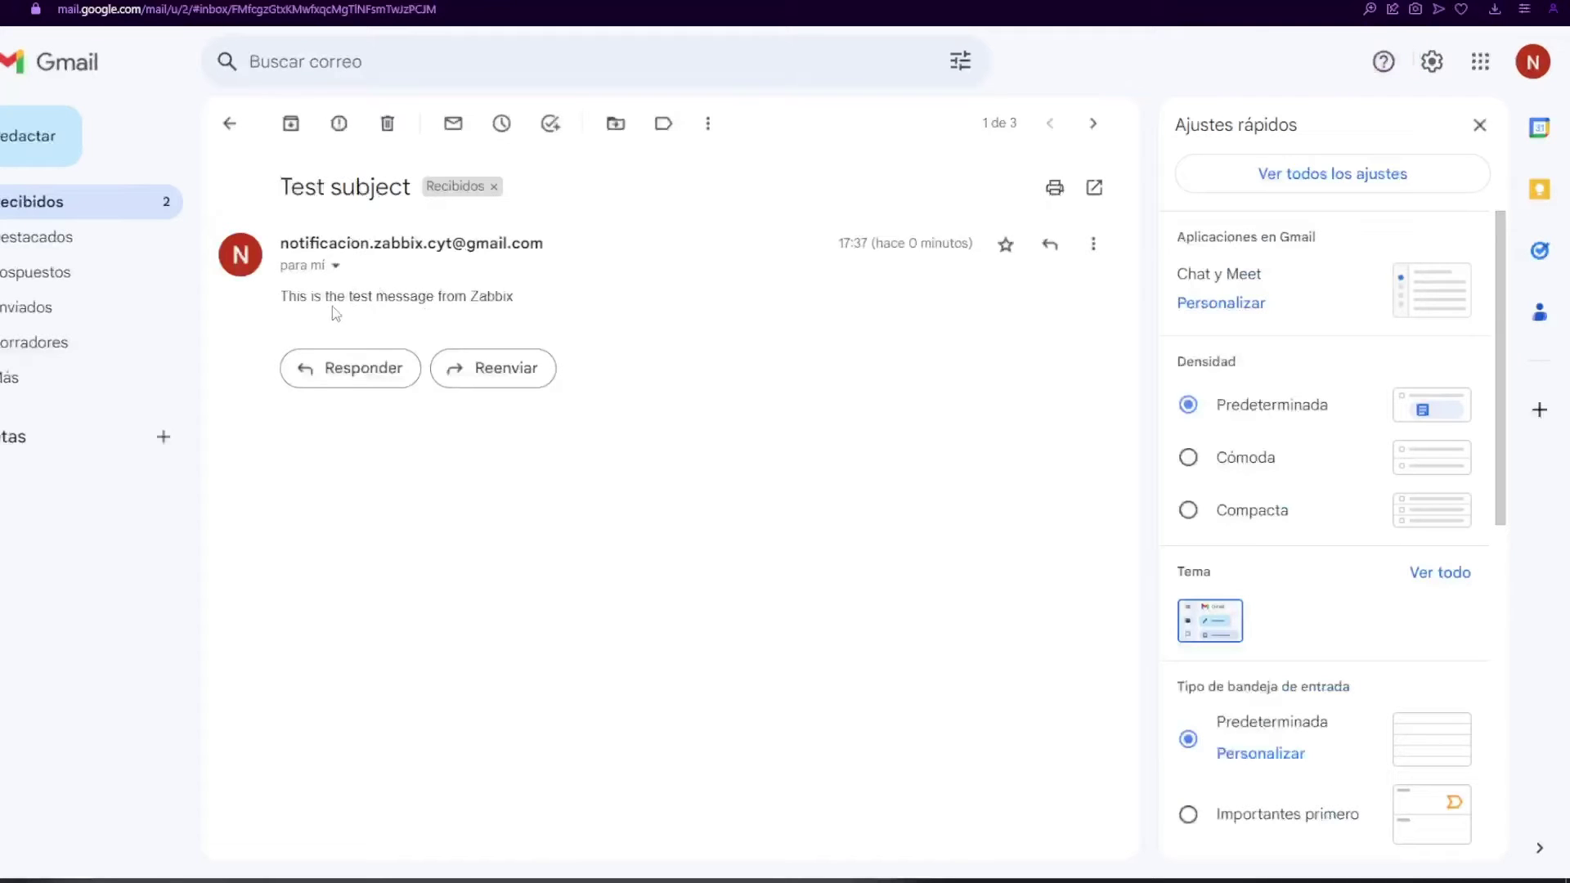
pyautogui.moveTo(280, 296); pyautogui.dragTo(528, 305)
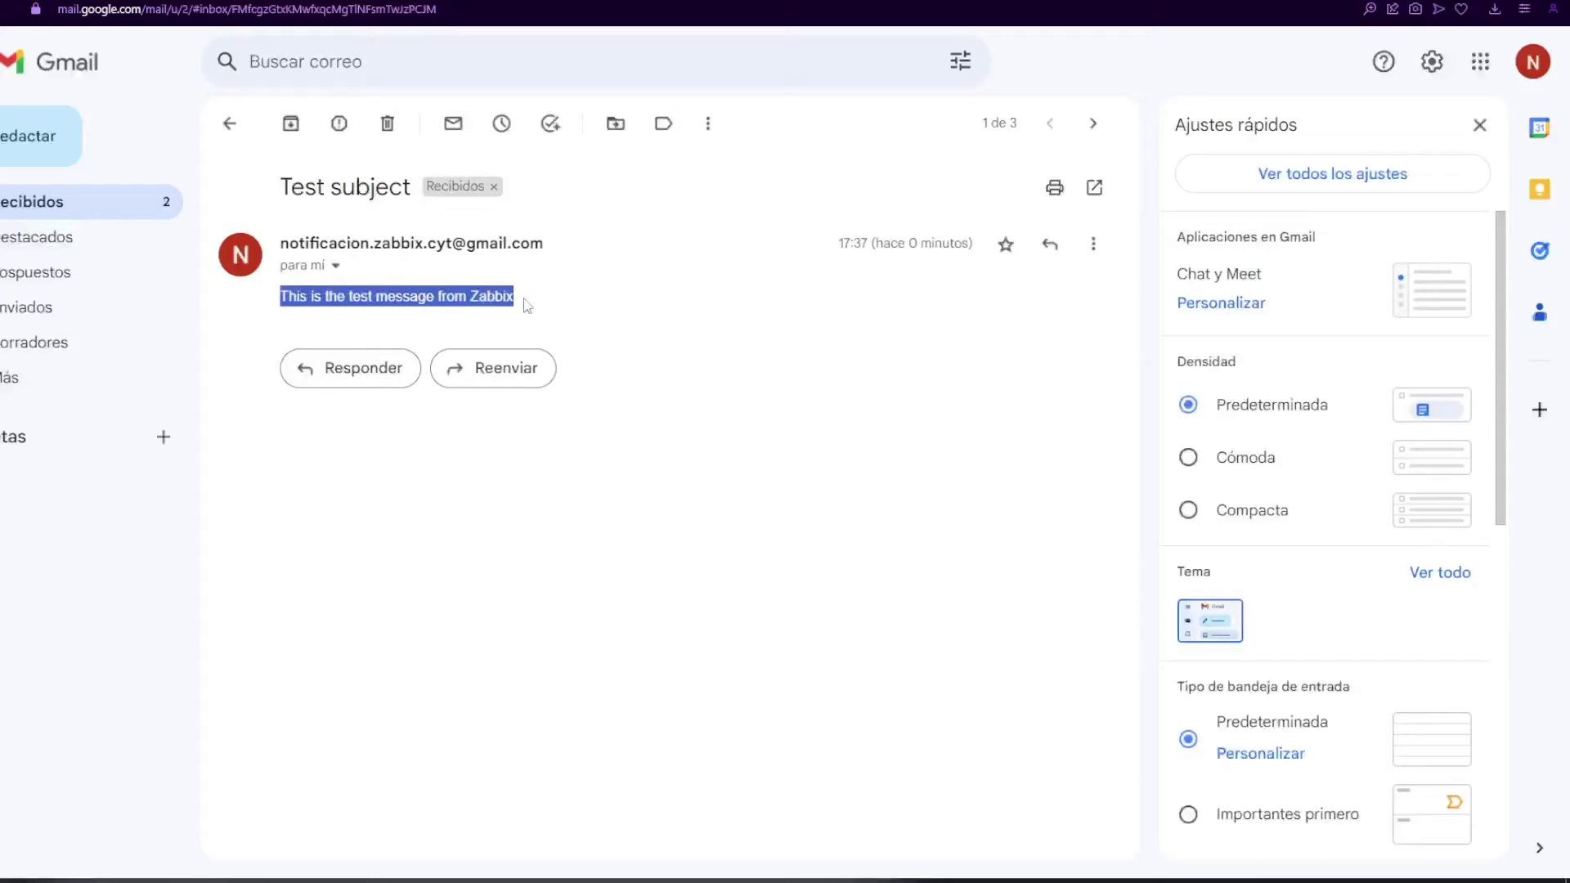
pyautogui.click(509, 307)
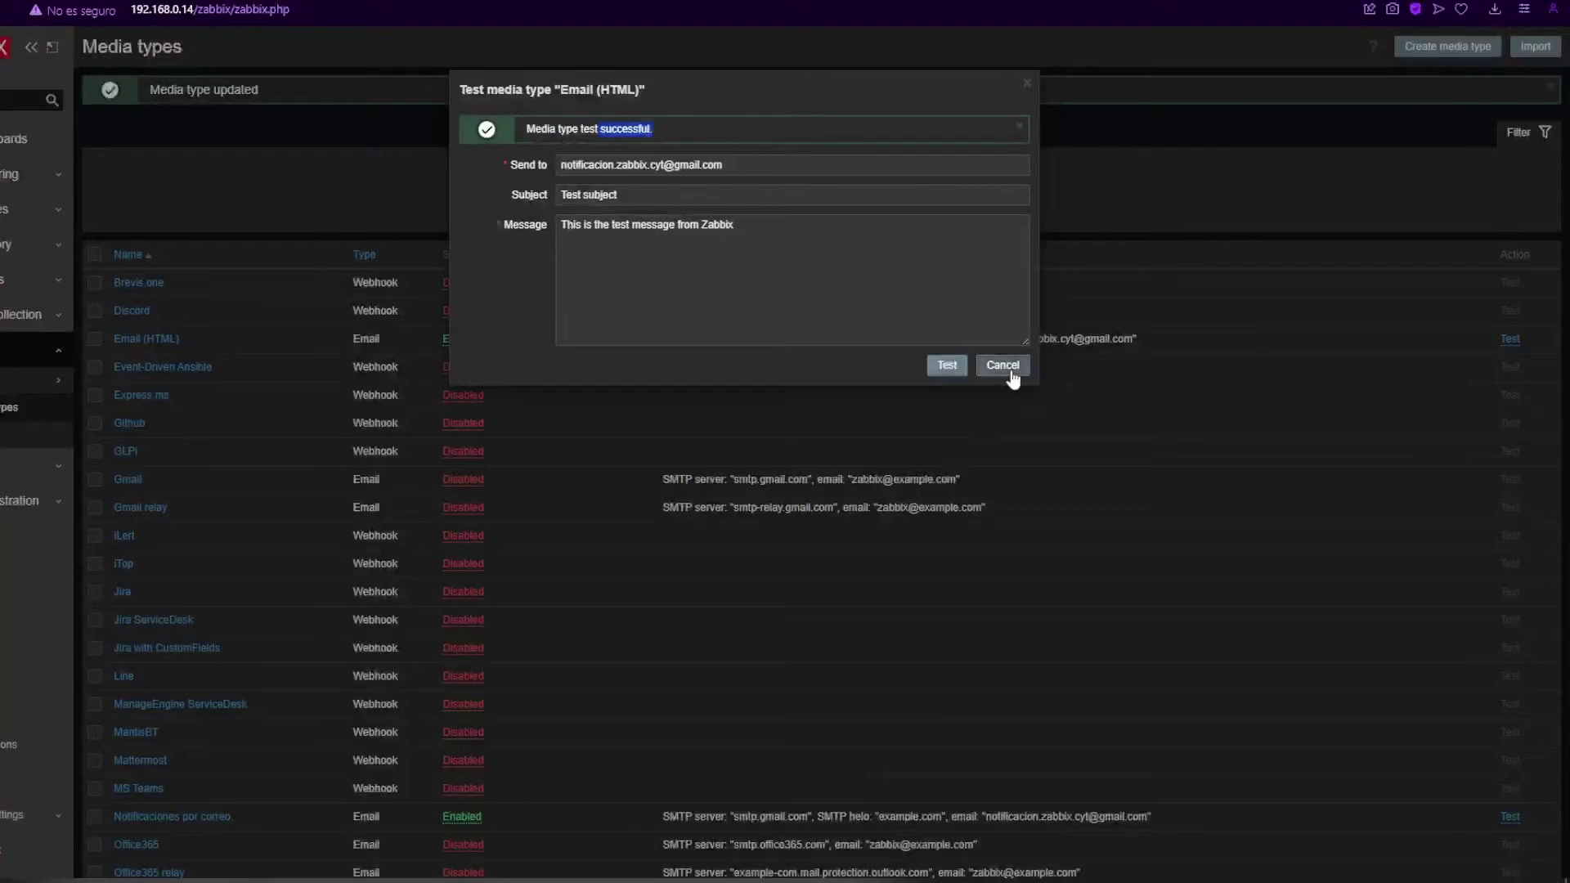
# - Close the media type test and open the Email (HTML) media type's Message templates
pyautogui.click(1005, 366)
pyautogui.click(135, 341)
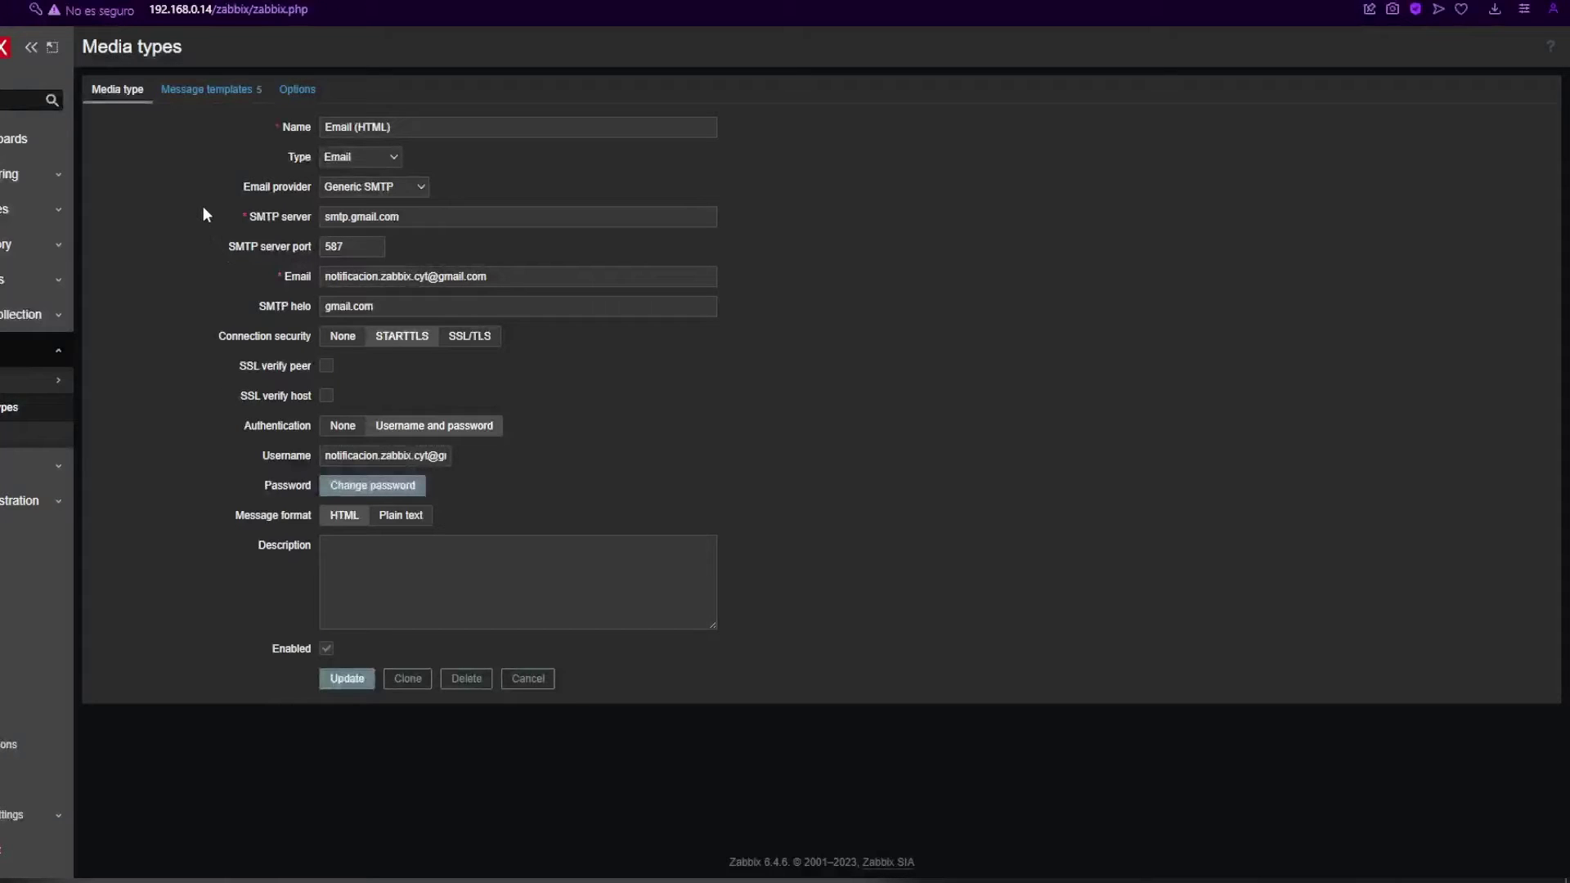
pyautogui.click(204, 91)
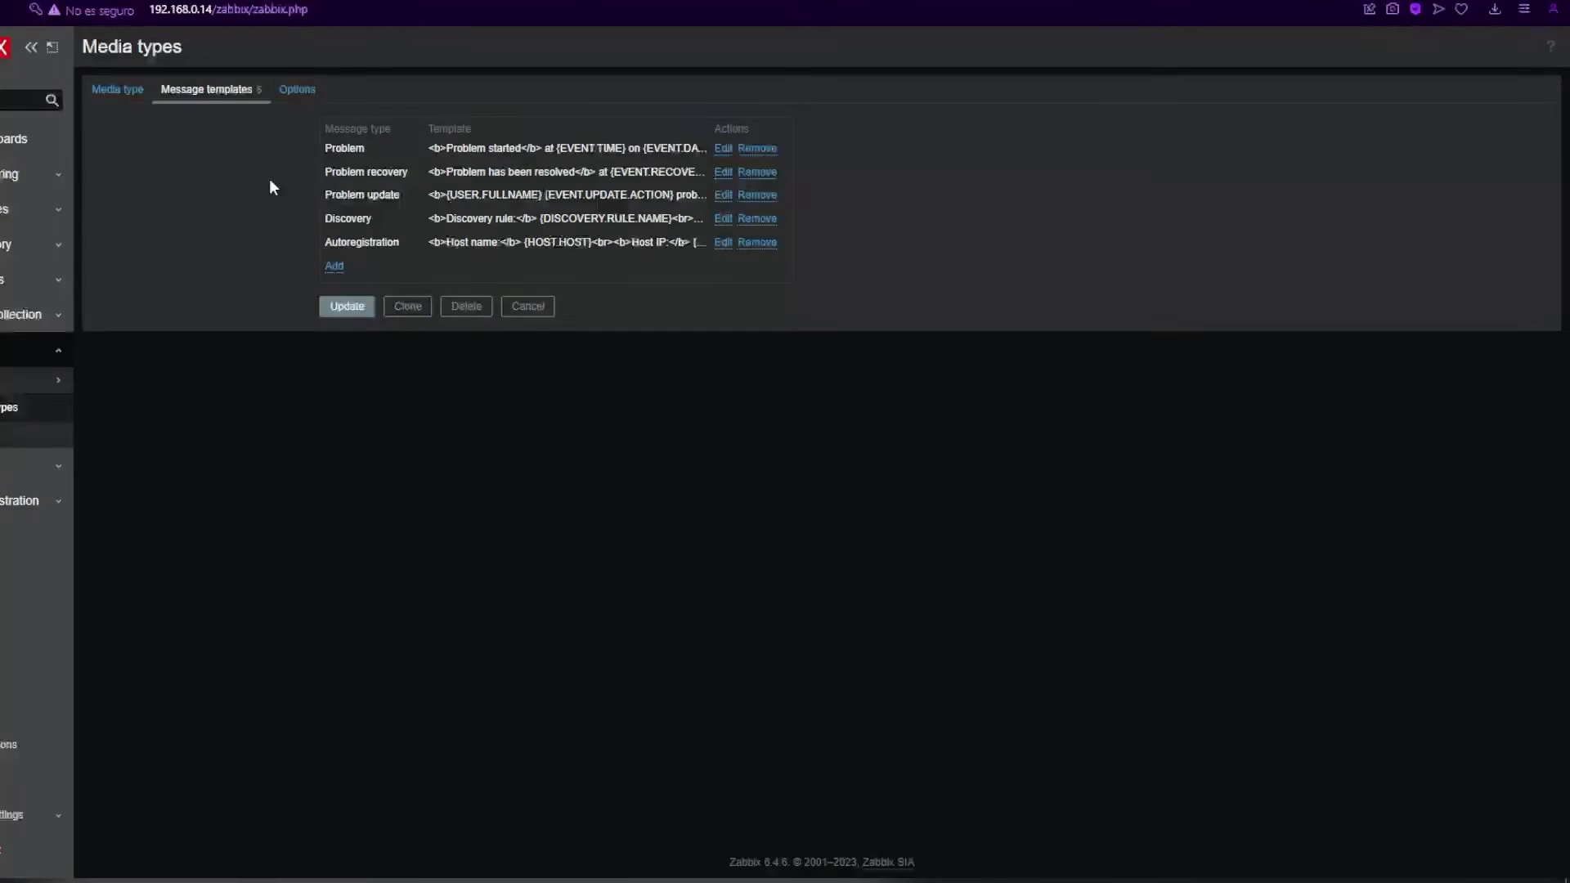
# - Open the Problem template editor, close it unsaved, and highlight the Problem template name
pyautogui.click(724, 150)
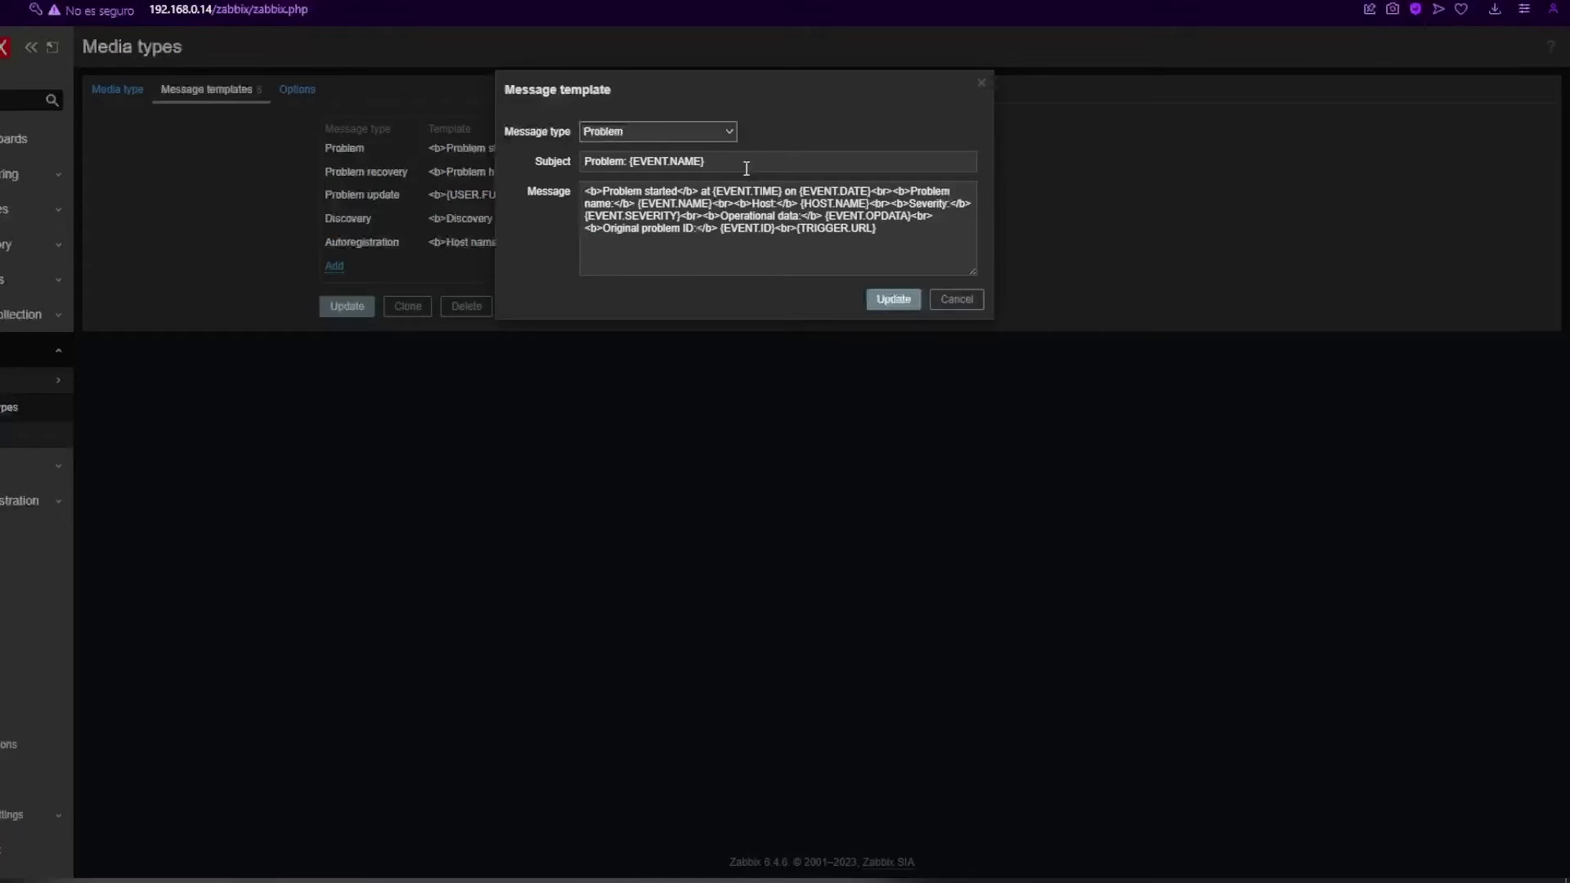
pyautogui.click(955, 301)
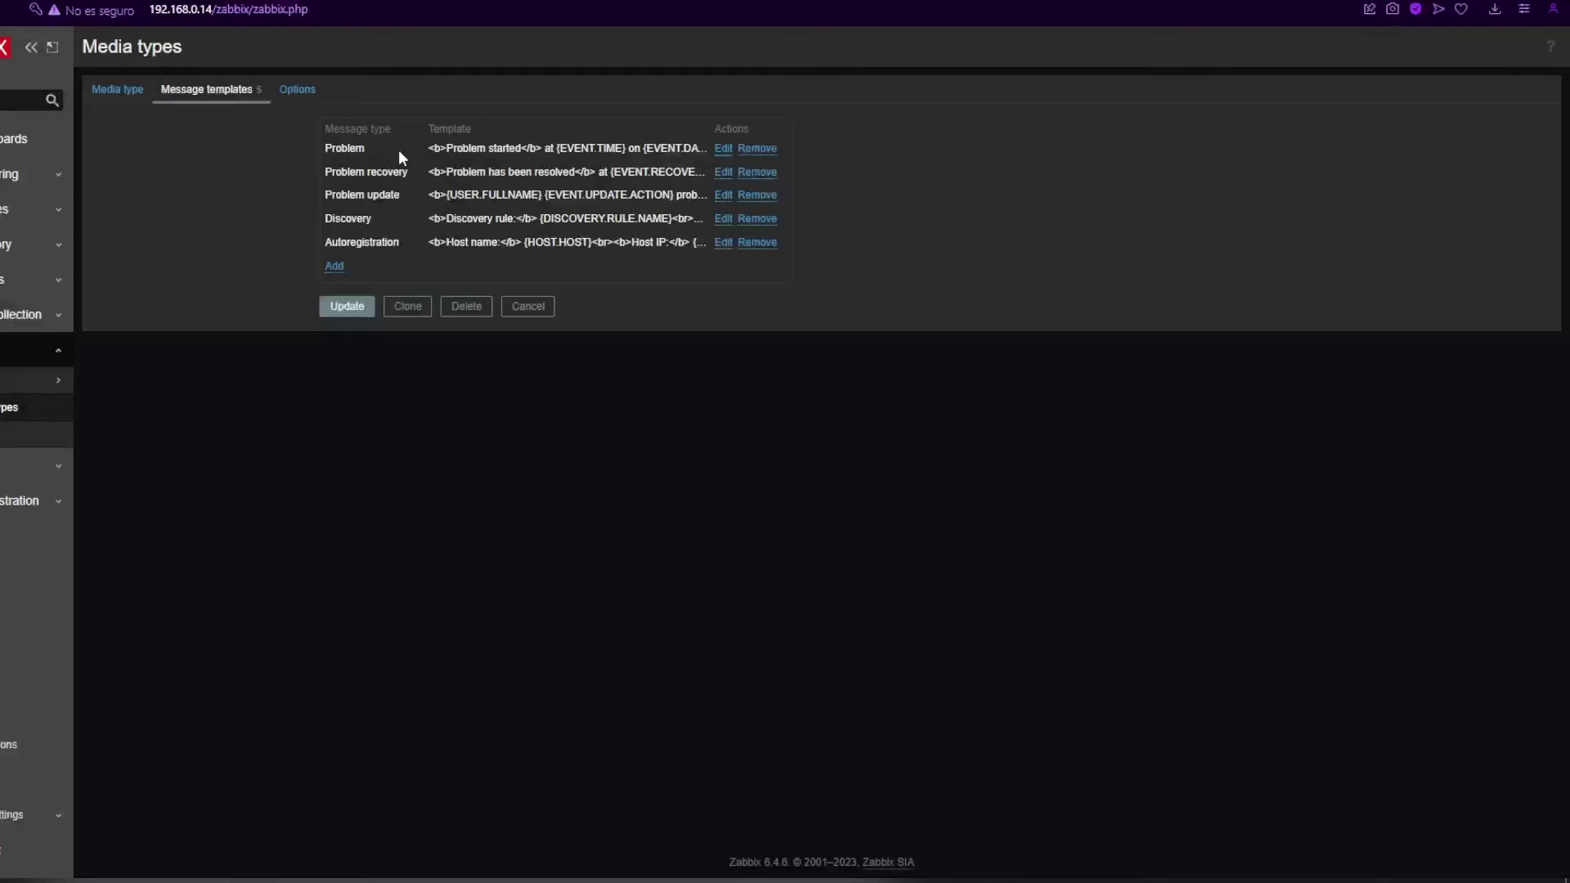
pyautogui.moveTo(374, 146); pyautogui.dragTo(462, 125)
pyautogui.click(344, 148)
pyautogui.doubleClick(345, 148)
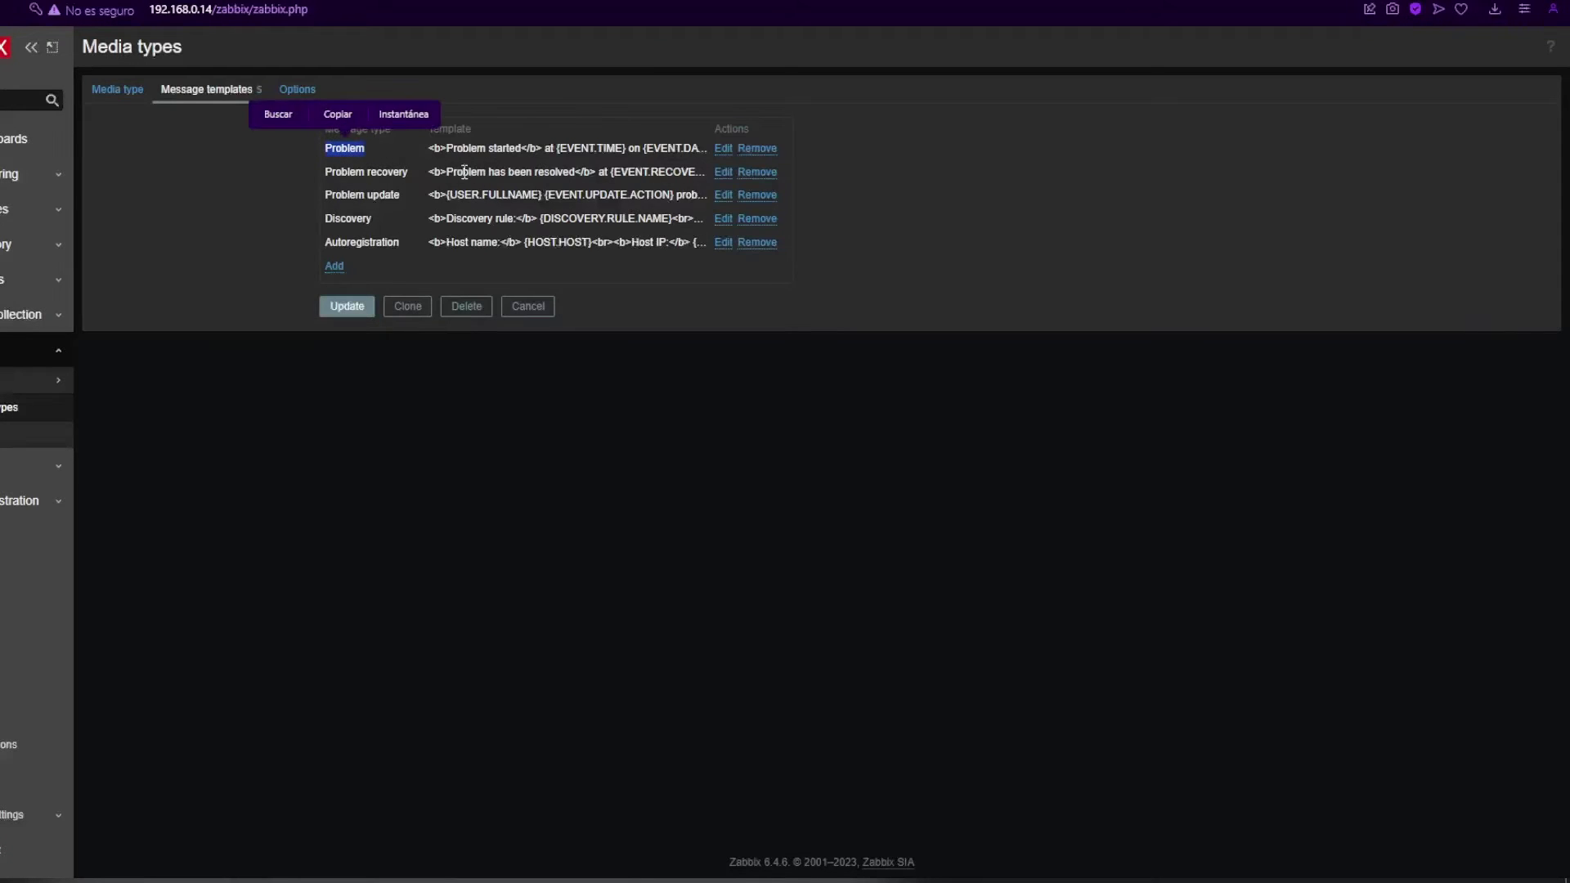
pyautogui.click(387, 158)
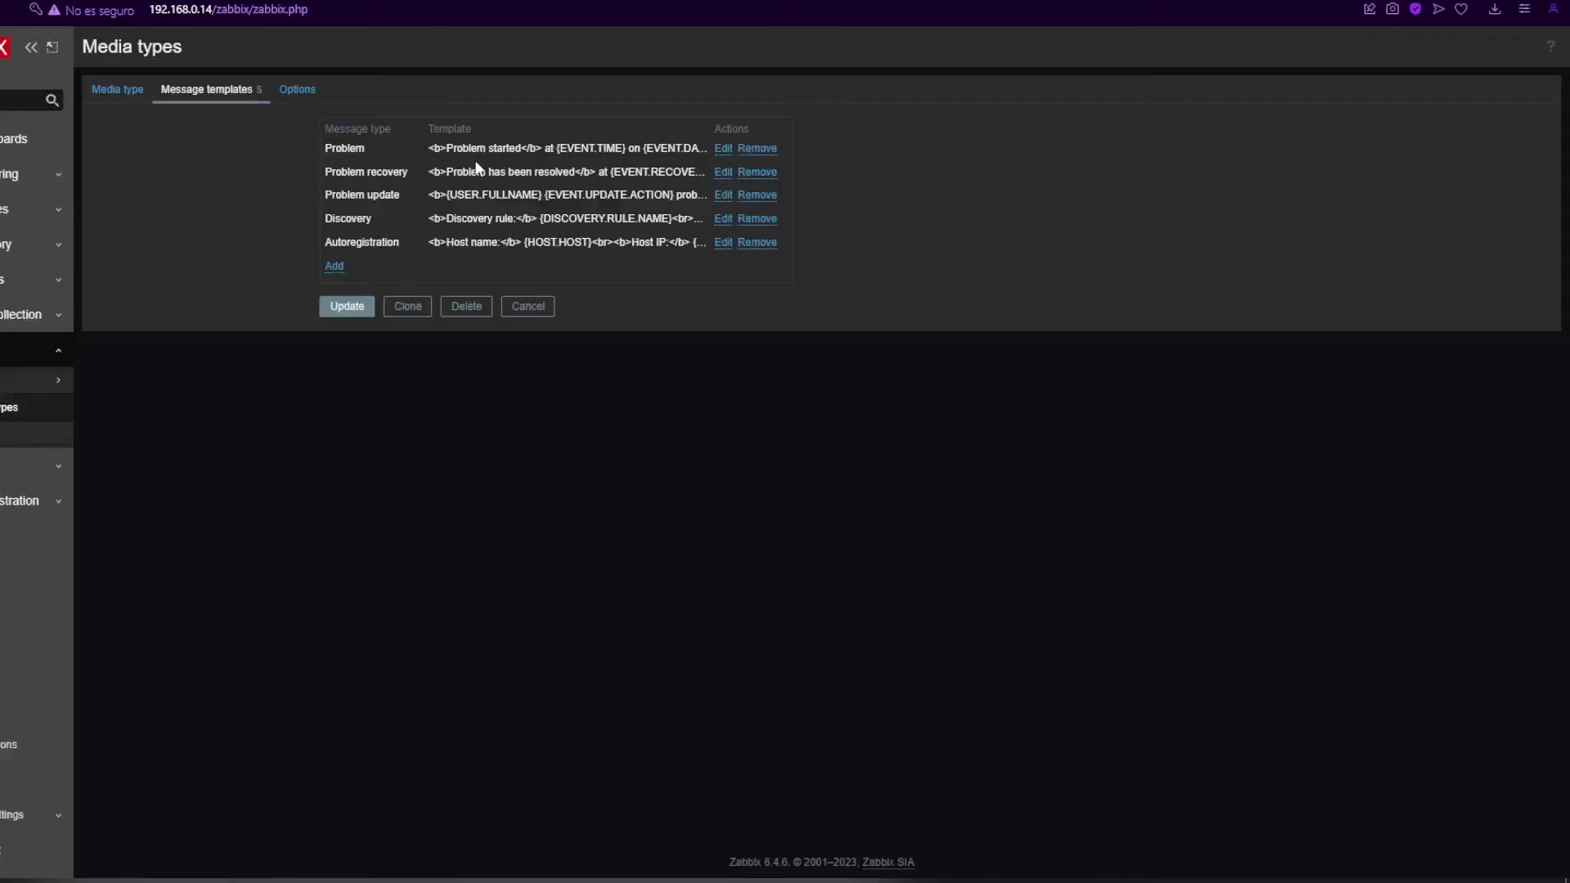
pyautogui.click(724, 150)
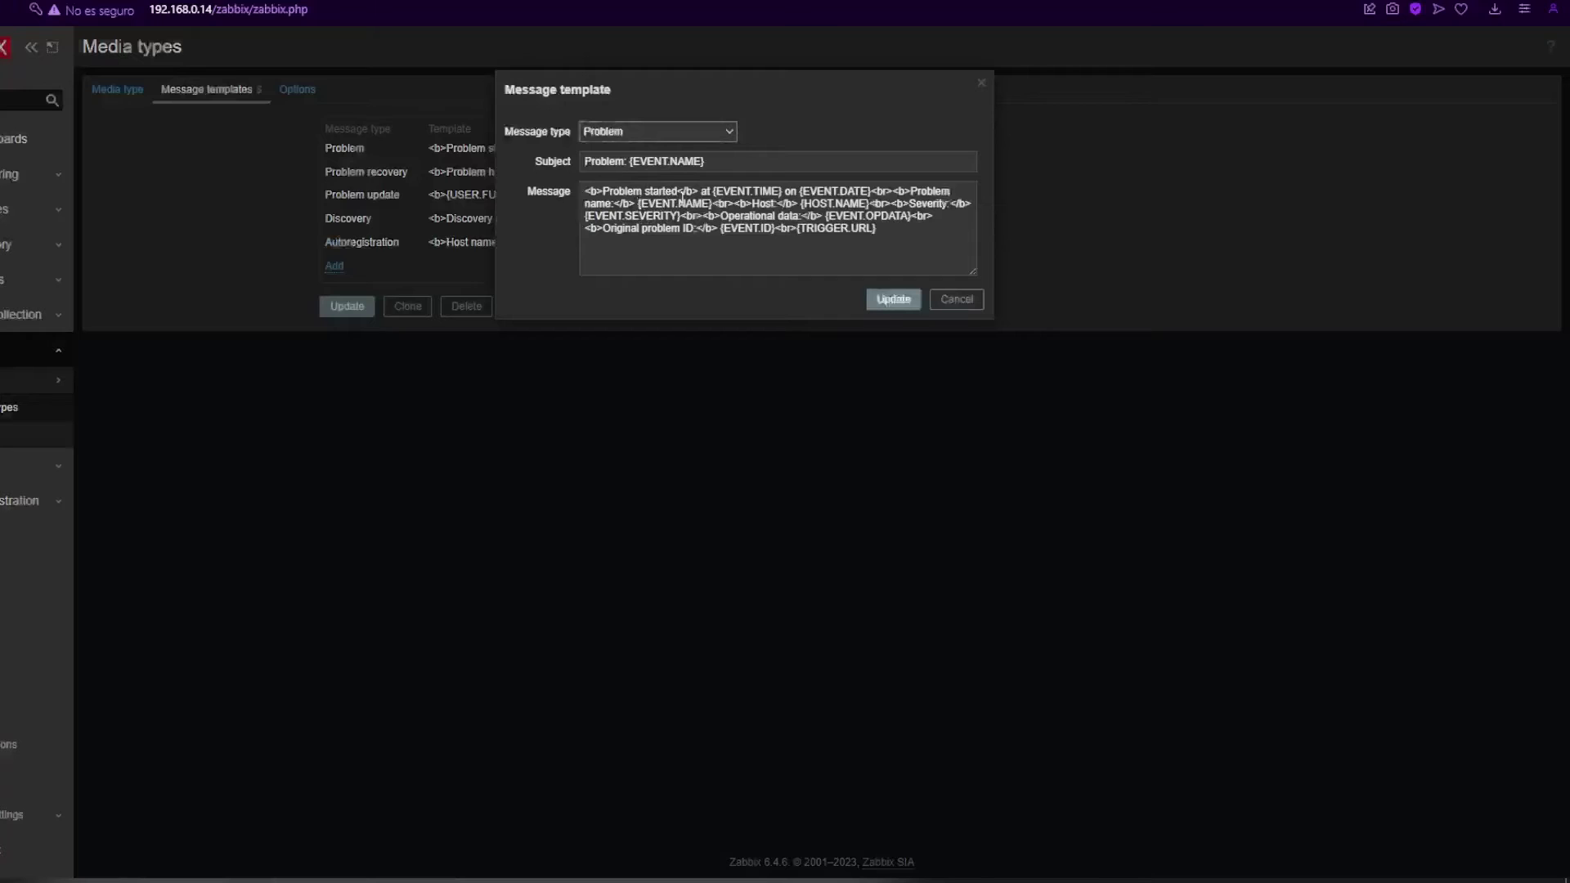
pyautogui.click(603, 161)
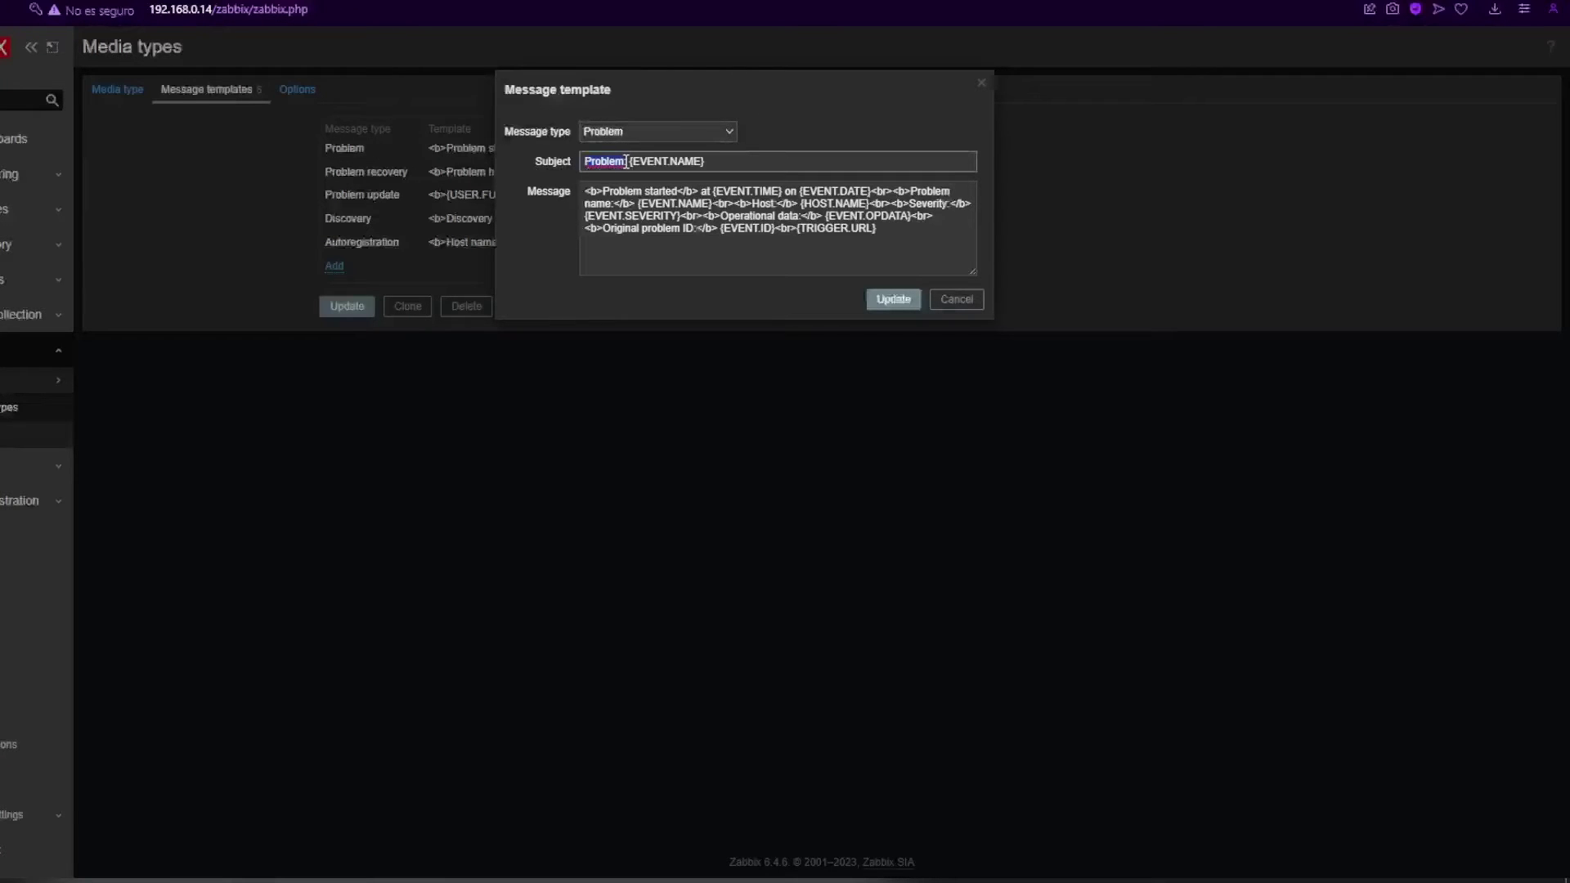
pyautogui.moveTo(629, 161); pyautogui.dragTo(716, 166)
pyautogui.tripleClick(587, 194)
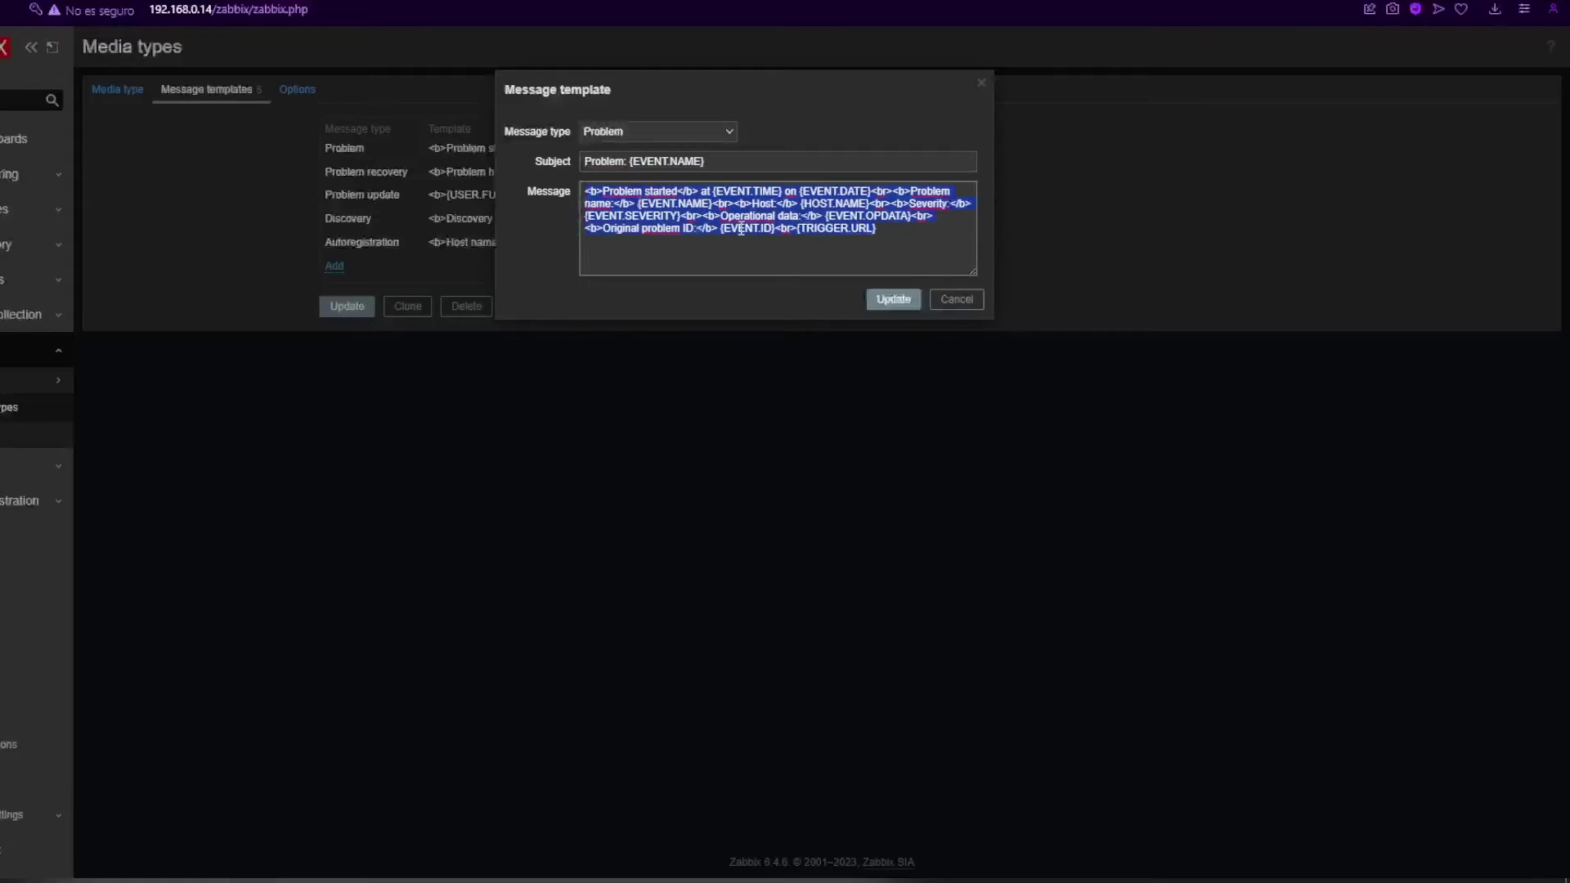
pyautogui.keyDown('shift'); pyautogui.click(643, 192); pyautogui.keyUp('shift')
pyautogui.moveTo(655, 189); pyautogui.dragTo(711, 204)
pyautogui.click(710, 191)
pyautogui.moveTo(750, 204); pyautogui.dragTo(972, 205)
pyautogui.moveTo(585, 215); pyautogui.dragTo(686, 215)
pyautogui.moveTo(880, 229); pyautogui.dragTo(587, 188)
pyautogui.click(797, 229)
pyautogui.click(877, 231)
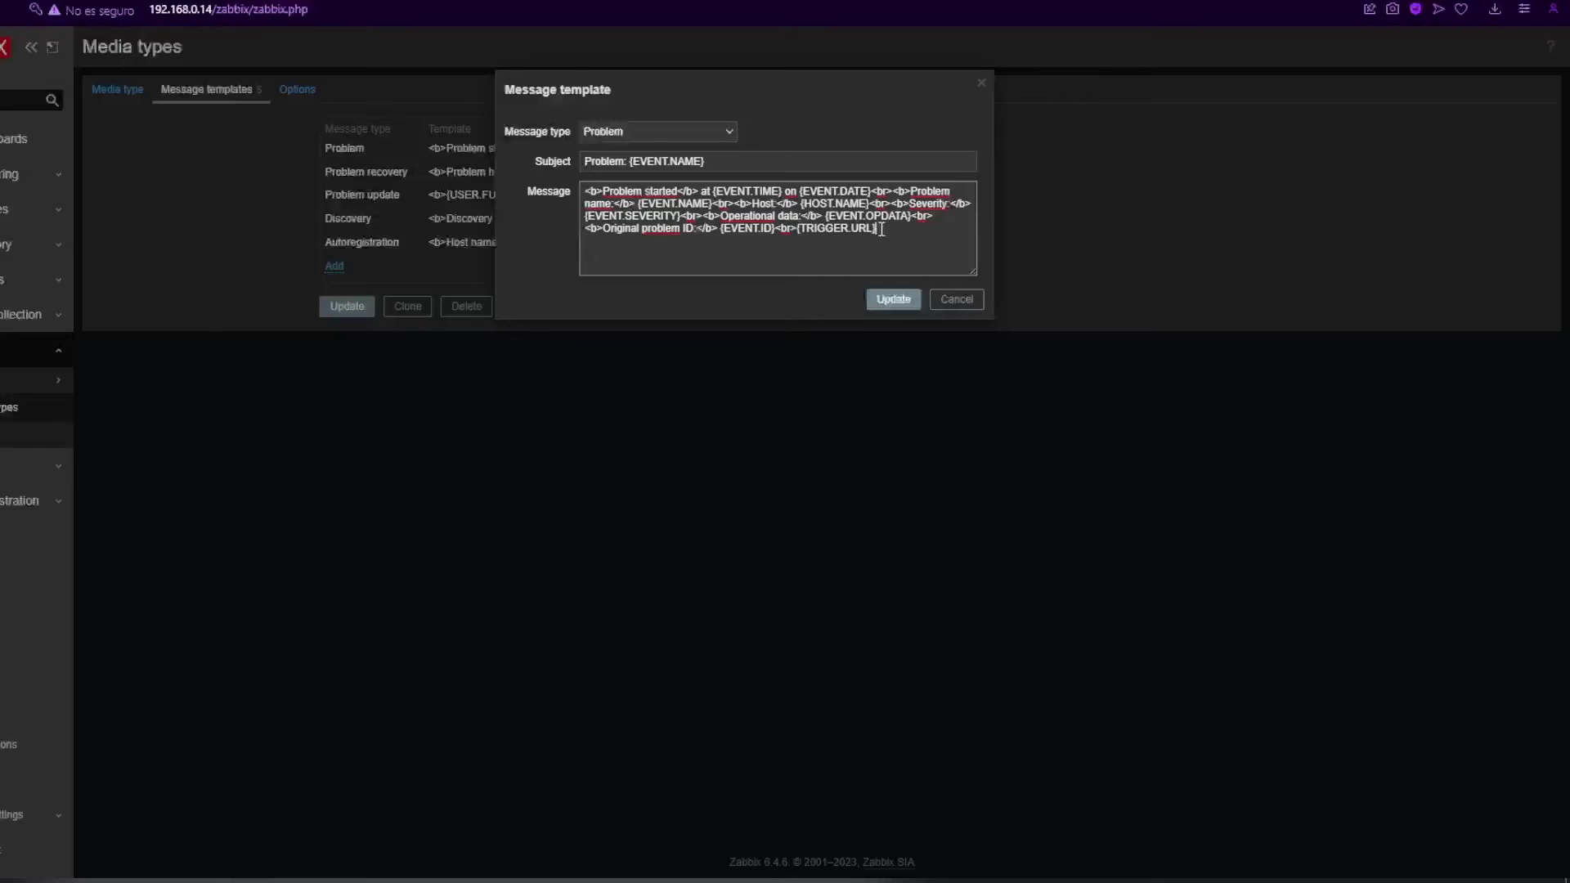
pyautogui.moveTo(877, 229); pyautogui.dragTo(800, 235)
pyautogui.click(883, 239)
pyautogui.click(890, 298)
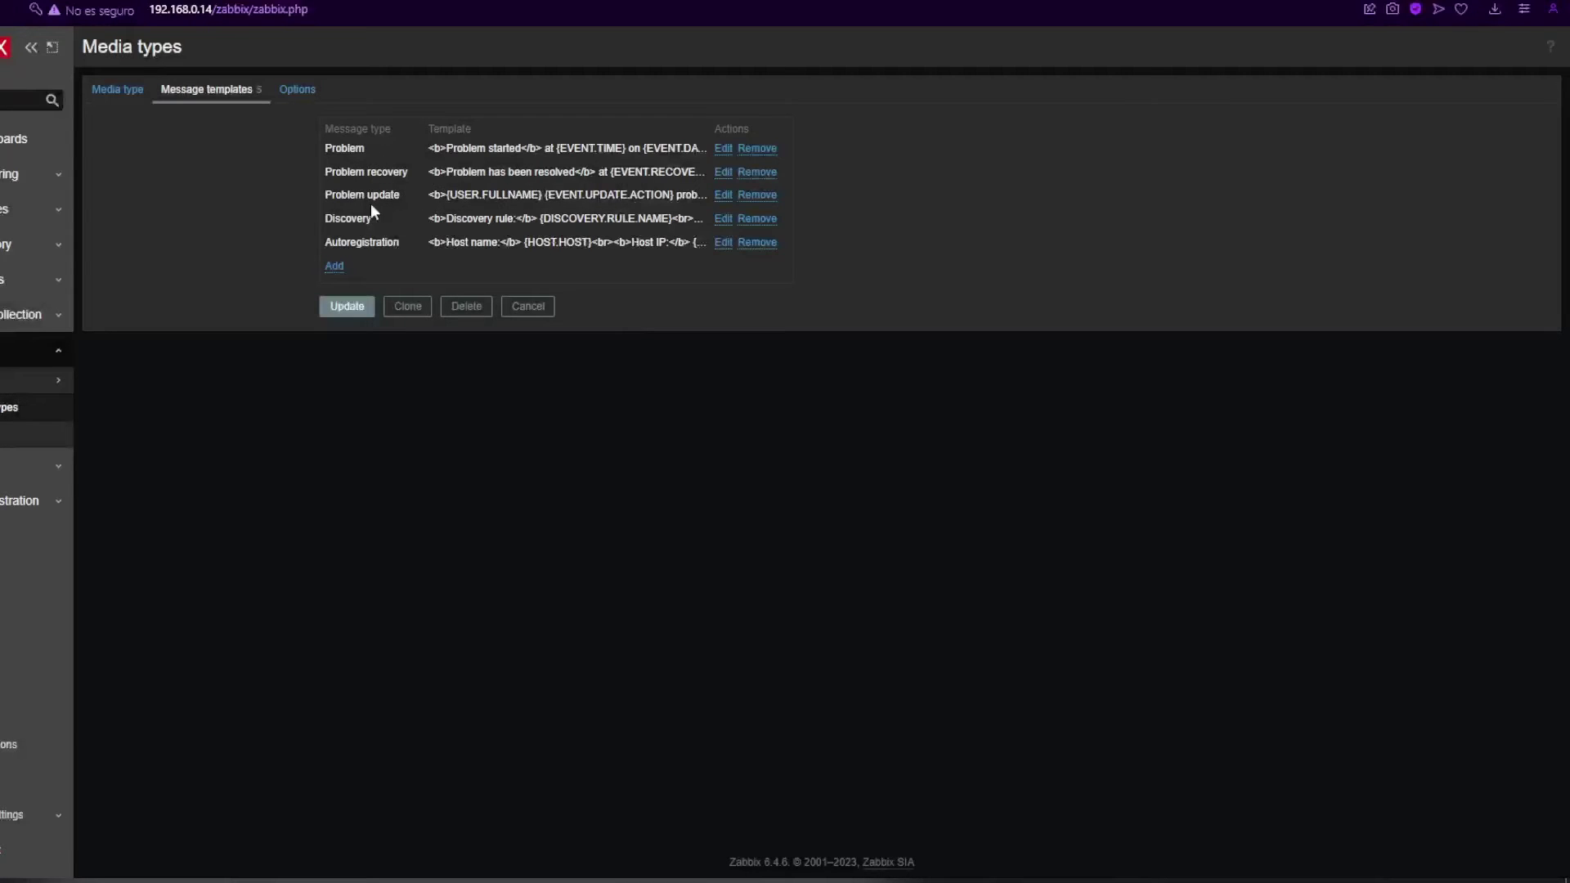
# - Highlight the Problem and Problem recovery template names and the recovery message wording
pyautogui.doubleClick(344, 151)
pyautogui.moveTo(325, 174); pyautogui.dragTo(412, 177)
pyautogui.click(385, 177)
pyautogui.moveTo(464, 169); pyautogui.dragTo(540, 178)
pyautogui.click(492, 182)
pyautogui.moveTo(320, 195); pyautogui.dragTo(534, 194)
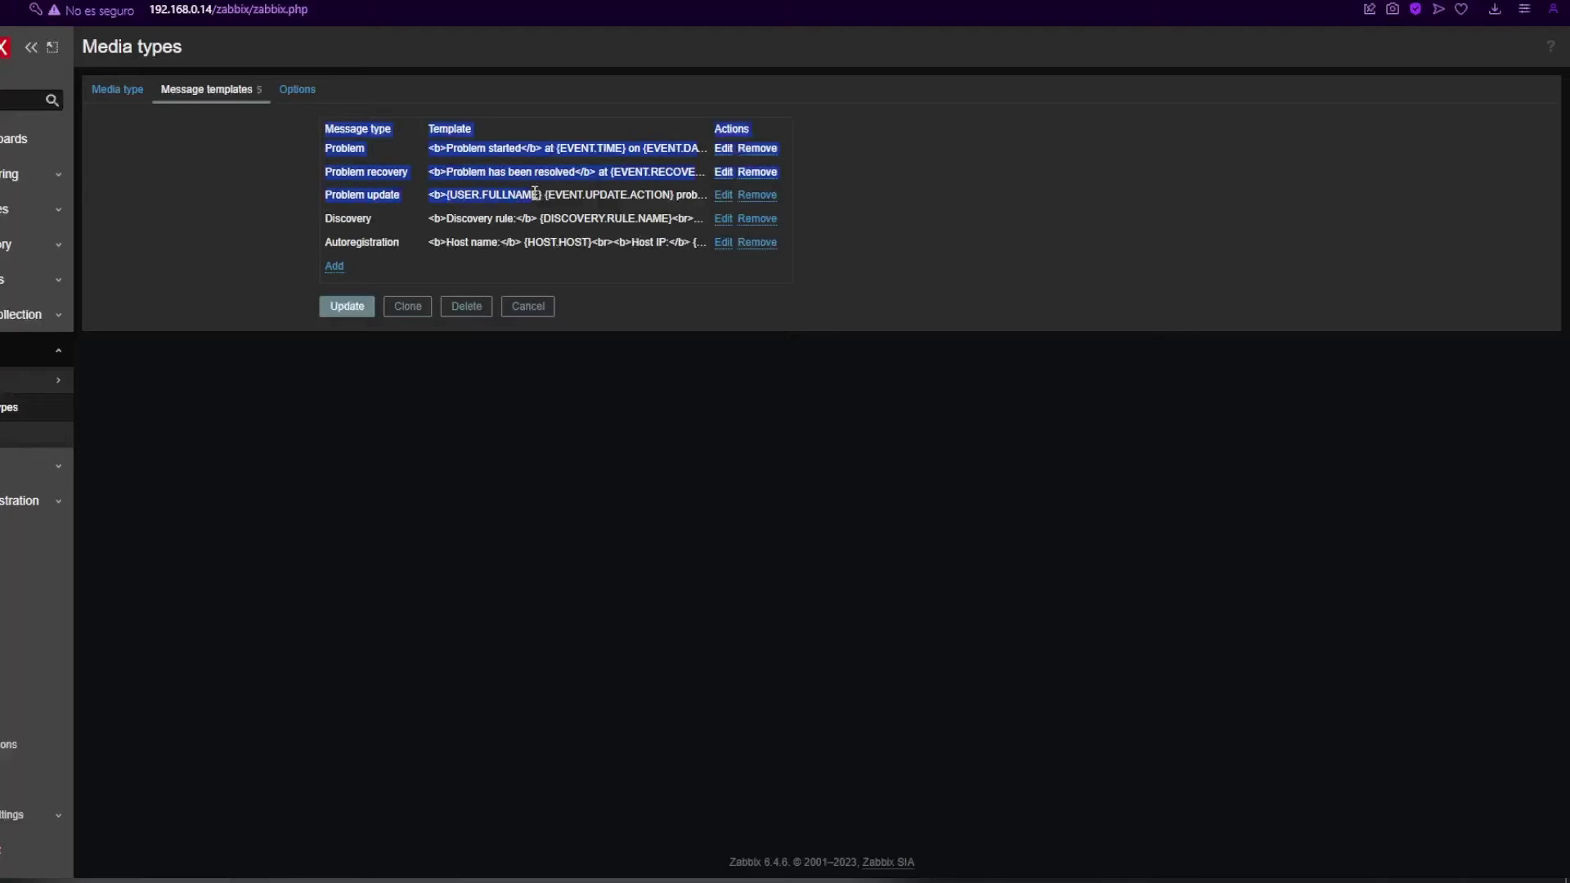
pyautogui.click(654, 200)
# - Remove the Discovery and Autoregistration templates, cancel a new template, and Update the media type
pyautogui.click(757, 219)
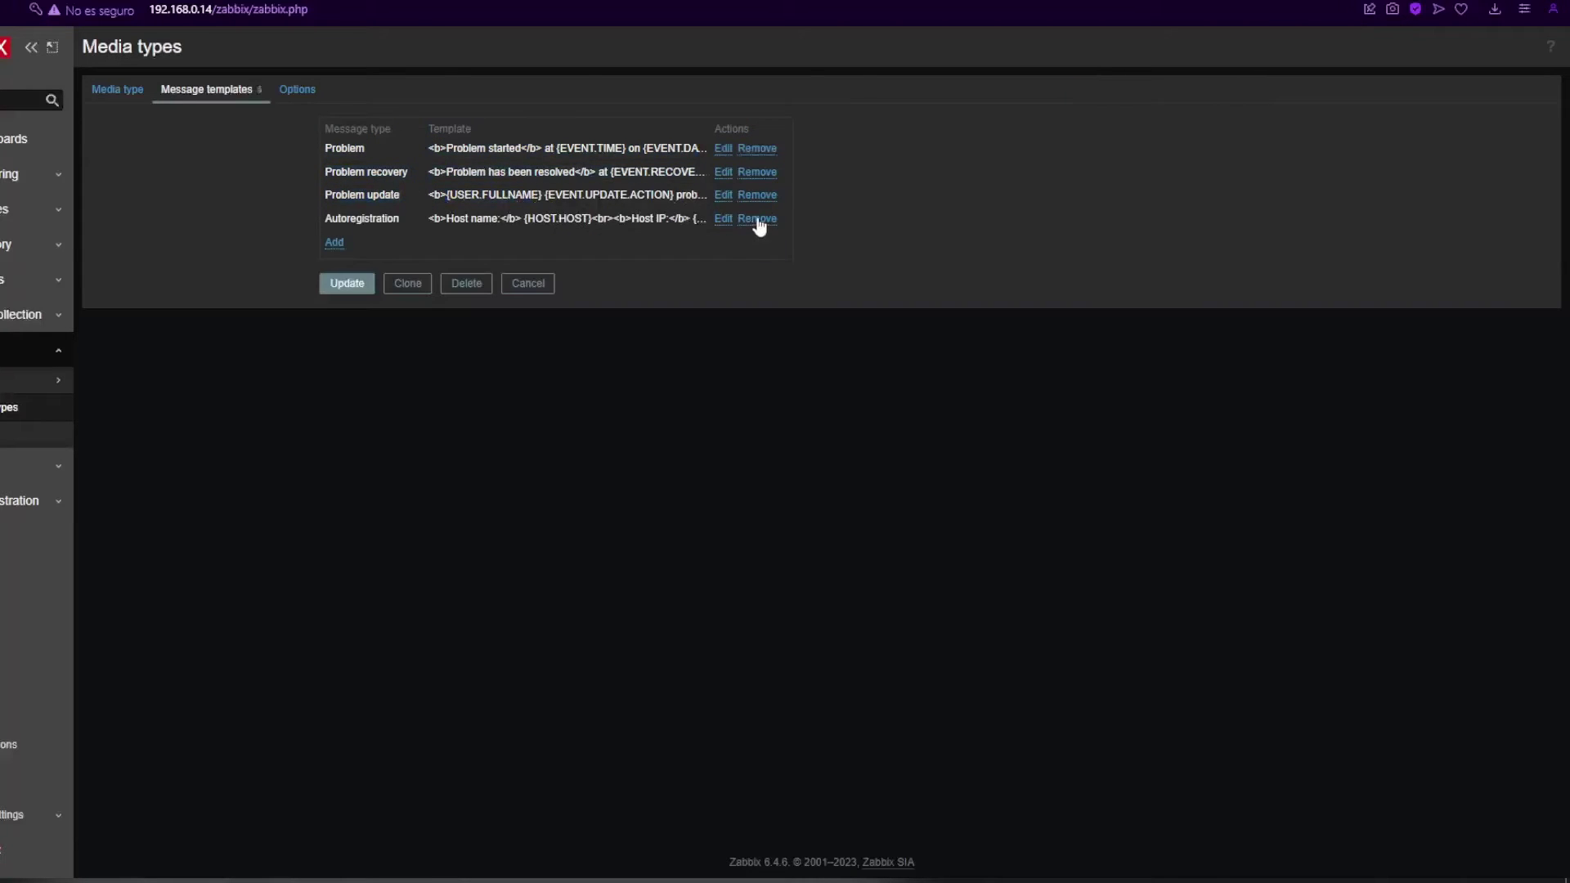
pyautogui.click(758, 219)
pyautogui.click(335, 219)
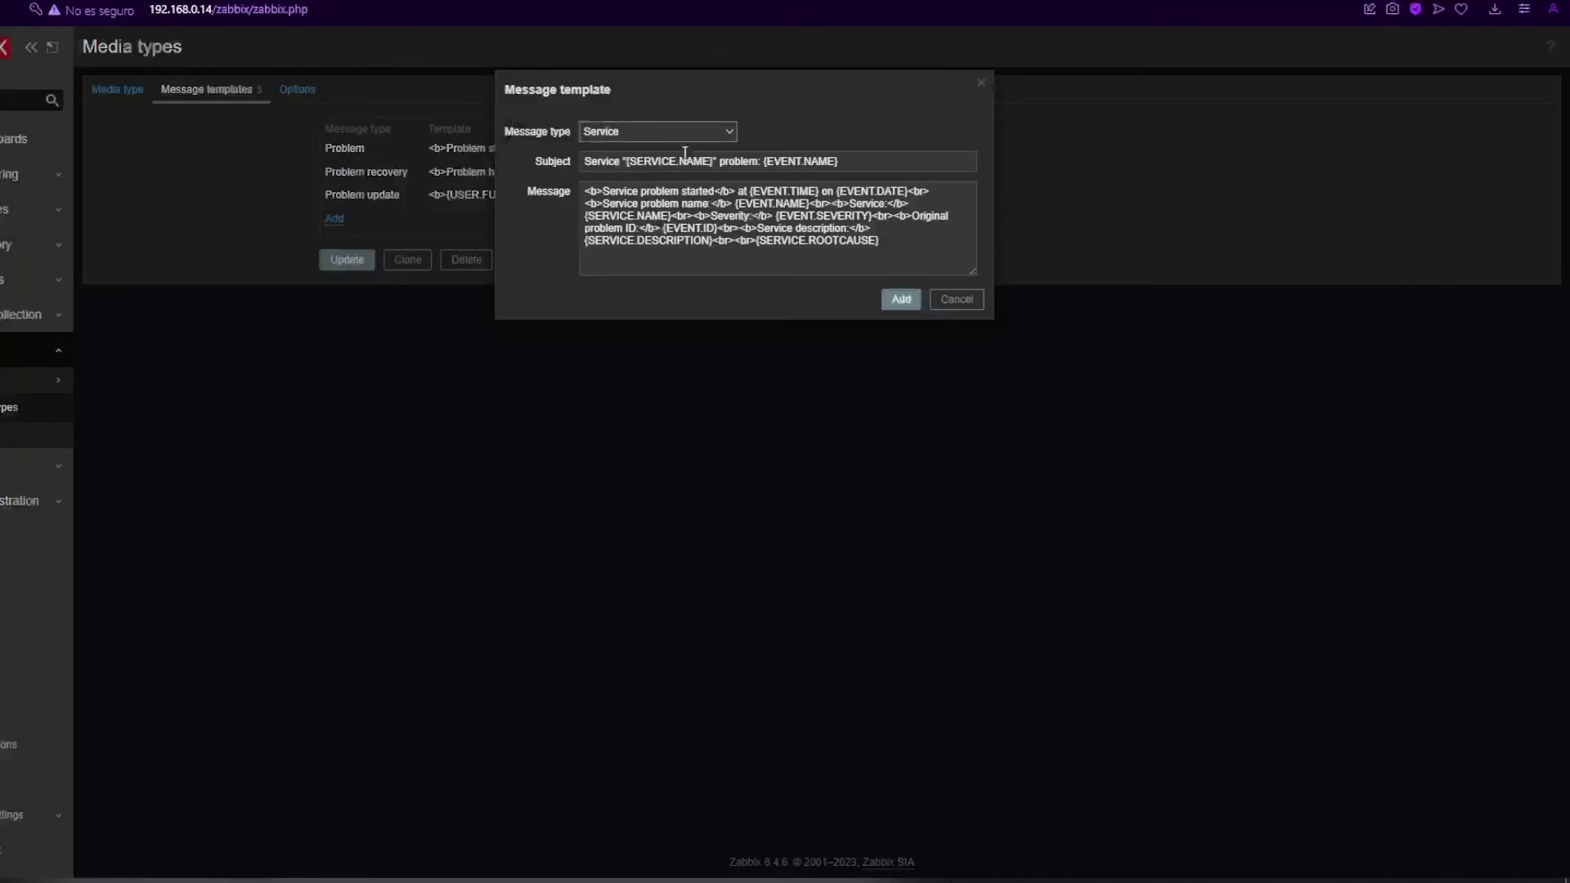
pyautogui.click(977, 305)
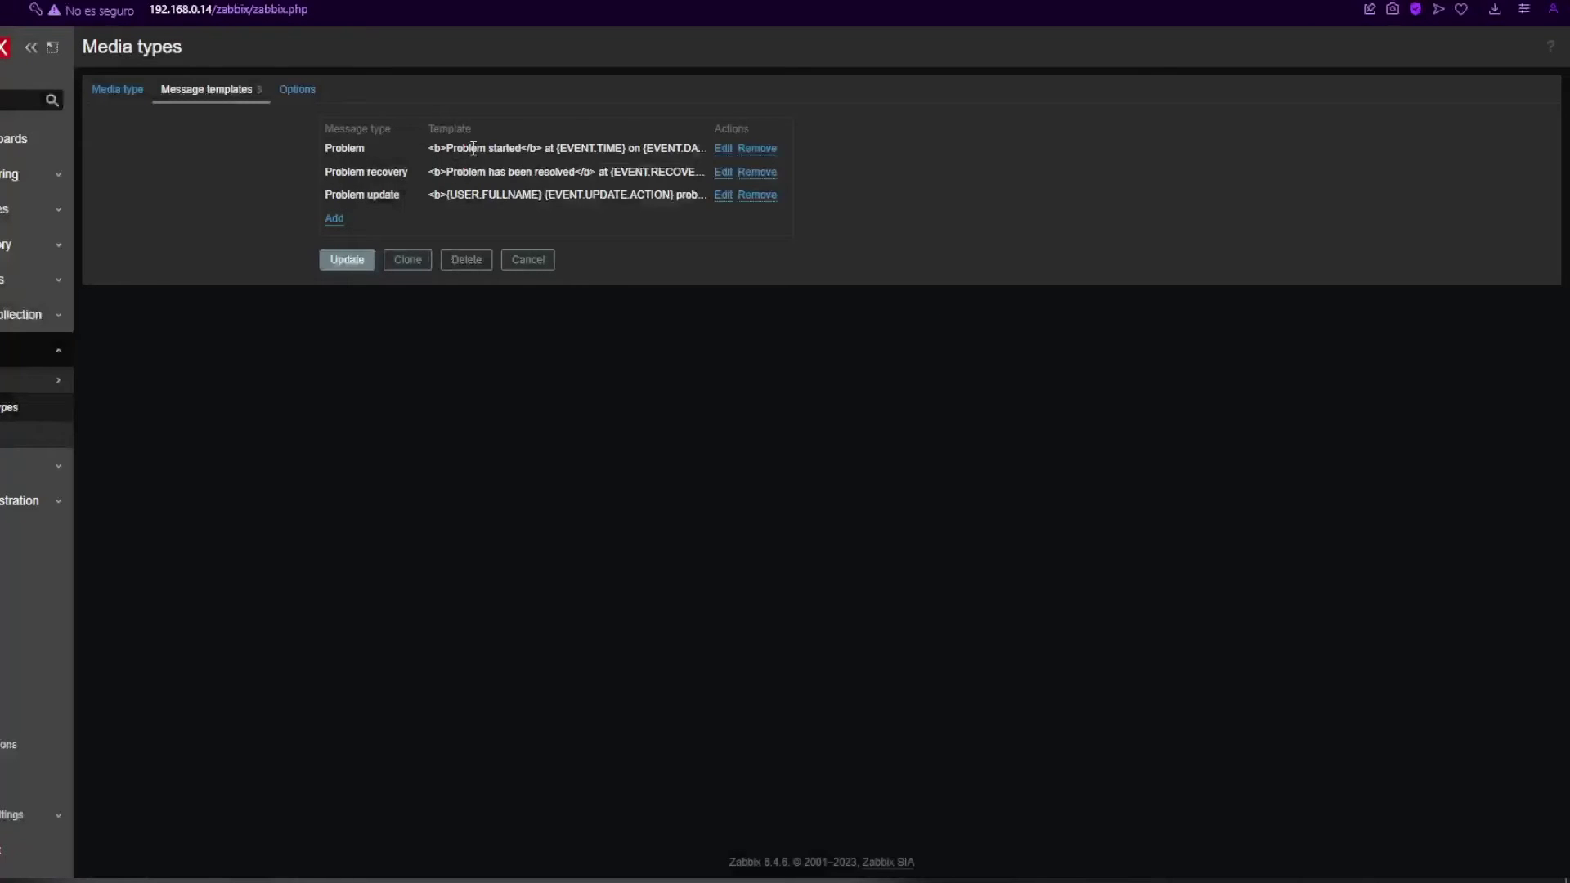
pyautogui.click(356, 265)
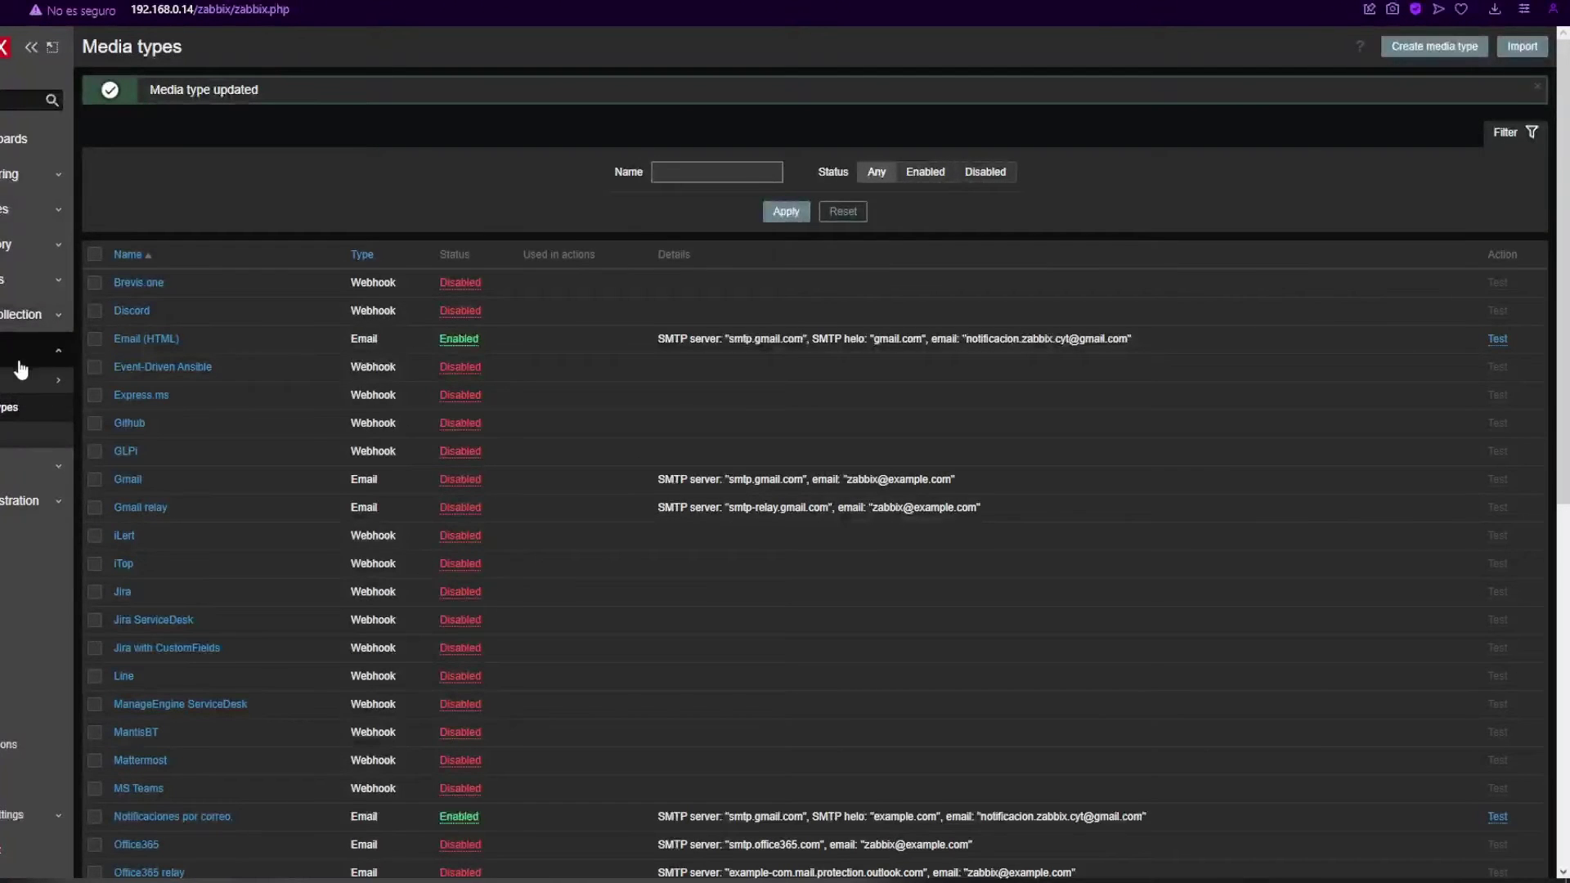
# - In Trigger actions, switch 'Report problems to Zabbix administrators' from Disabled to enabled and open it
pyautogui.moveTo(37, 380)
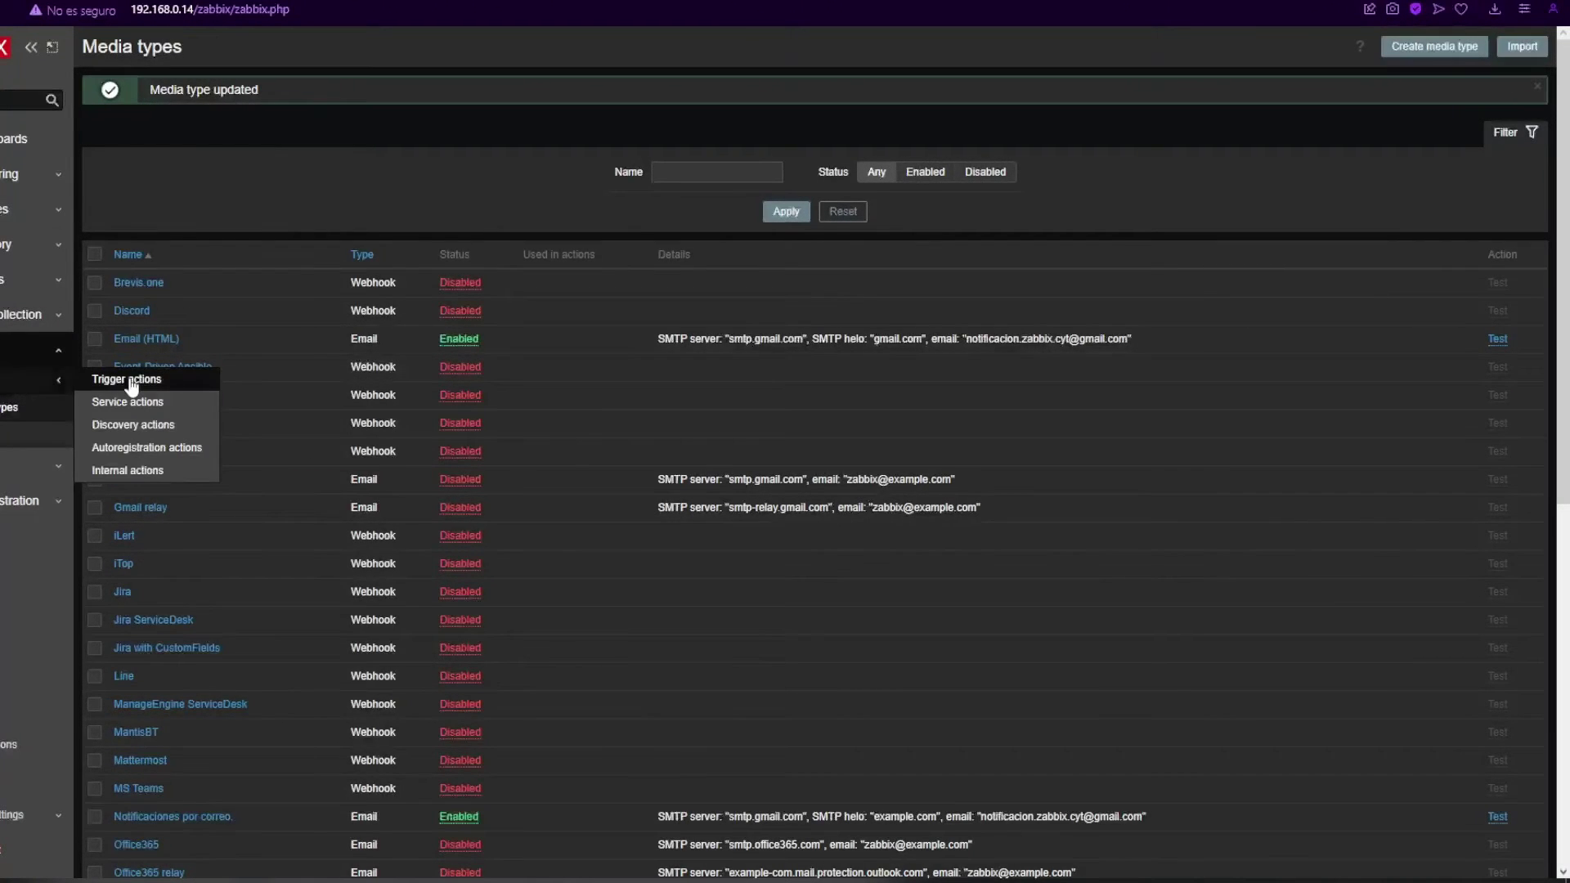
pyautogui.click(131, 381)
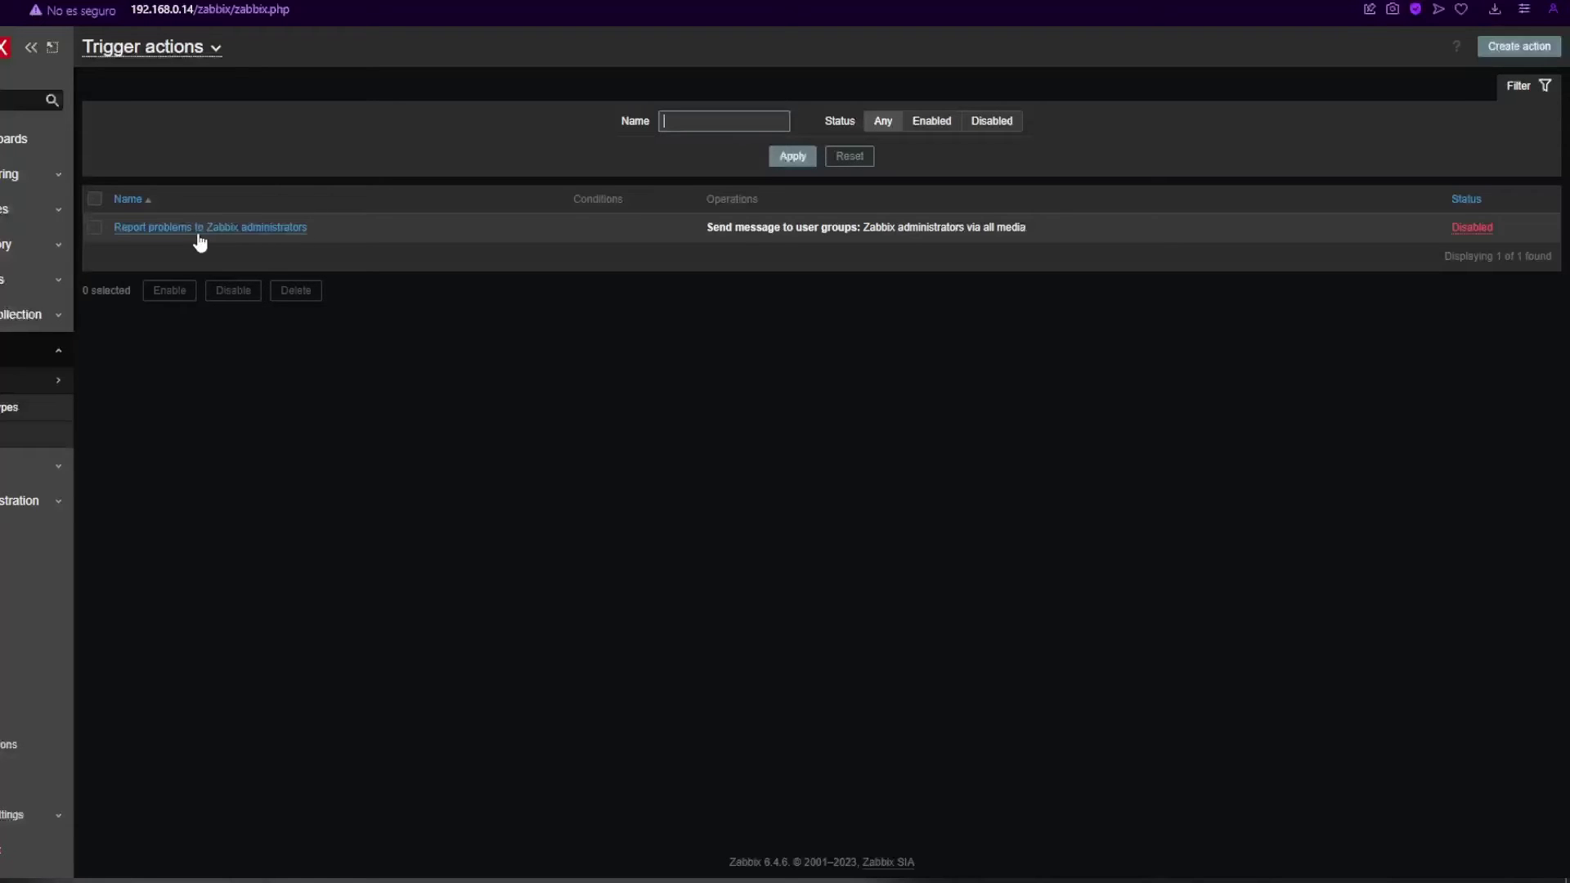
pyautogui.click(1472, 228)
pyautogui.click(817, 102)
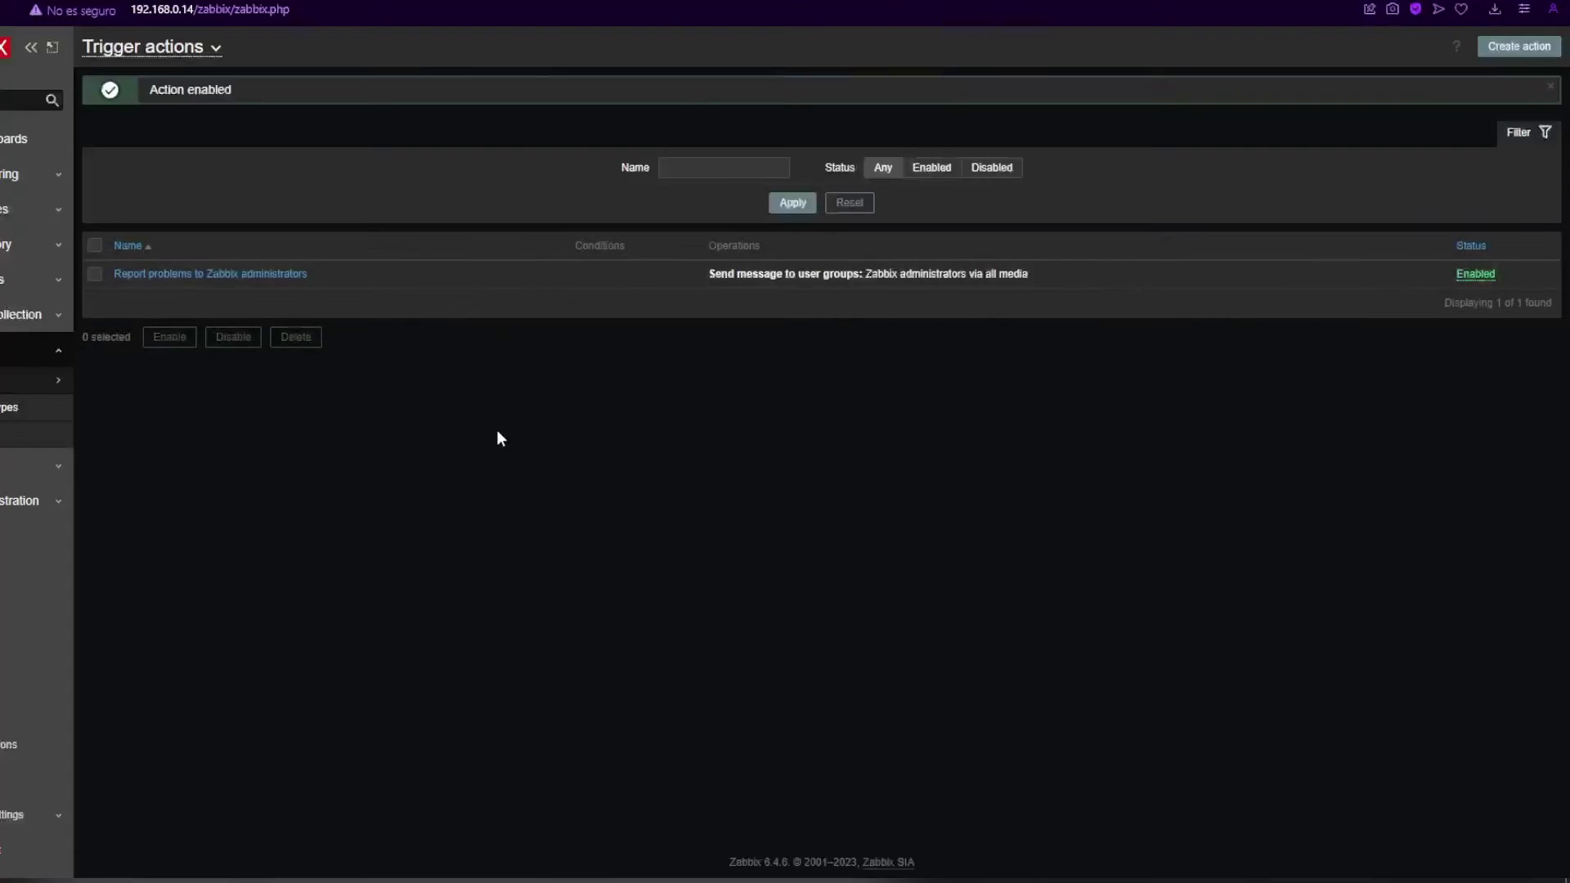
pyautogui.click(230, 274)
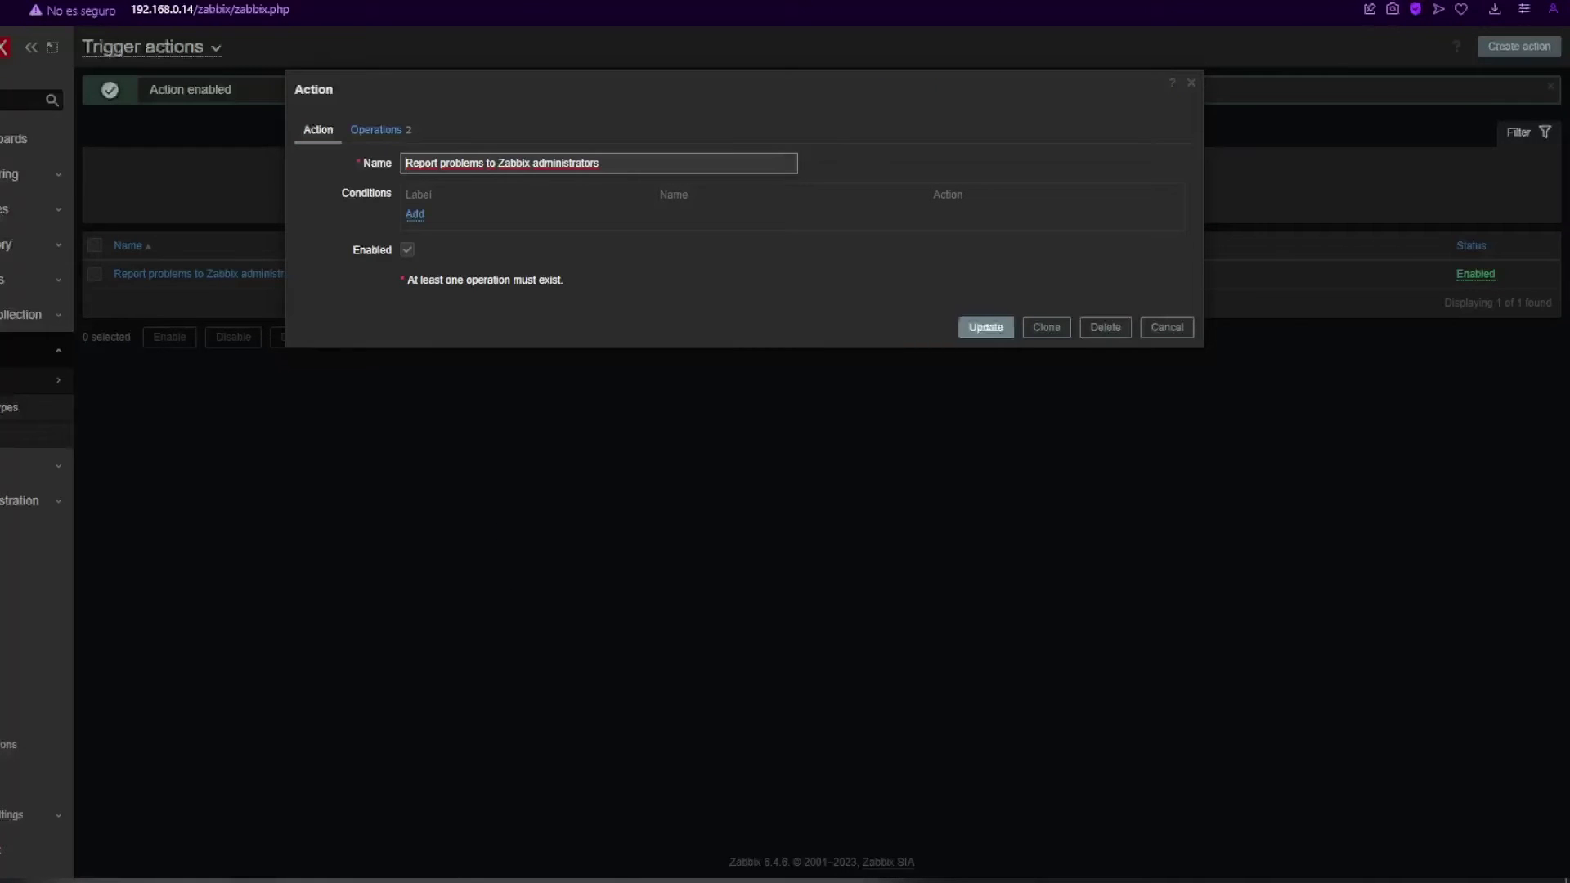
# - Start a new condition: Trigger severity, 'is greater than or equals', Average
pyautogui.click(985, 327)
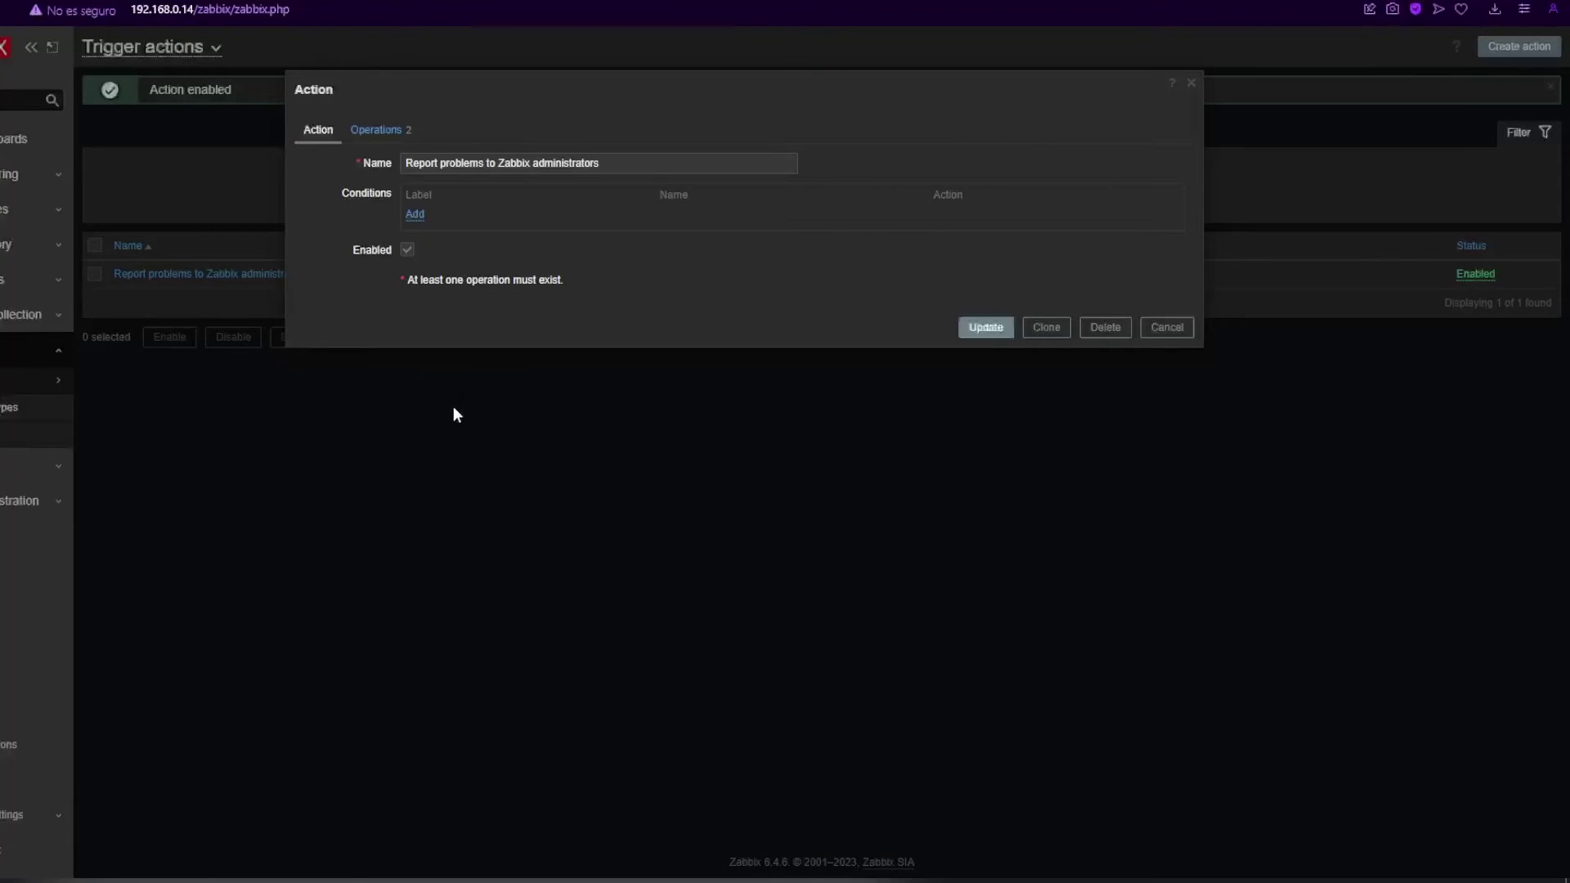
pyautogui.click(415, 215)
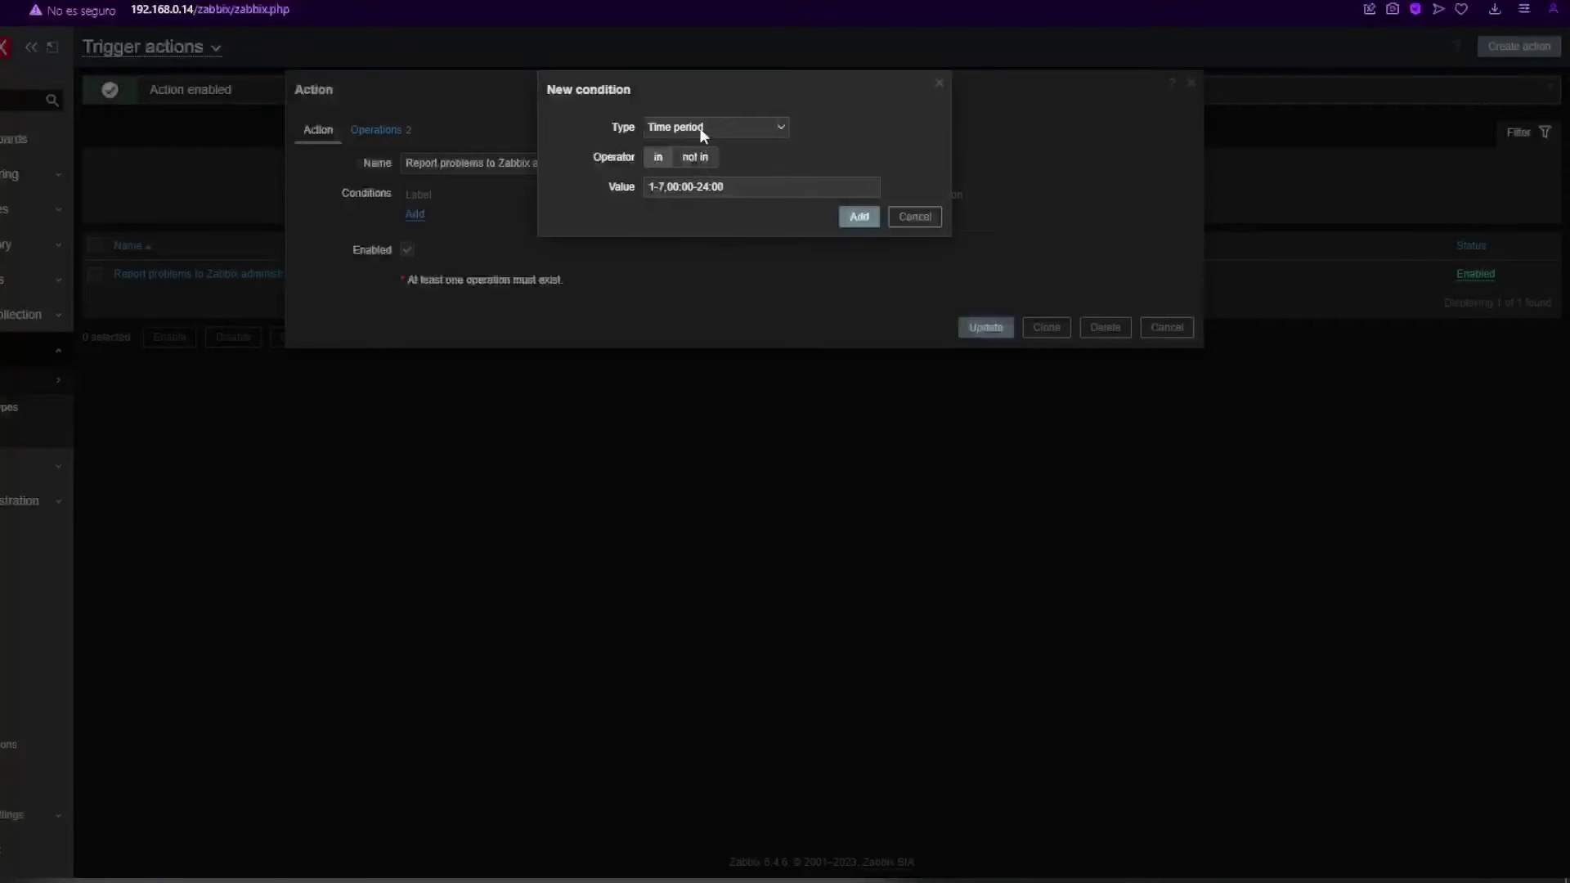
pyautogui.click(700, 124)
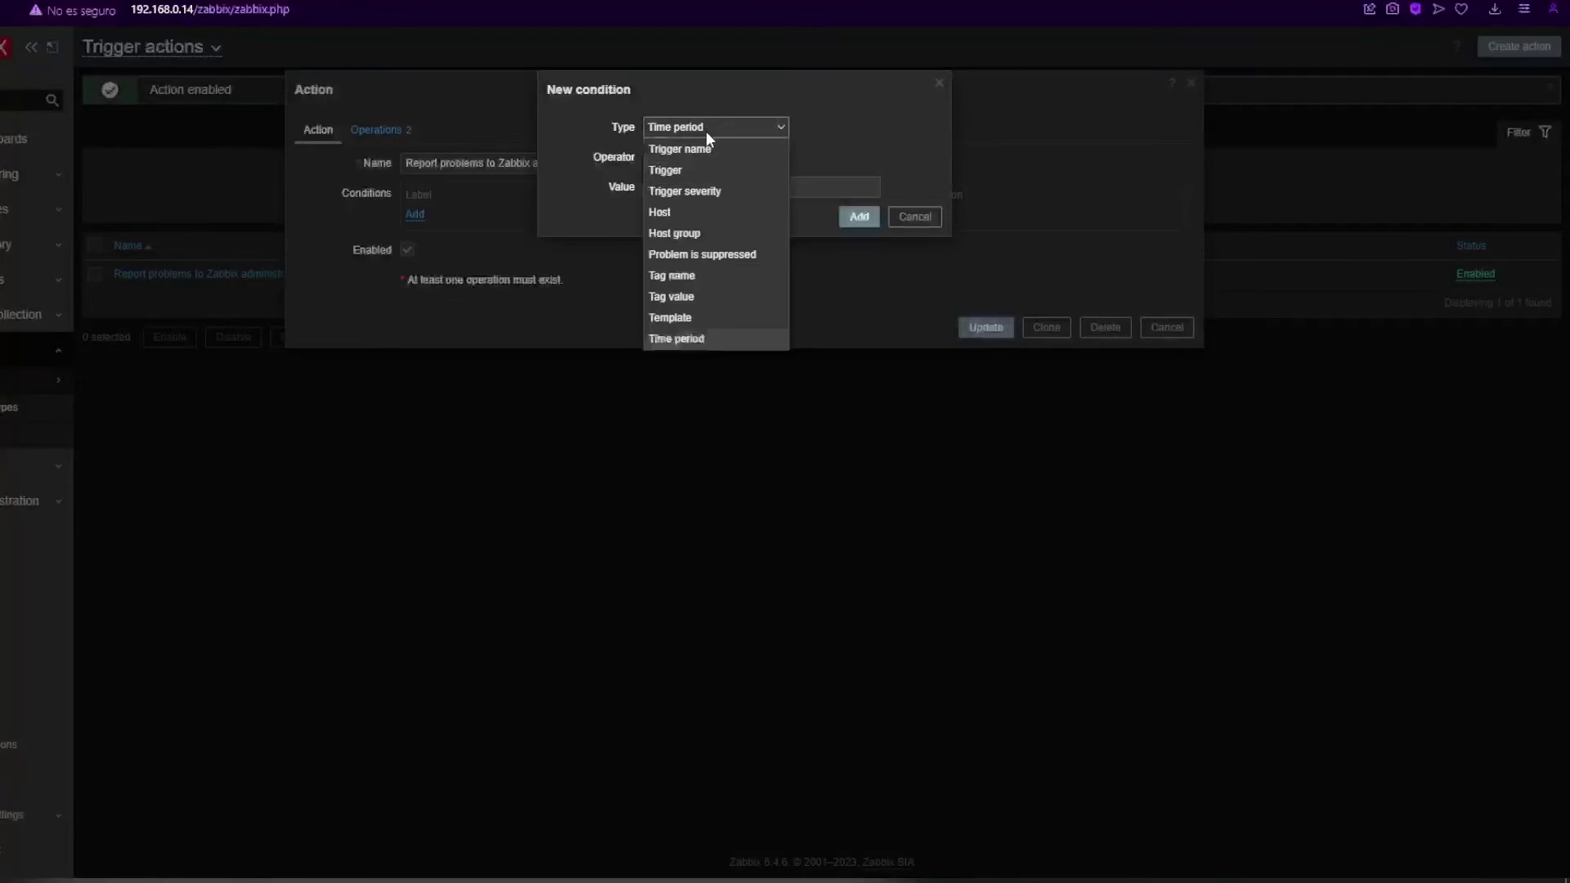
pyautogui.click(702, 191)
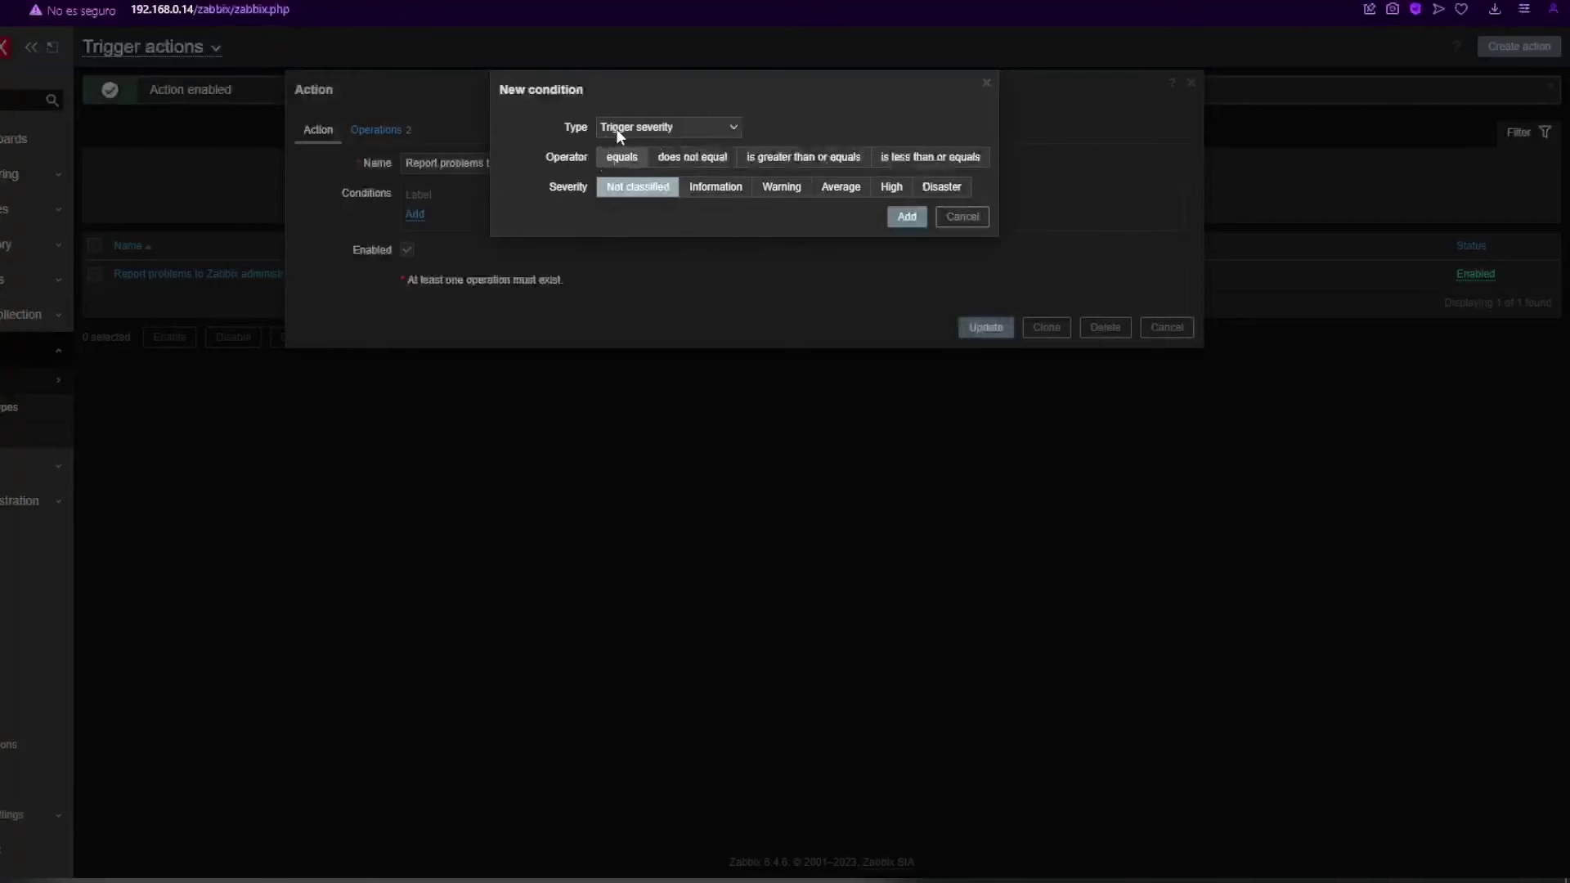
pyautogui.click(804, 166)
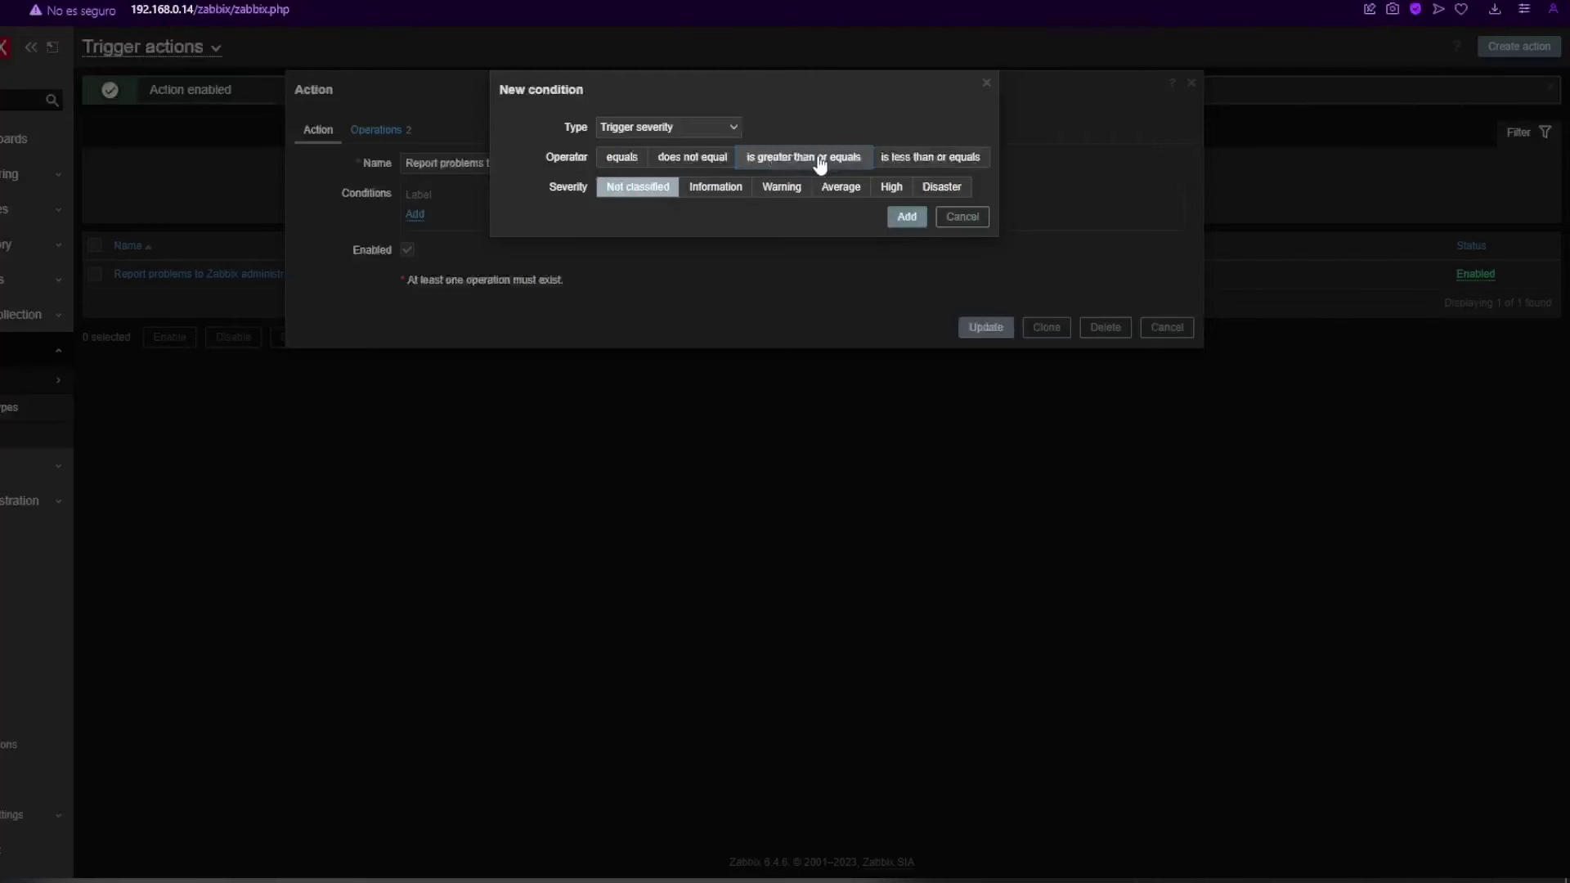
pyautogui.click(840, 190)
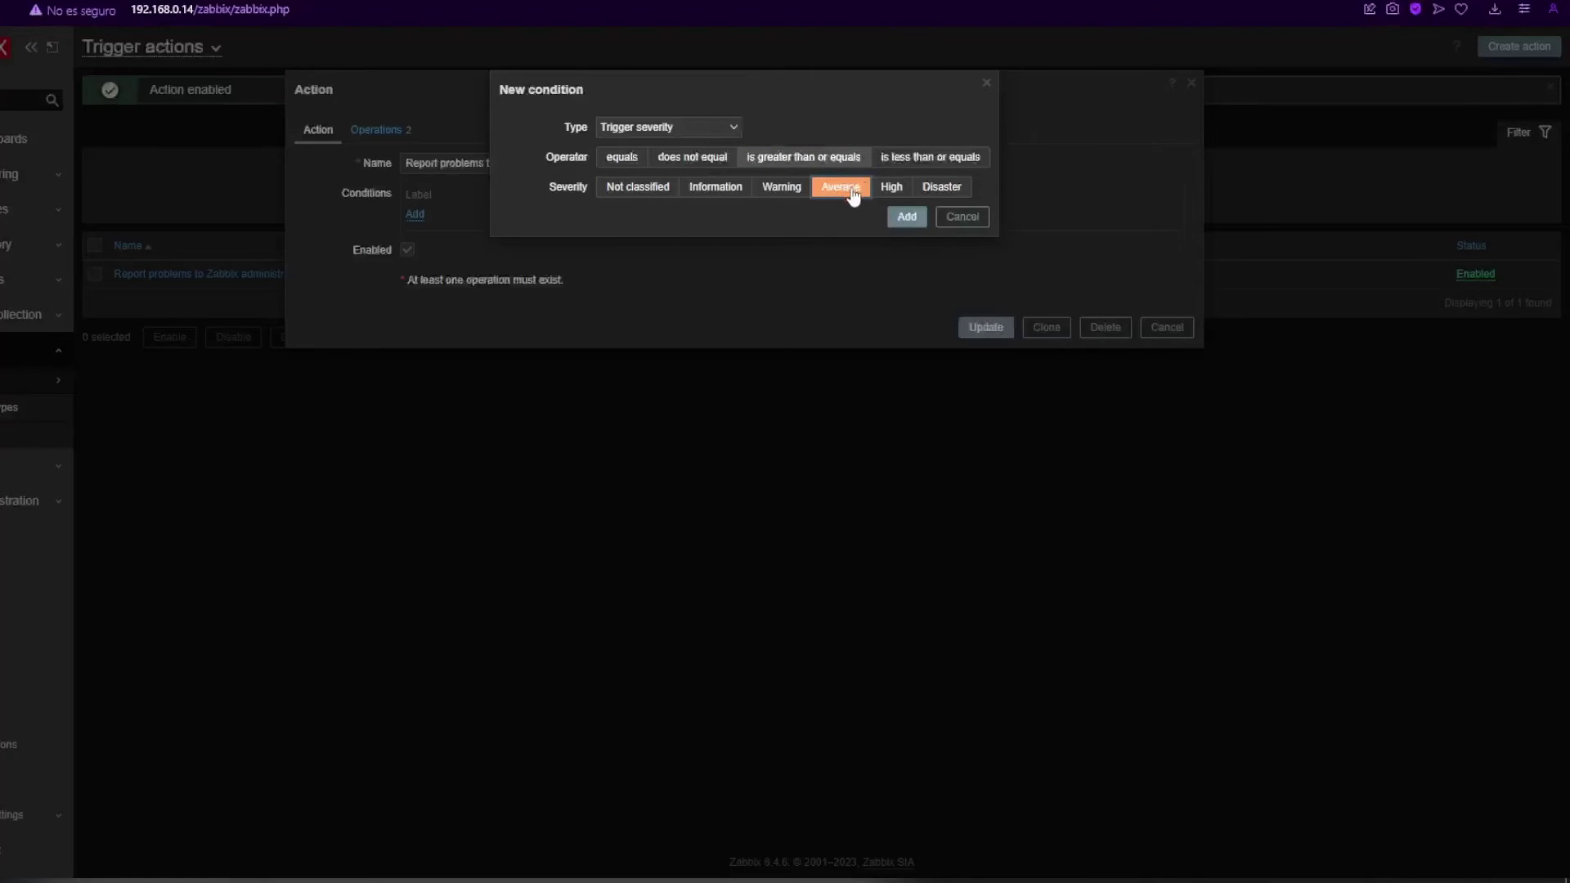
# - Compare High, Disaster and Warning, then settle on Average and add condition A
pyautogui.click(894, 189)
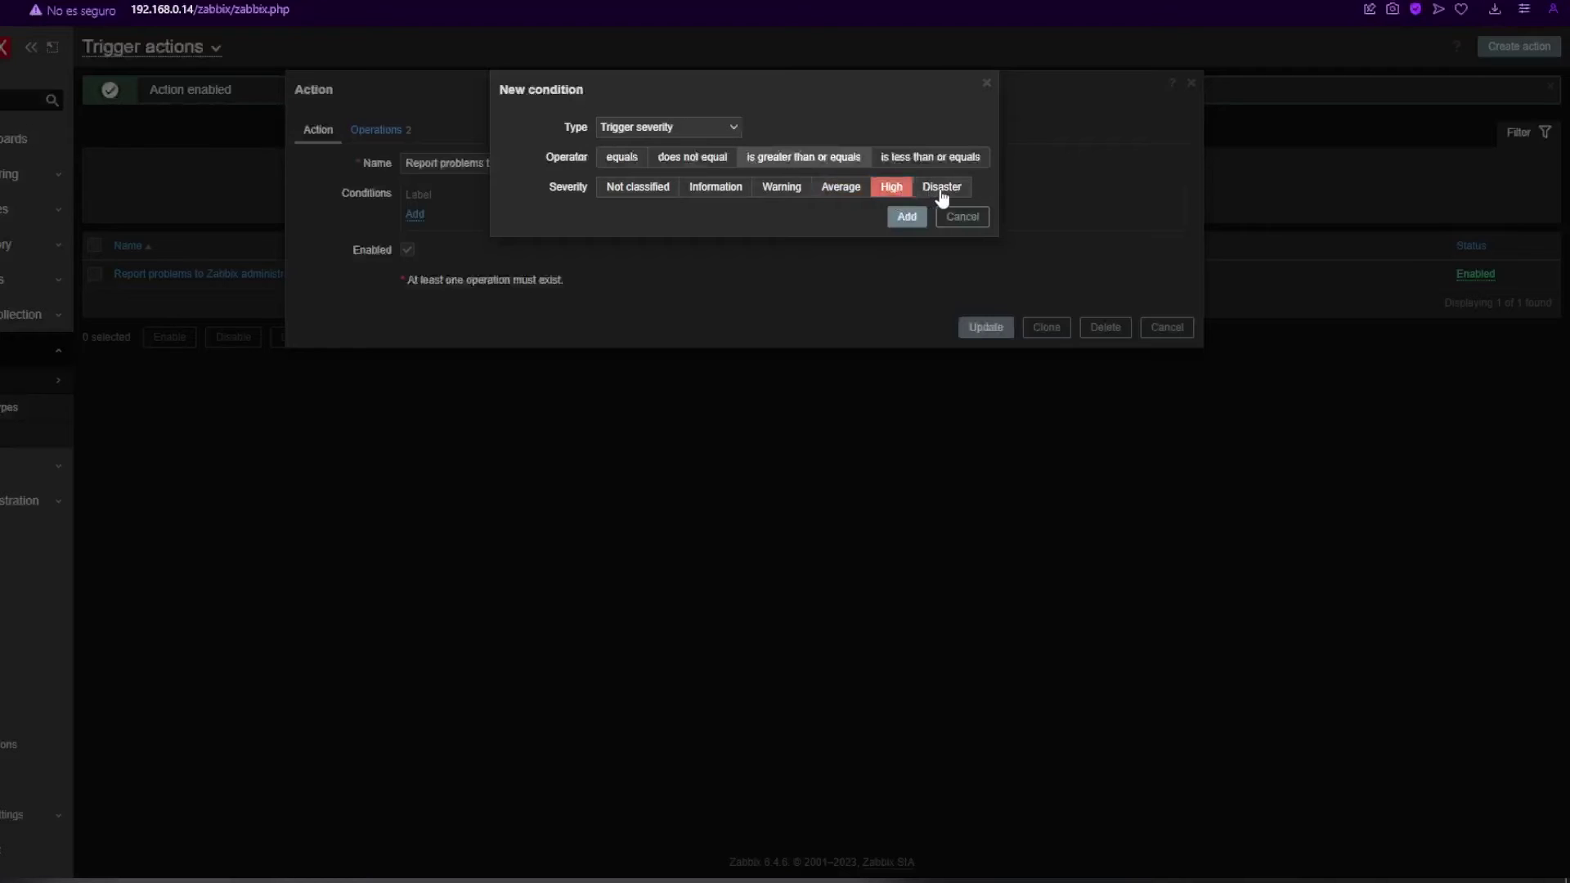
pyautogui.click(942, 191)
pyautogui.click(896, 193)
pyautogui.click(832, 193)
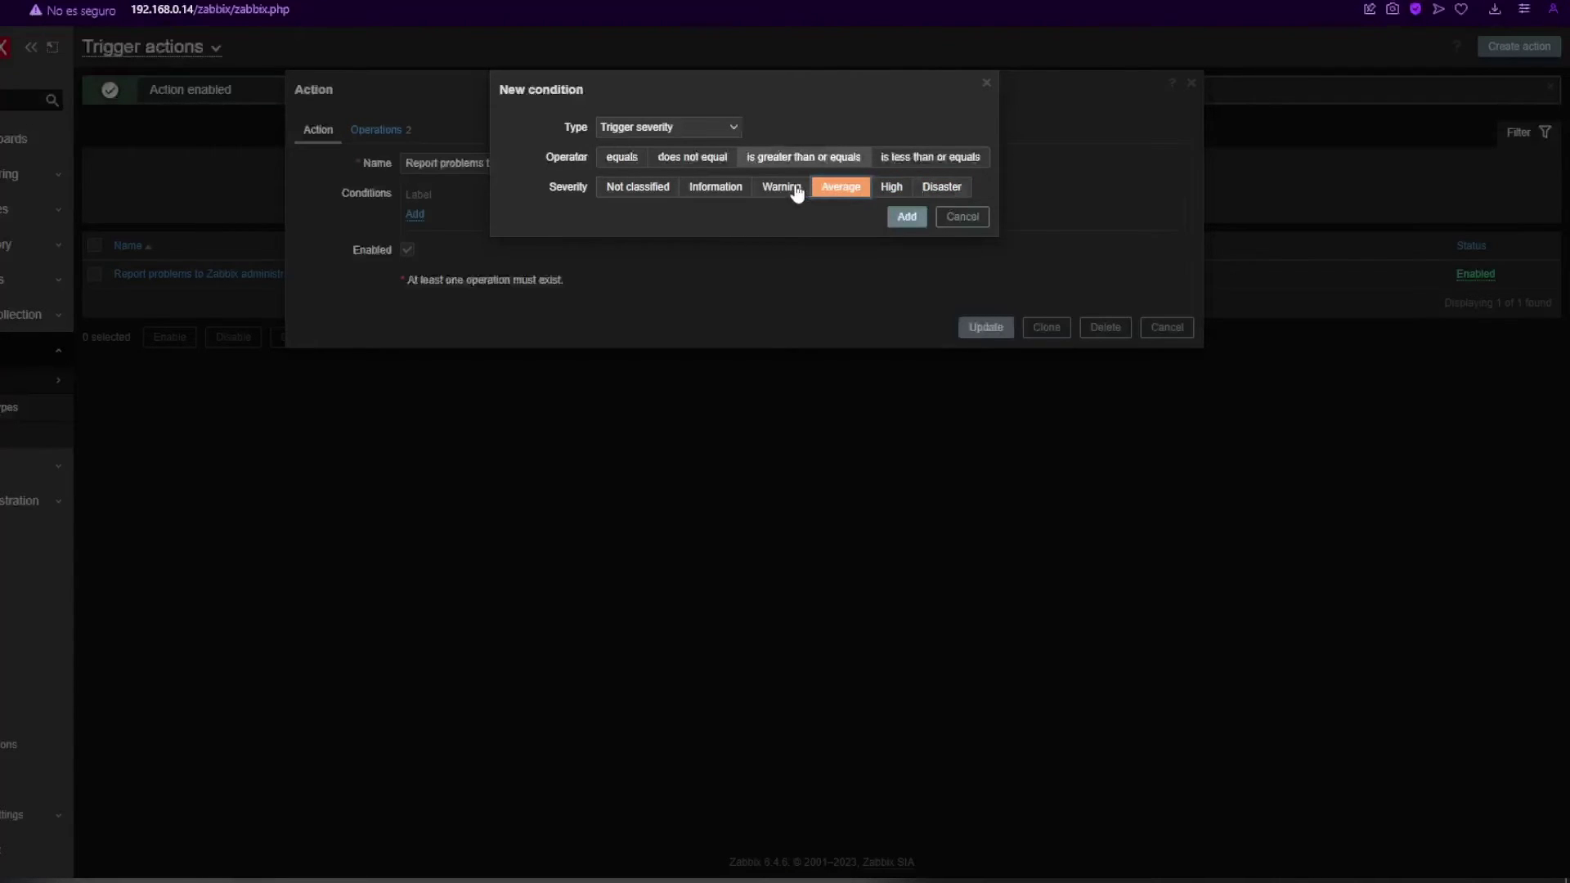
pyautogui.click(788, 194)
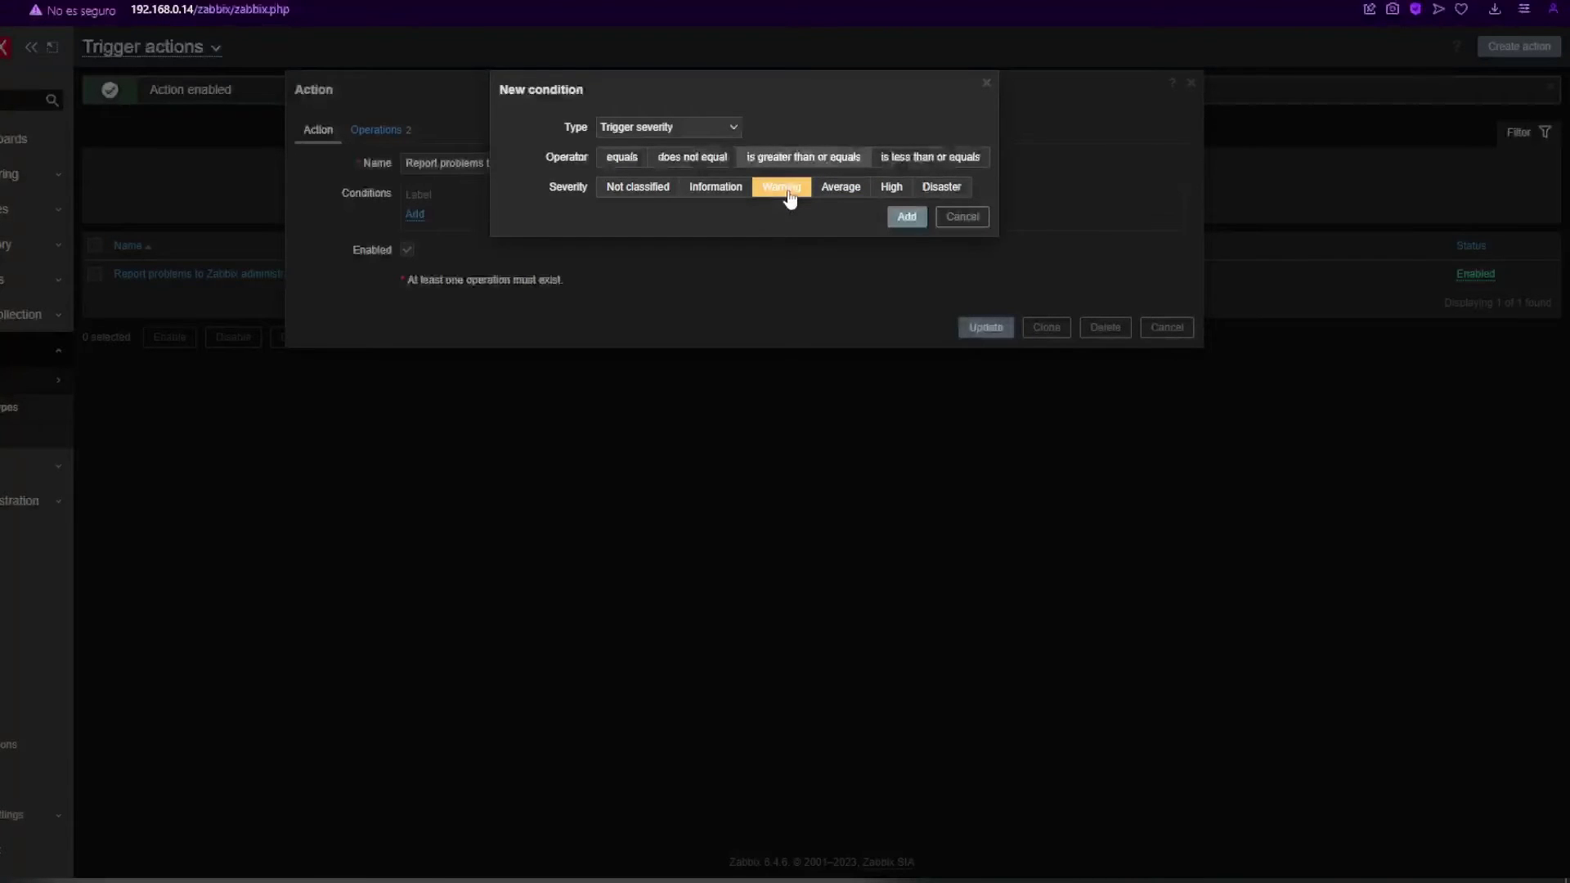
pyautogui.click(844, 196)
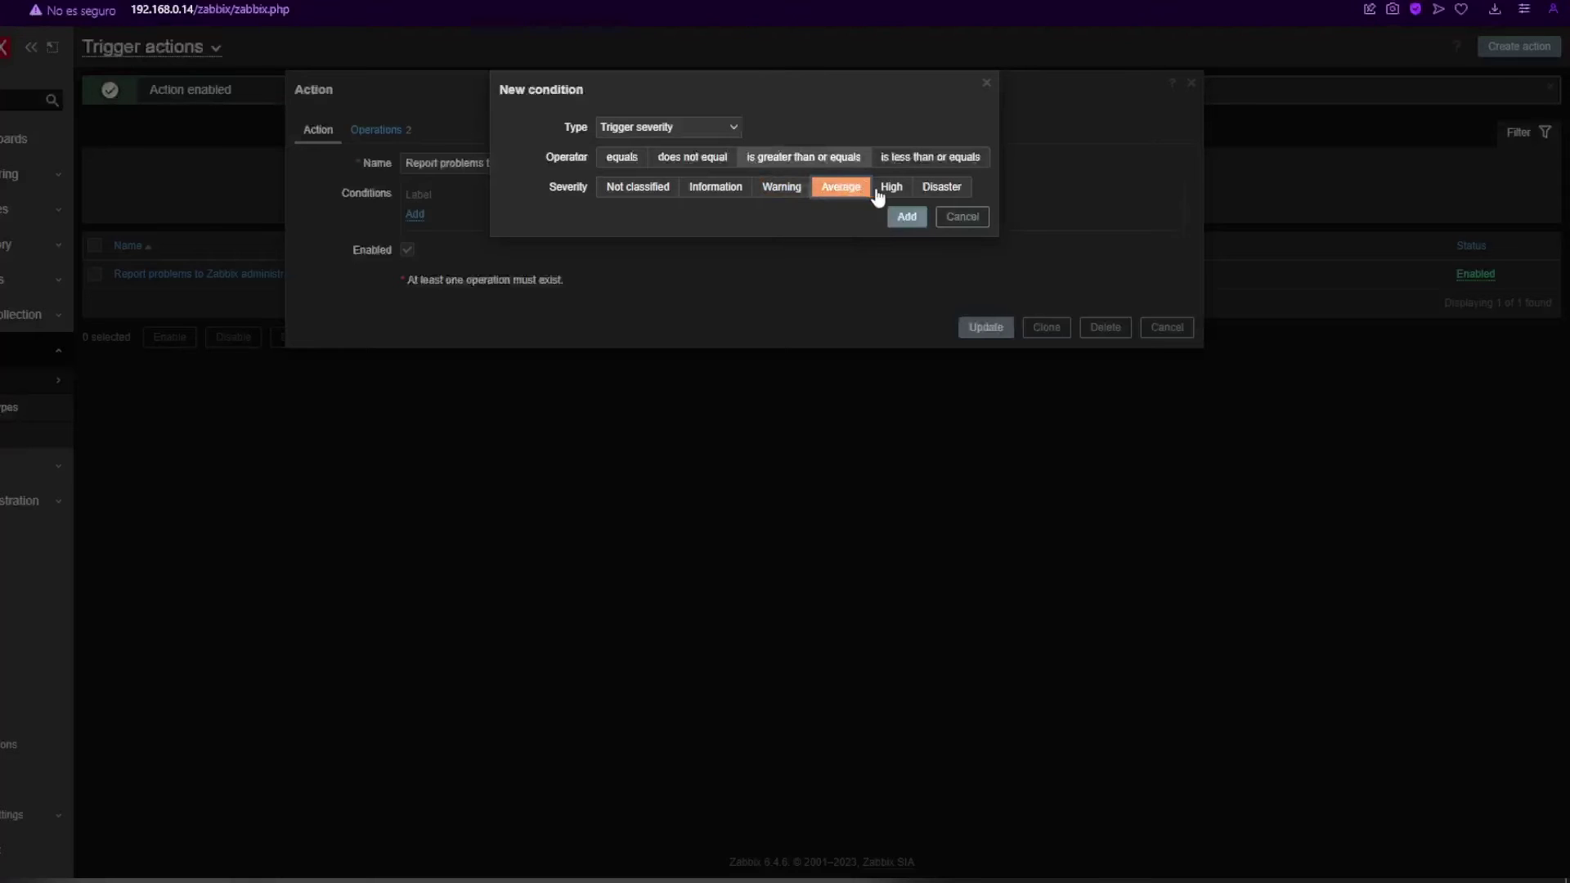
pyautogui.click(907, 217)
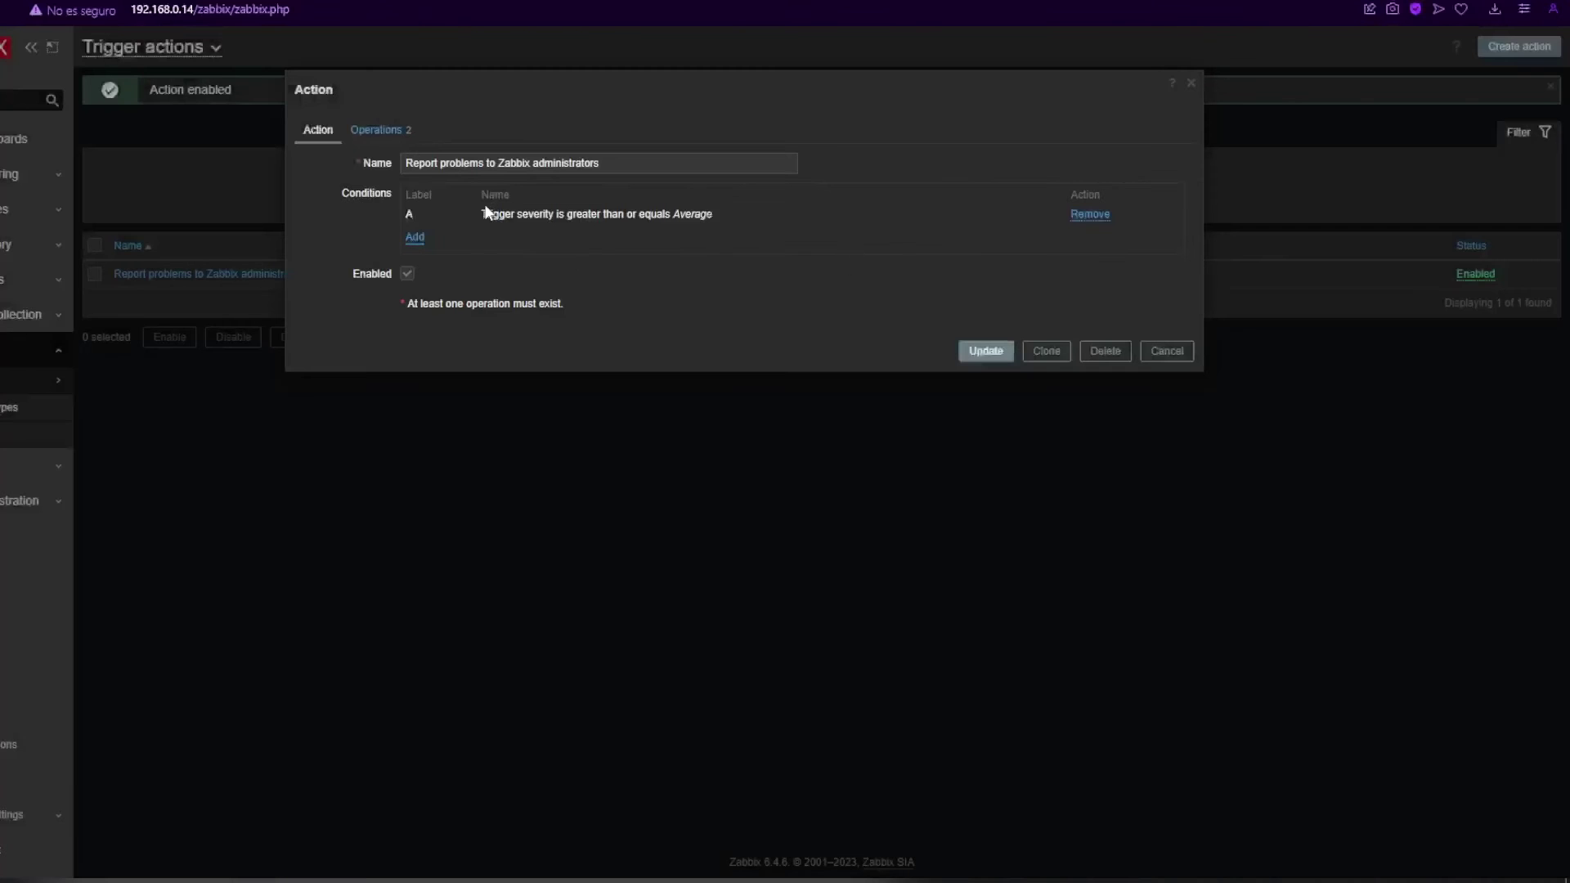
# - Highlight the new severity condition and discard an extra condition draft
pyautogui.moveTo(485, 215); pyautogui.dragTo(716, 217)
pyautogui.click(586, 237)
pyautogui.click(414, 238)
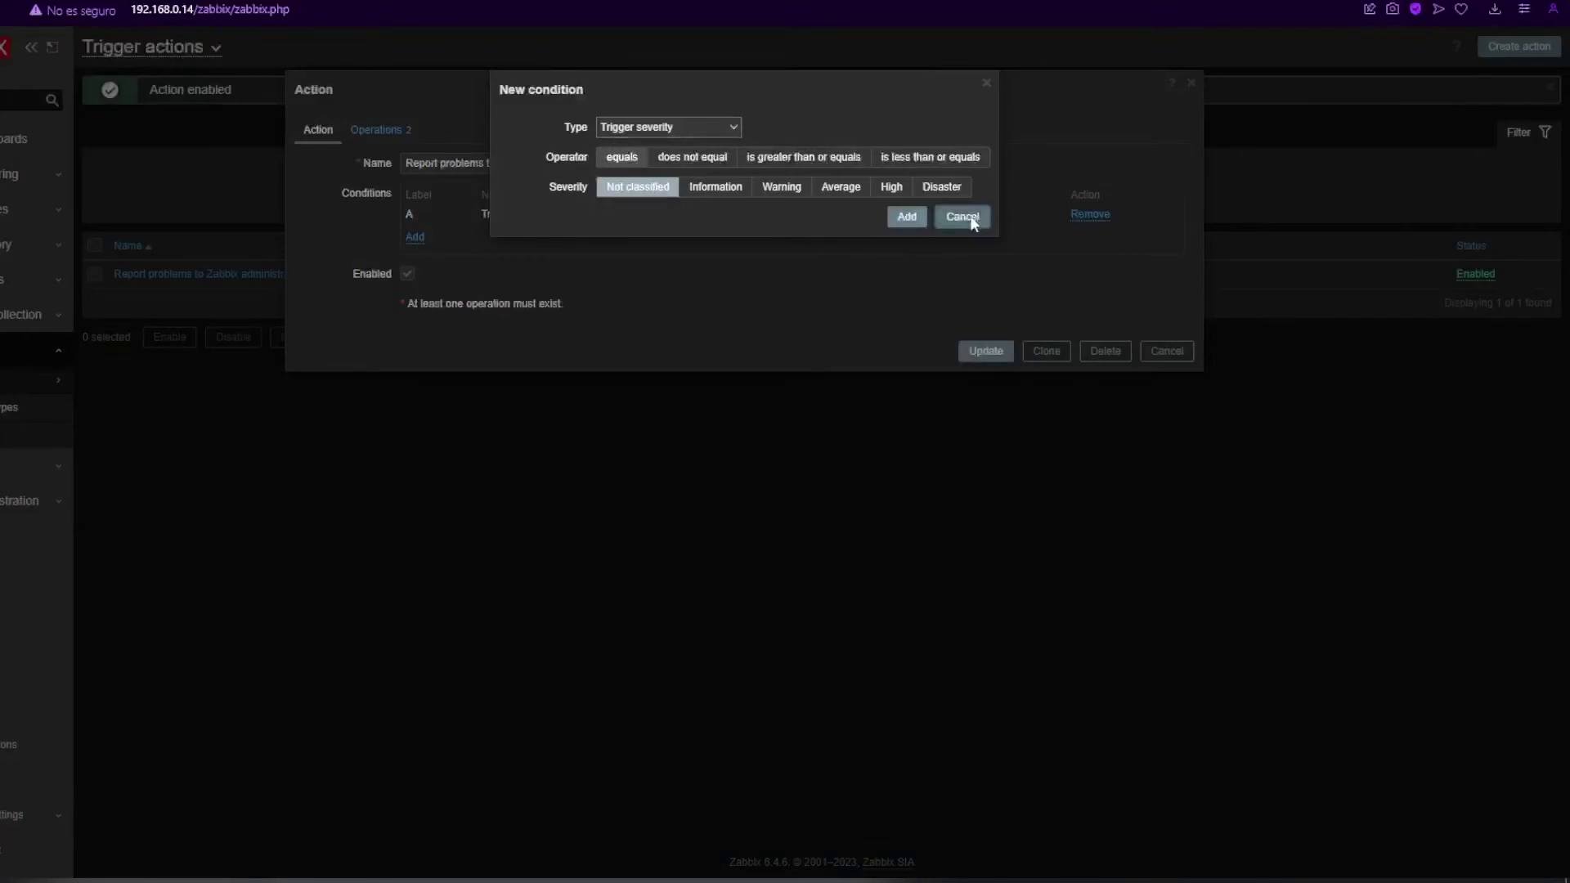
pyautogui.click(965, 217)
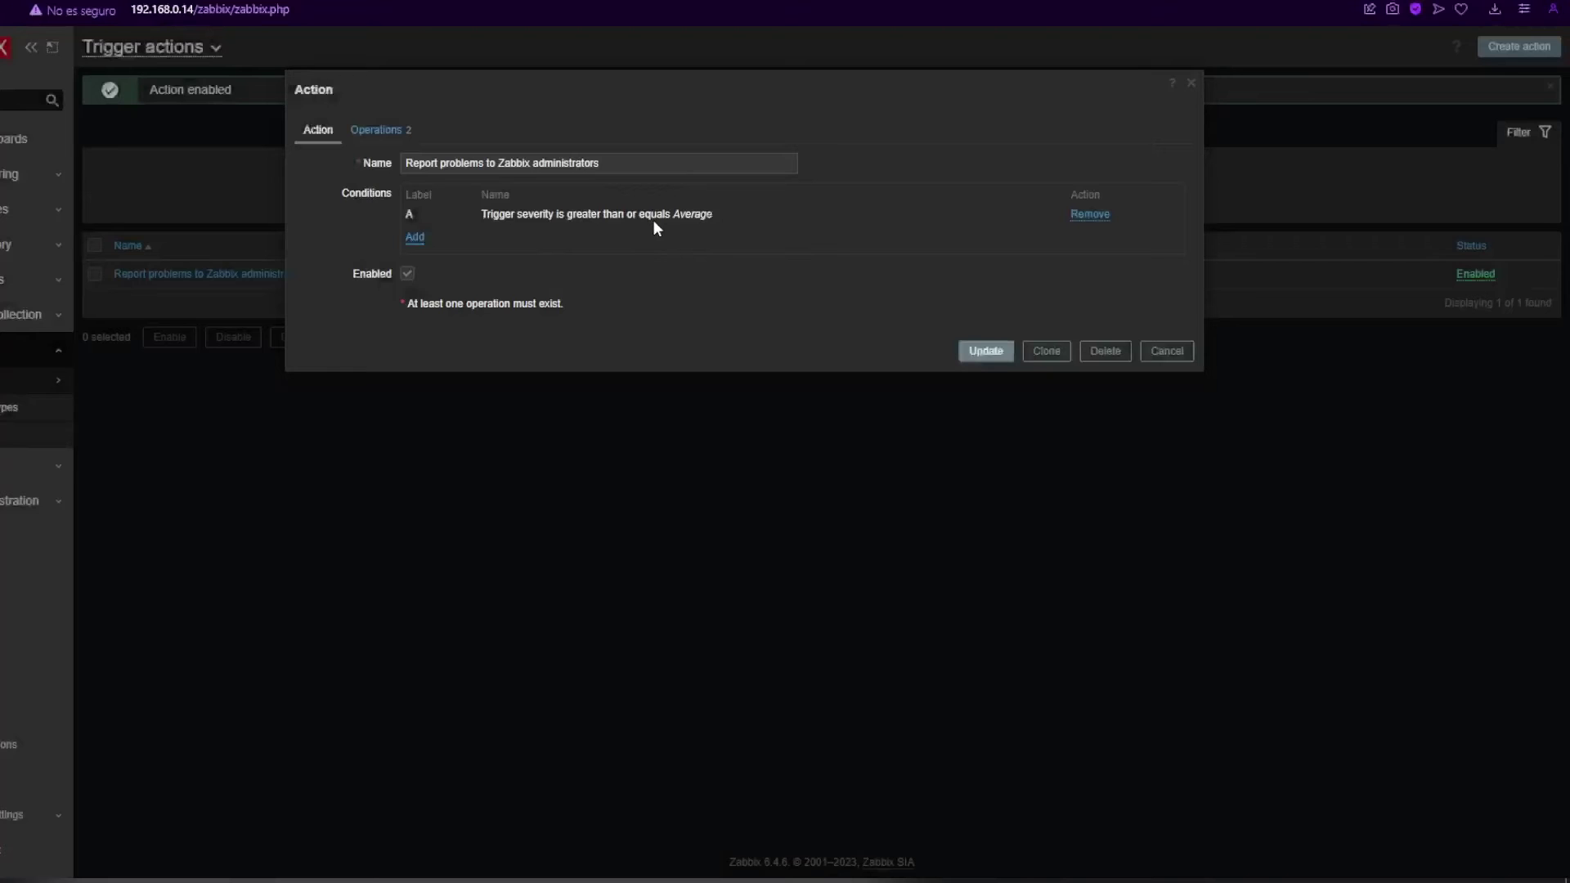
# - On the Operations tab, highlight the existing operation's details sending to all media
pyautogui.click(378, 133)
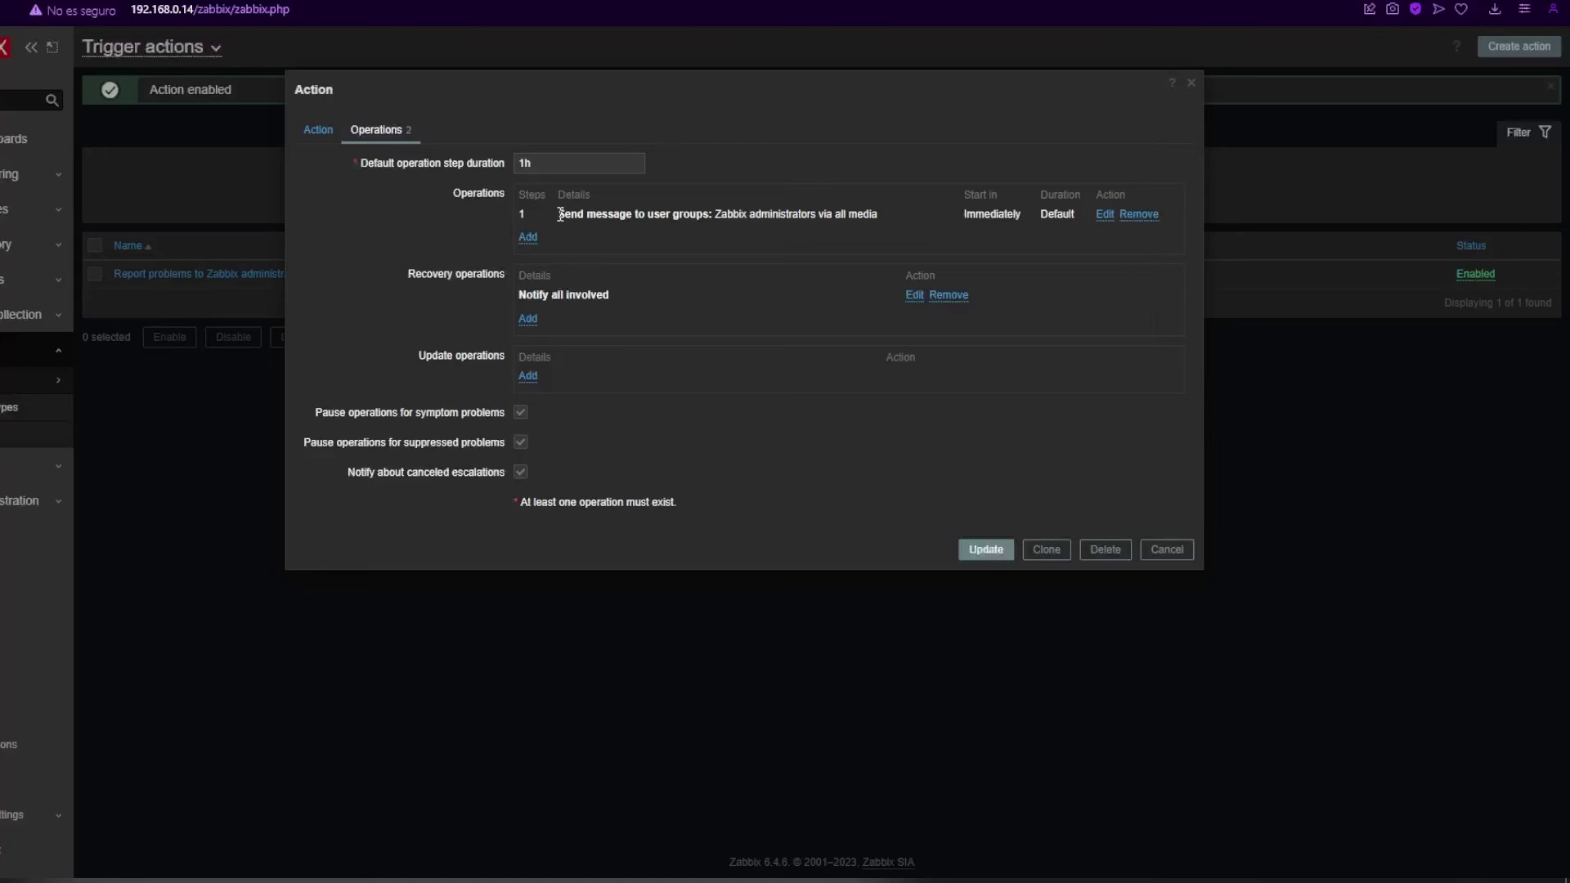
pyautogui.moveTo(558, 213); pyautogui.dragTo(884, 219)
pyautogui.click(480, 198)
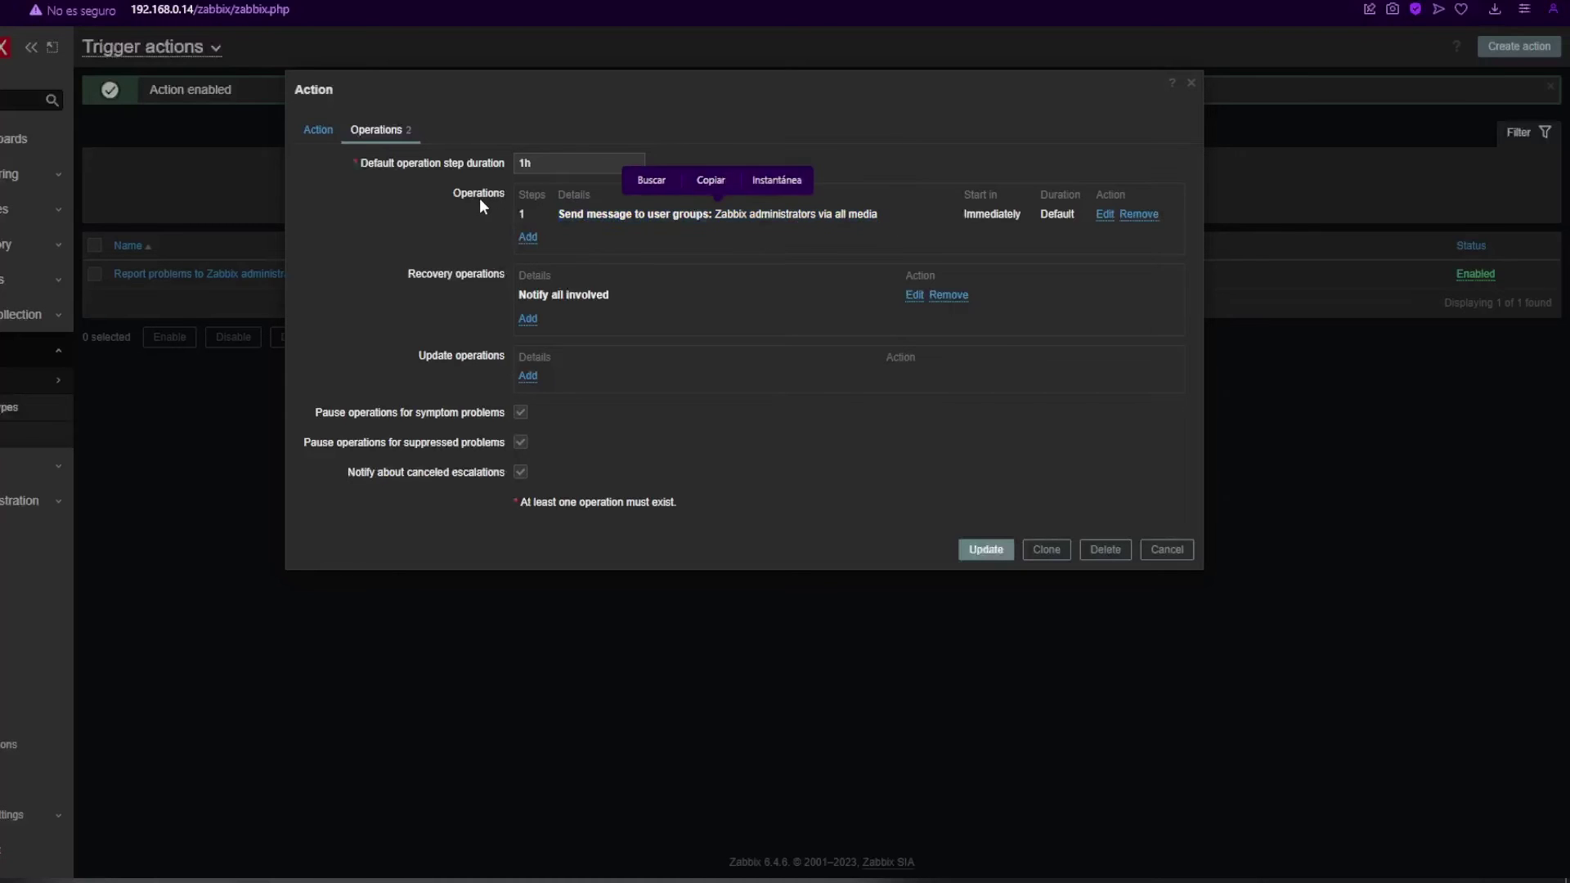
pyautogui.moveTo(562, 216); pyautogui.dragTo(885, 215)
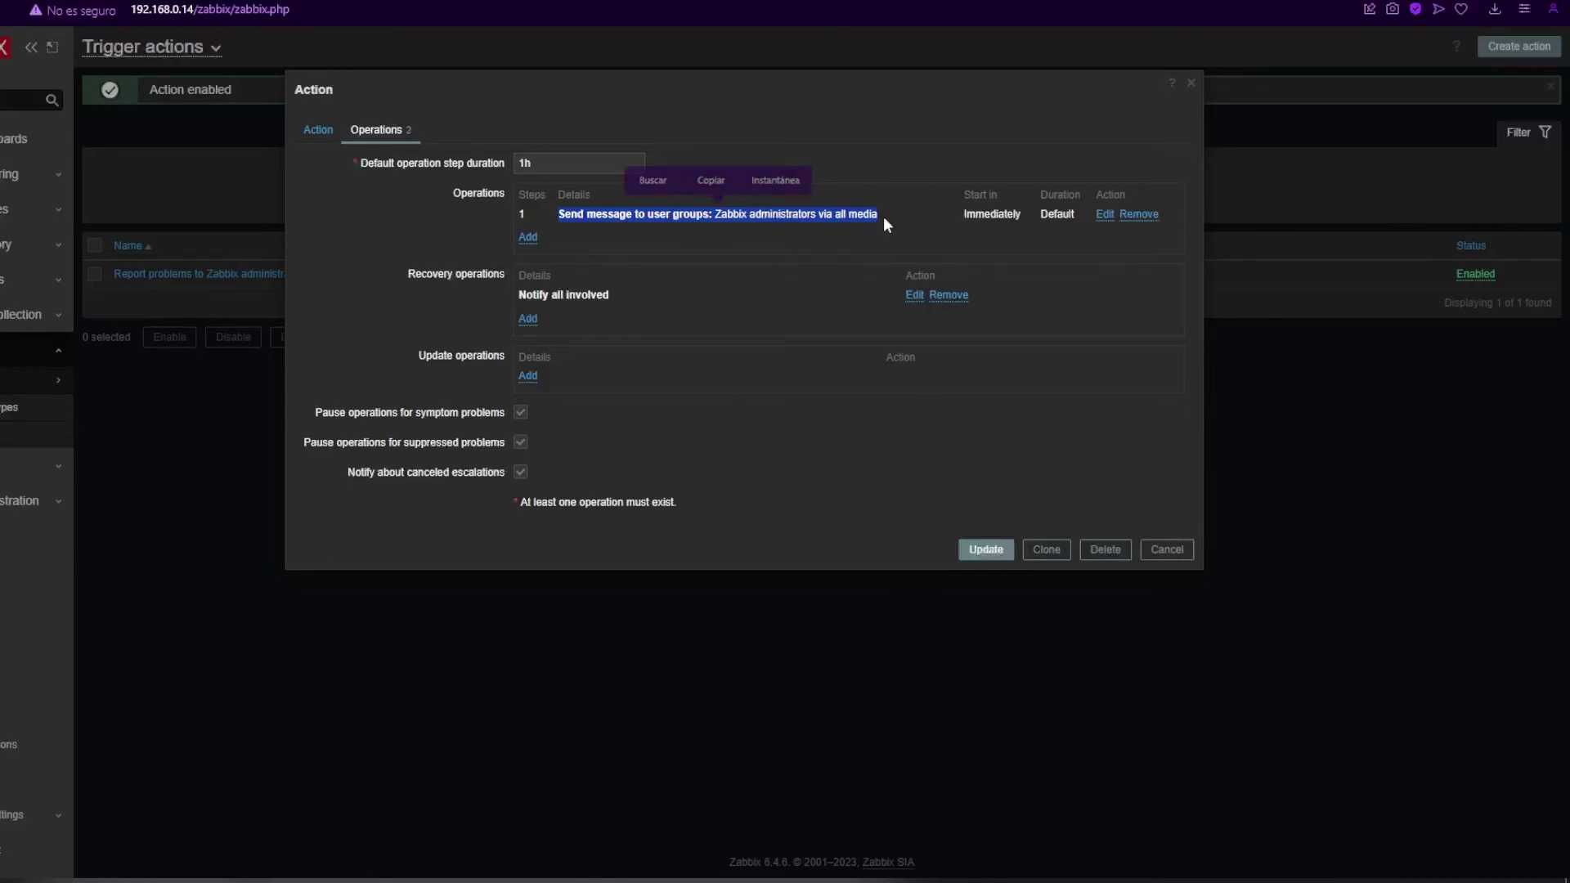
pyautogui.doubleClick(869, 214)
pyautogui.click(890, 220)
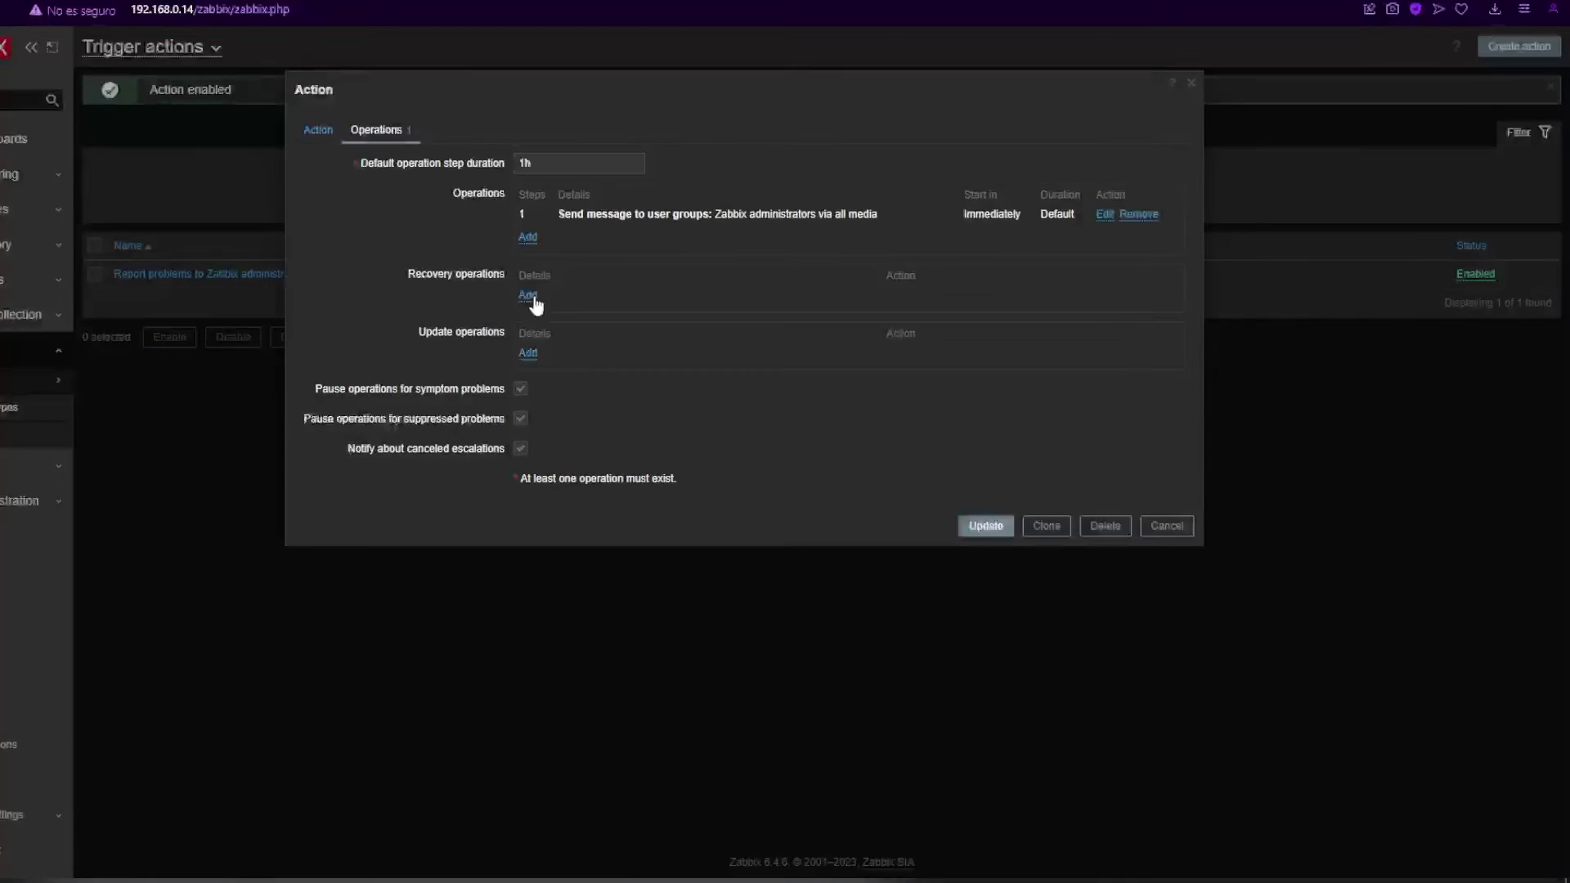
# - Add a recovery operation sending a message to user Admin via Email (HTML) only
pyautogui.click(530, 297)
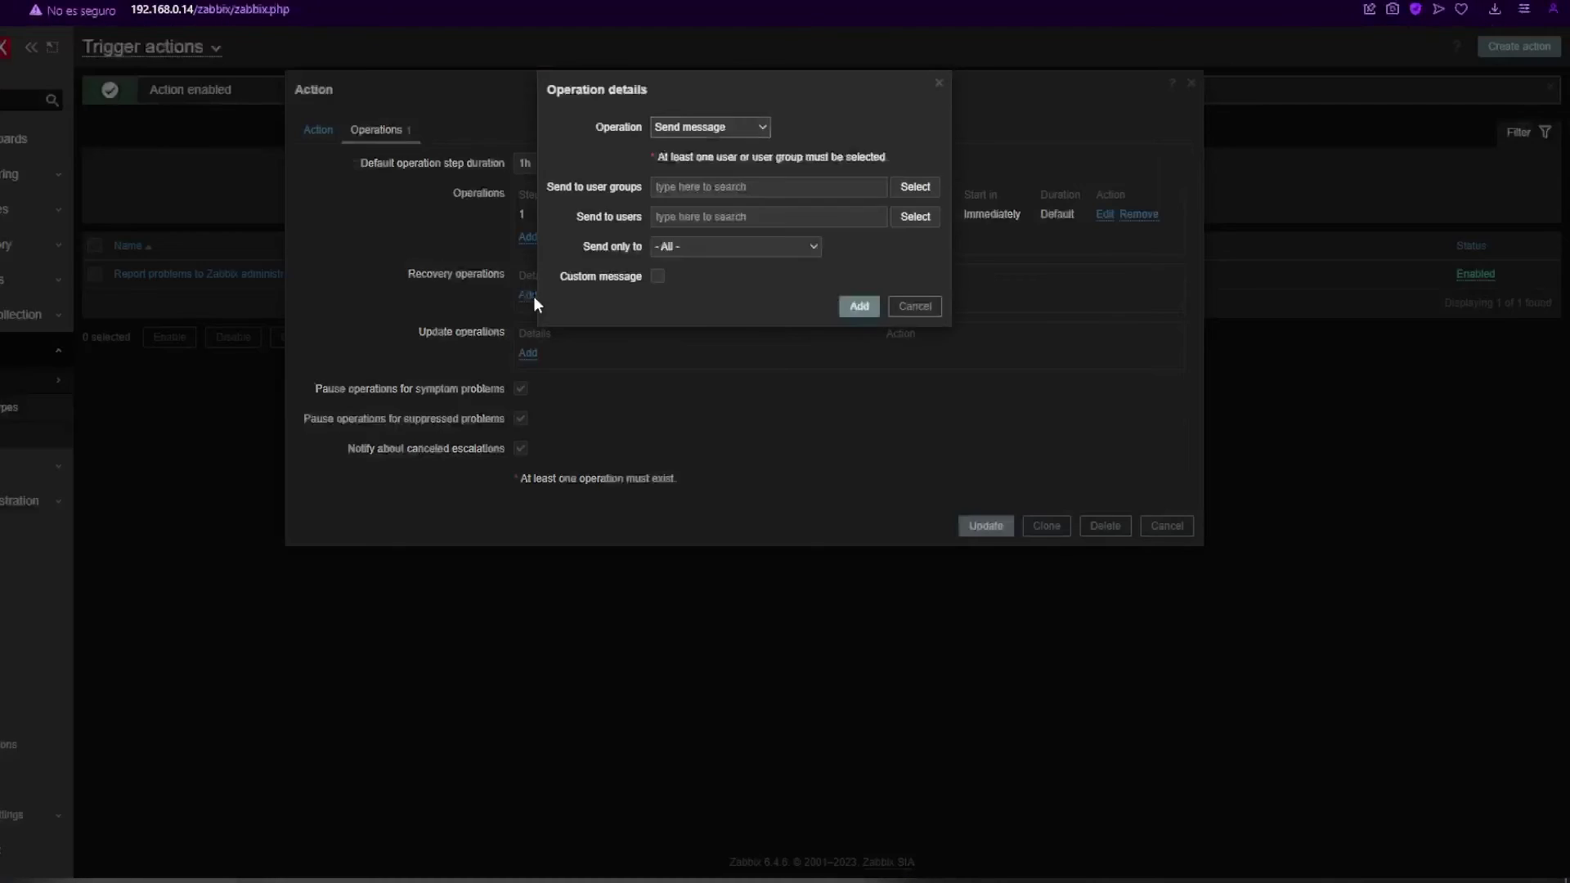
pyautogui.click(708, 126)
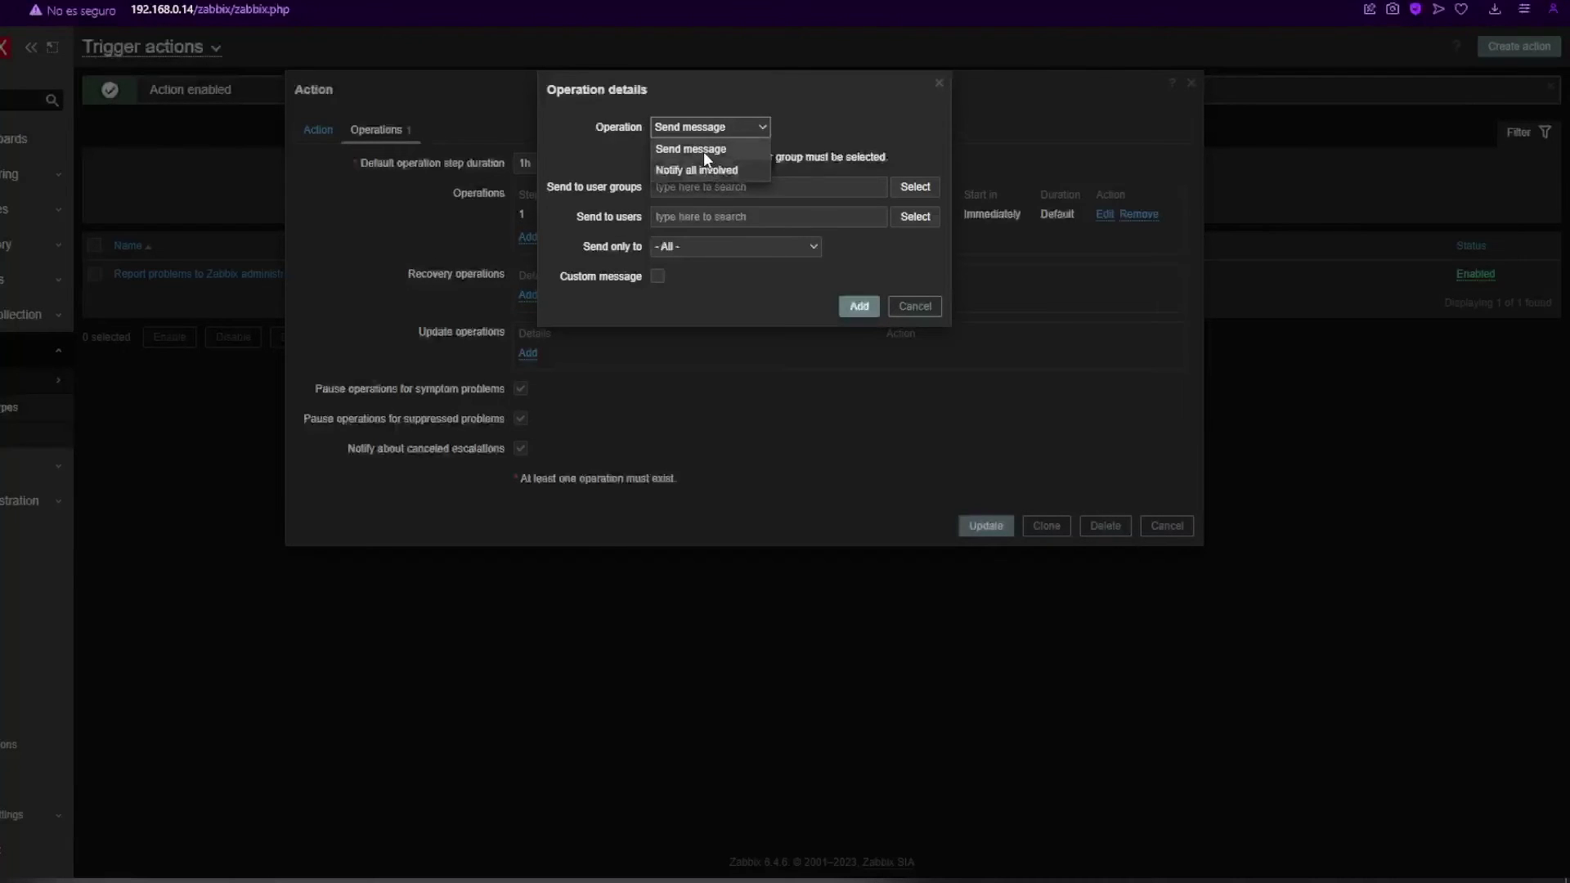
pyautogui.click(703, 151)
pyautogui.click(915, 216)
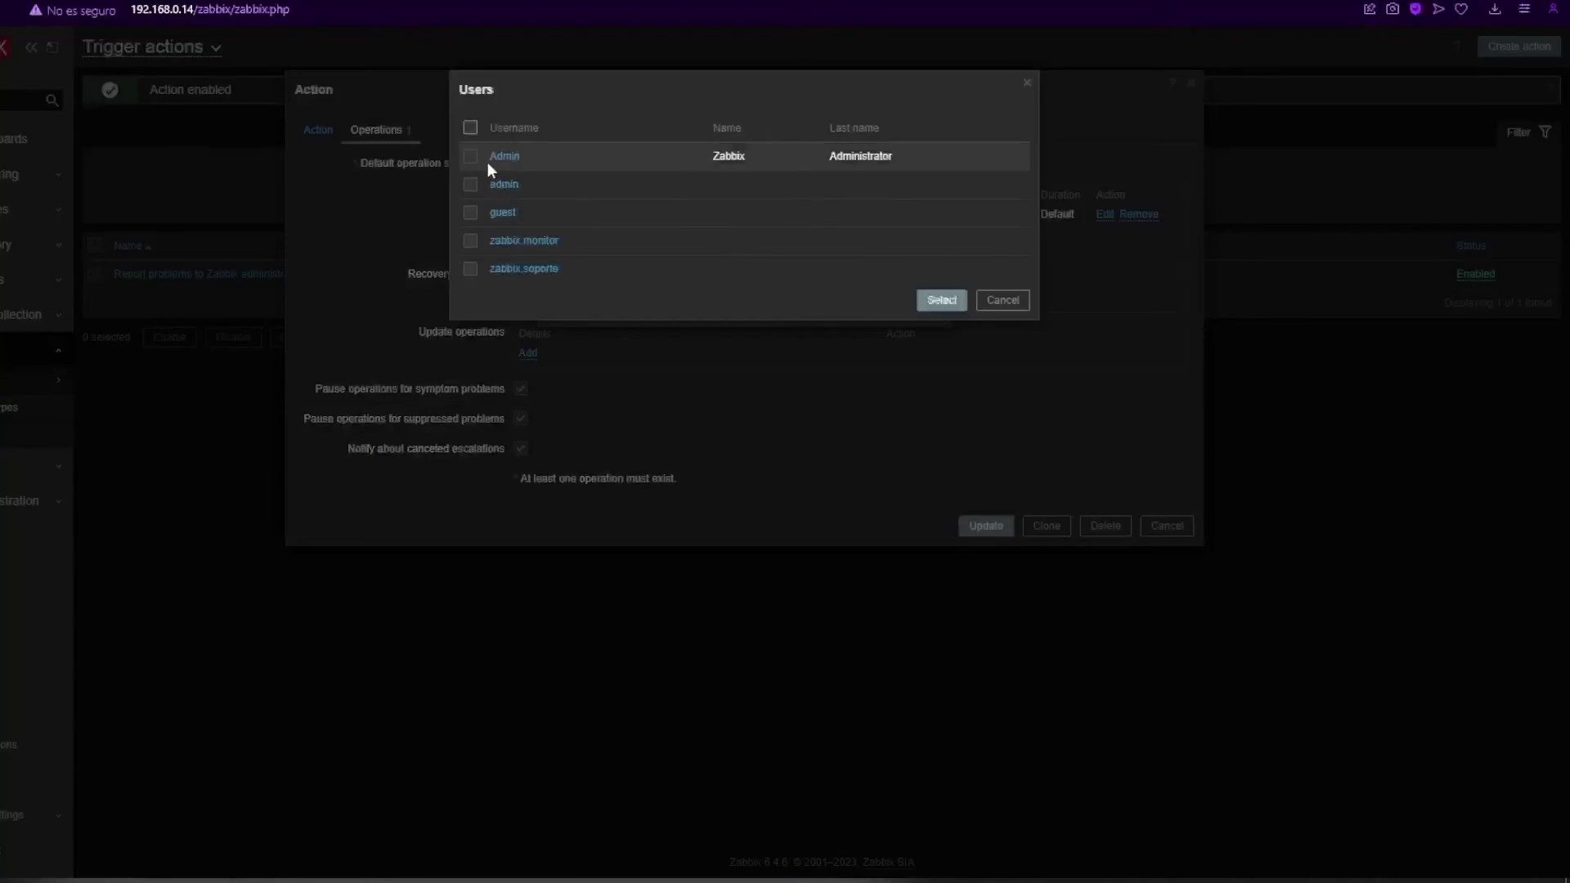
pyautogui.click(470, 155)
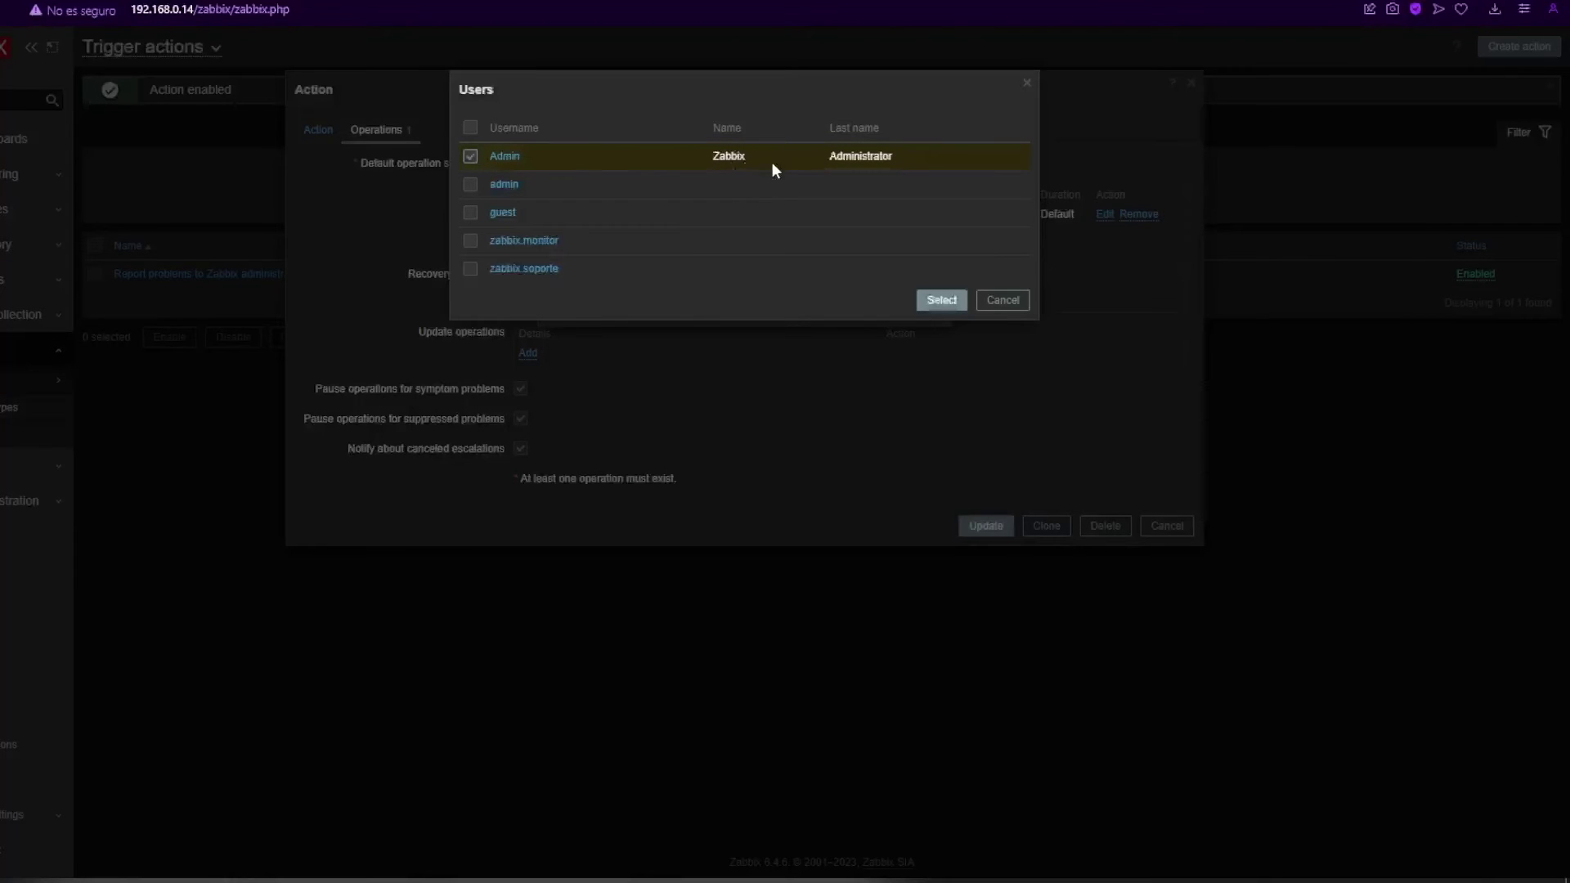
pyautogui.click(942, 302)
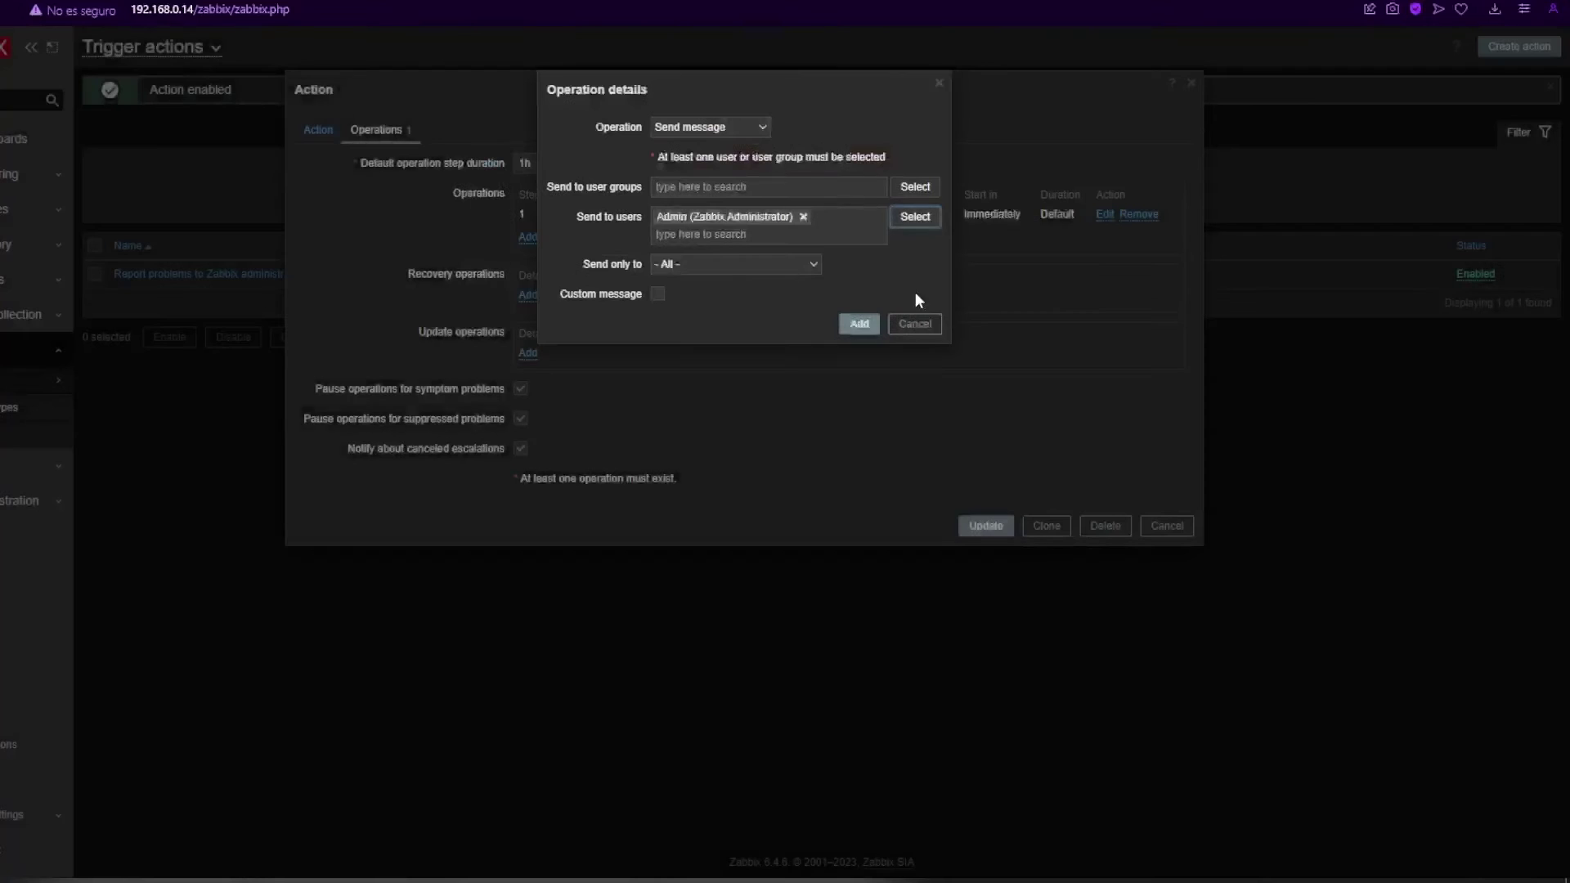
pyautogui.click(710, 263)
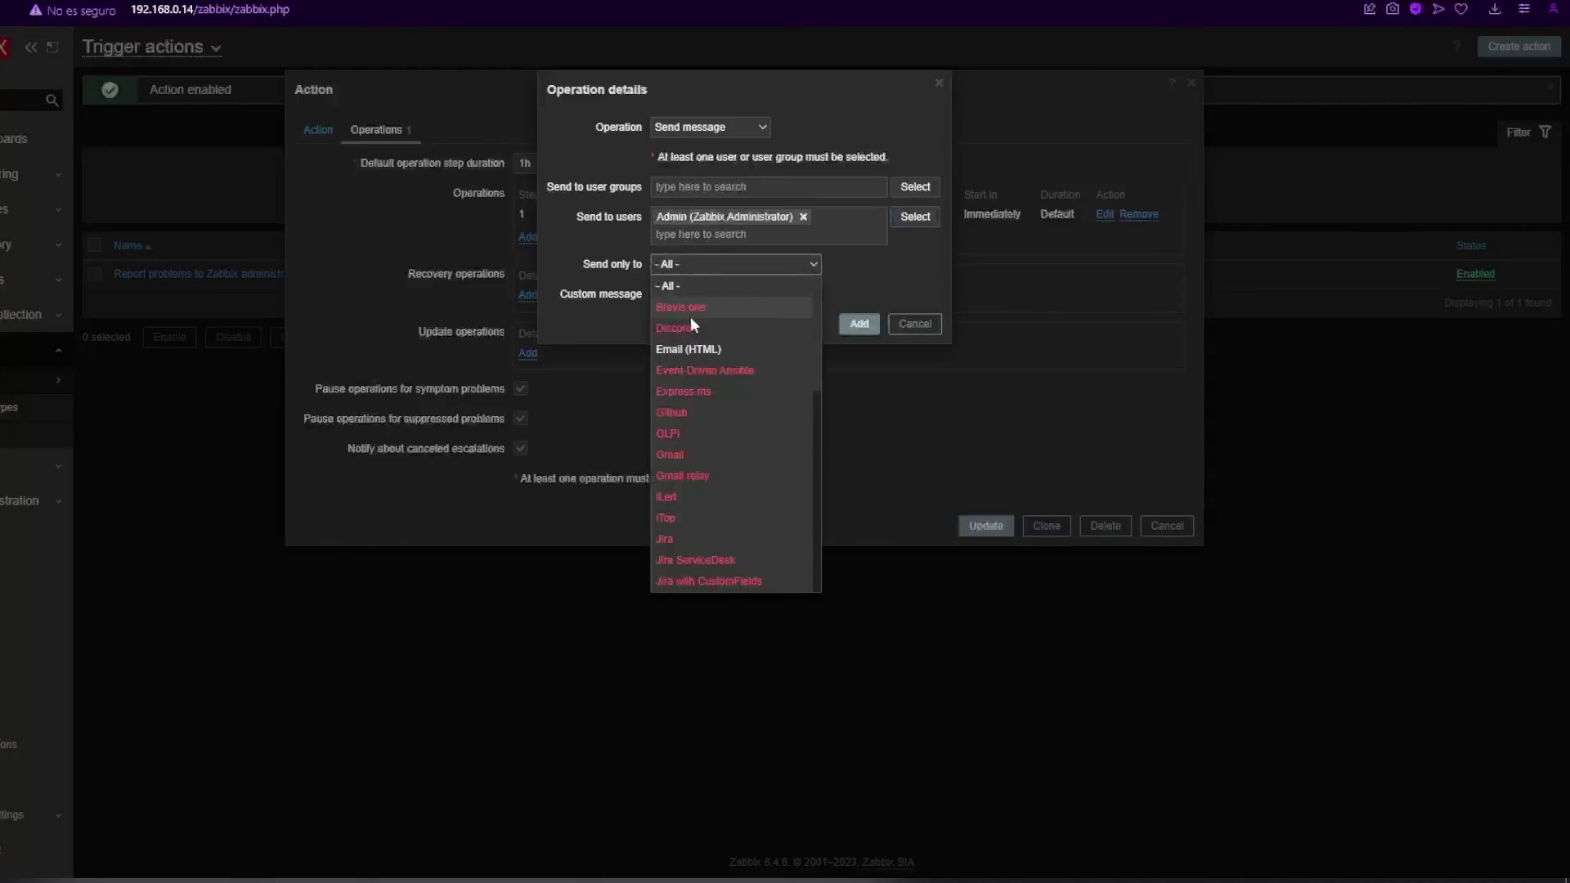
pyautogui.click(692, 350)
pyautogui.click(859, 323)
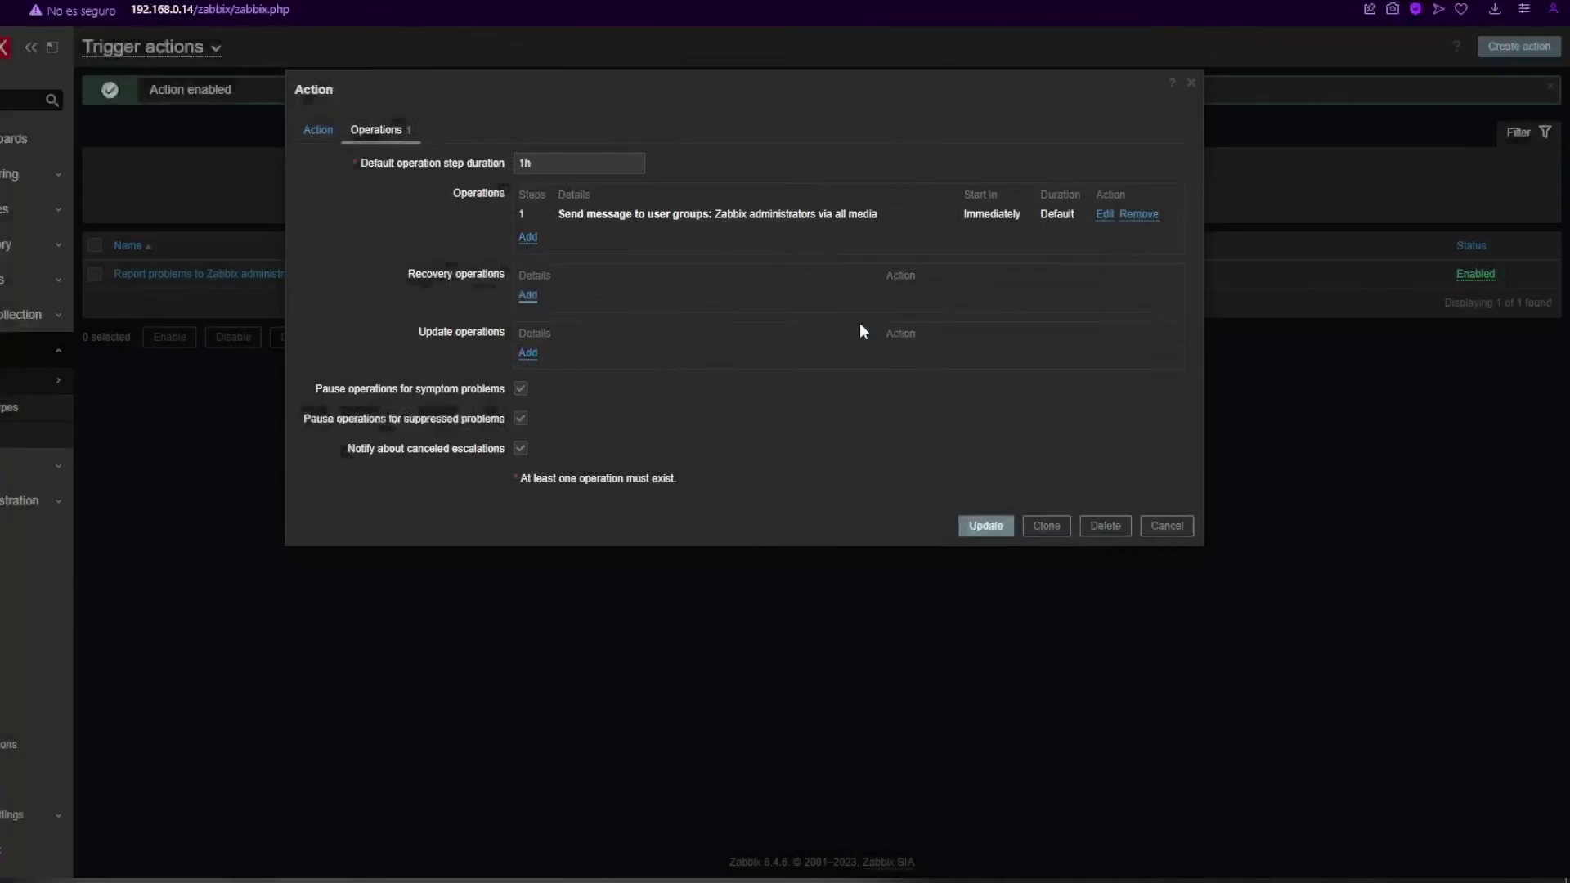
# - Add an update operation messaging user Admin via Email (HTML) only, then Update the action
pyautogui.moveTo(515, 296); pyautogui.dragTo(866, 297)
pyautogui.click(751, 338)
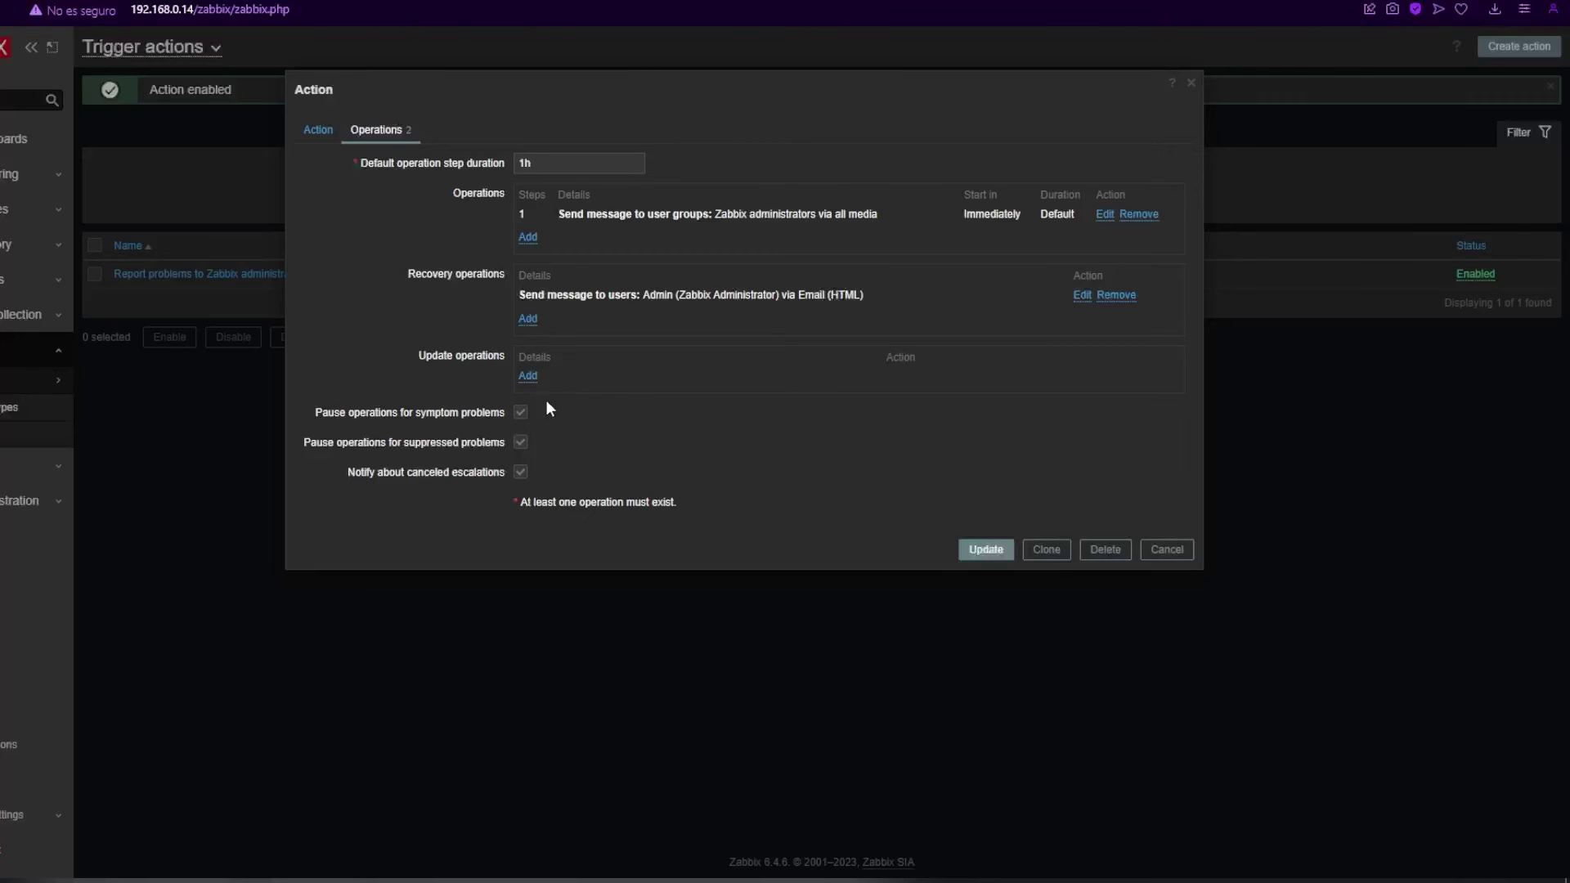
pyautogui.click(528, 376)
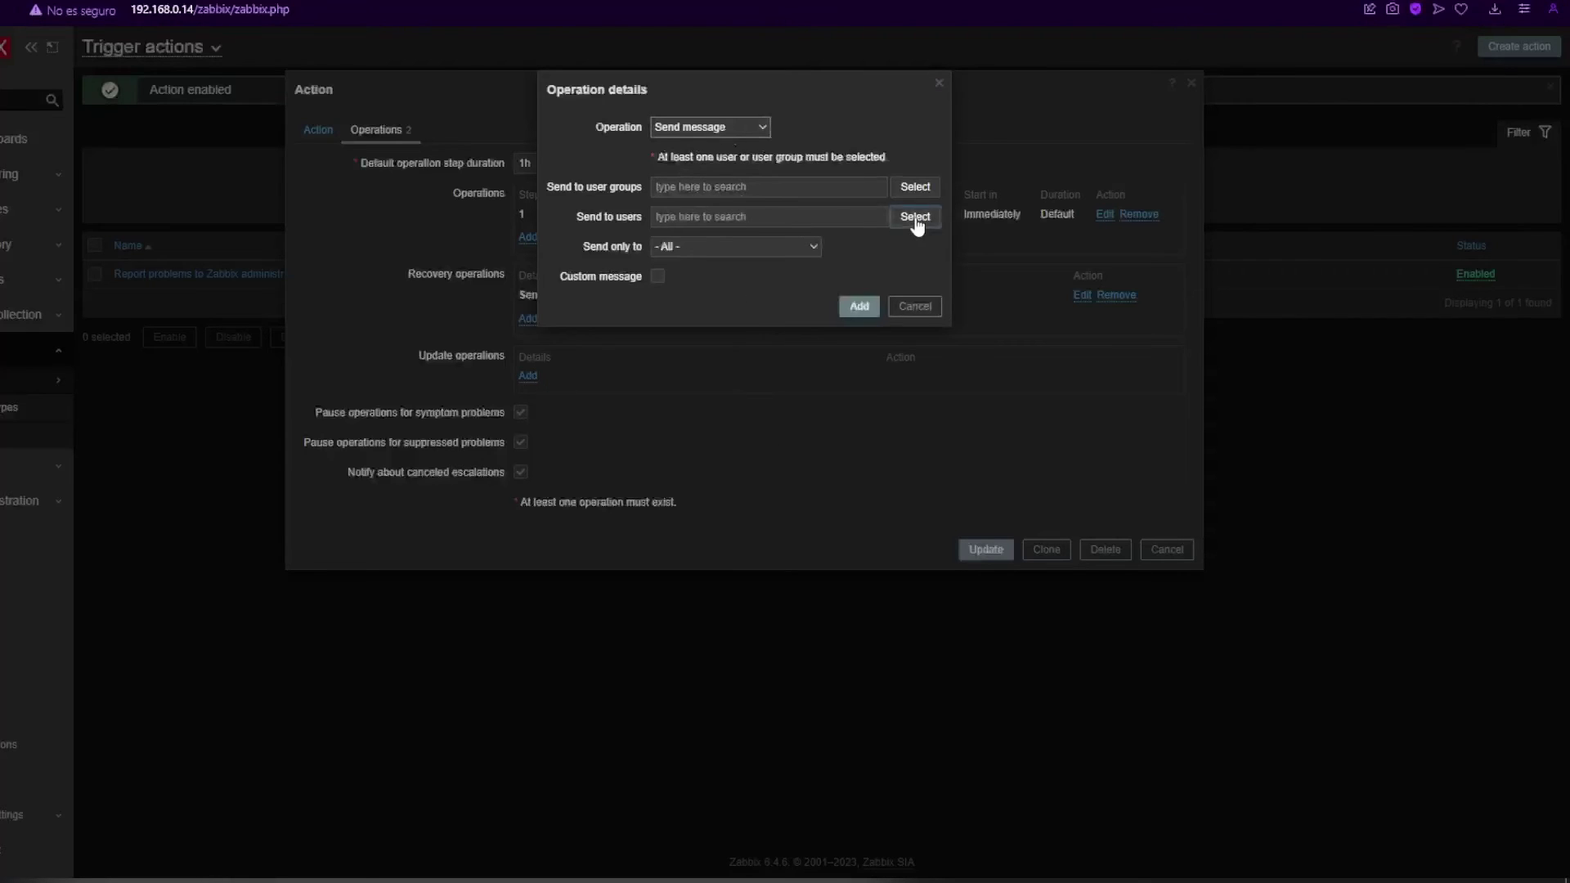
pyautogui.click(915, 217)
pyautogui.click(470, 155)
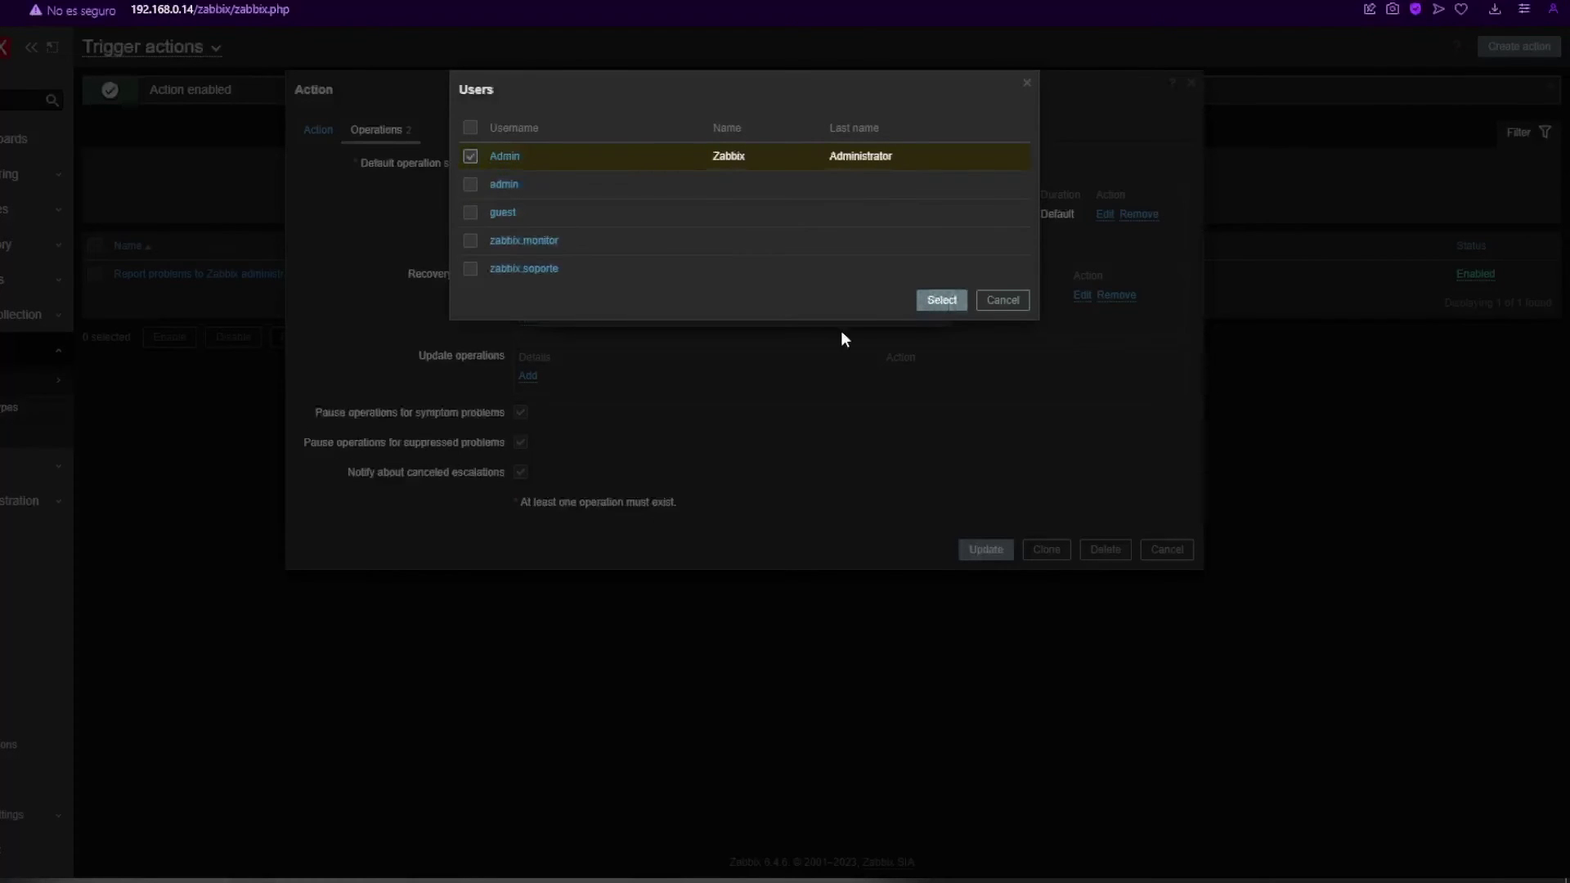
pyautogui.click(942, 301)
pyautogui.click(694, 264)
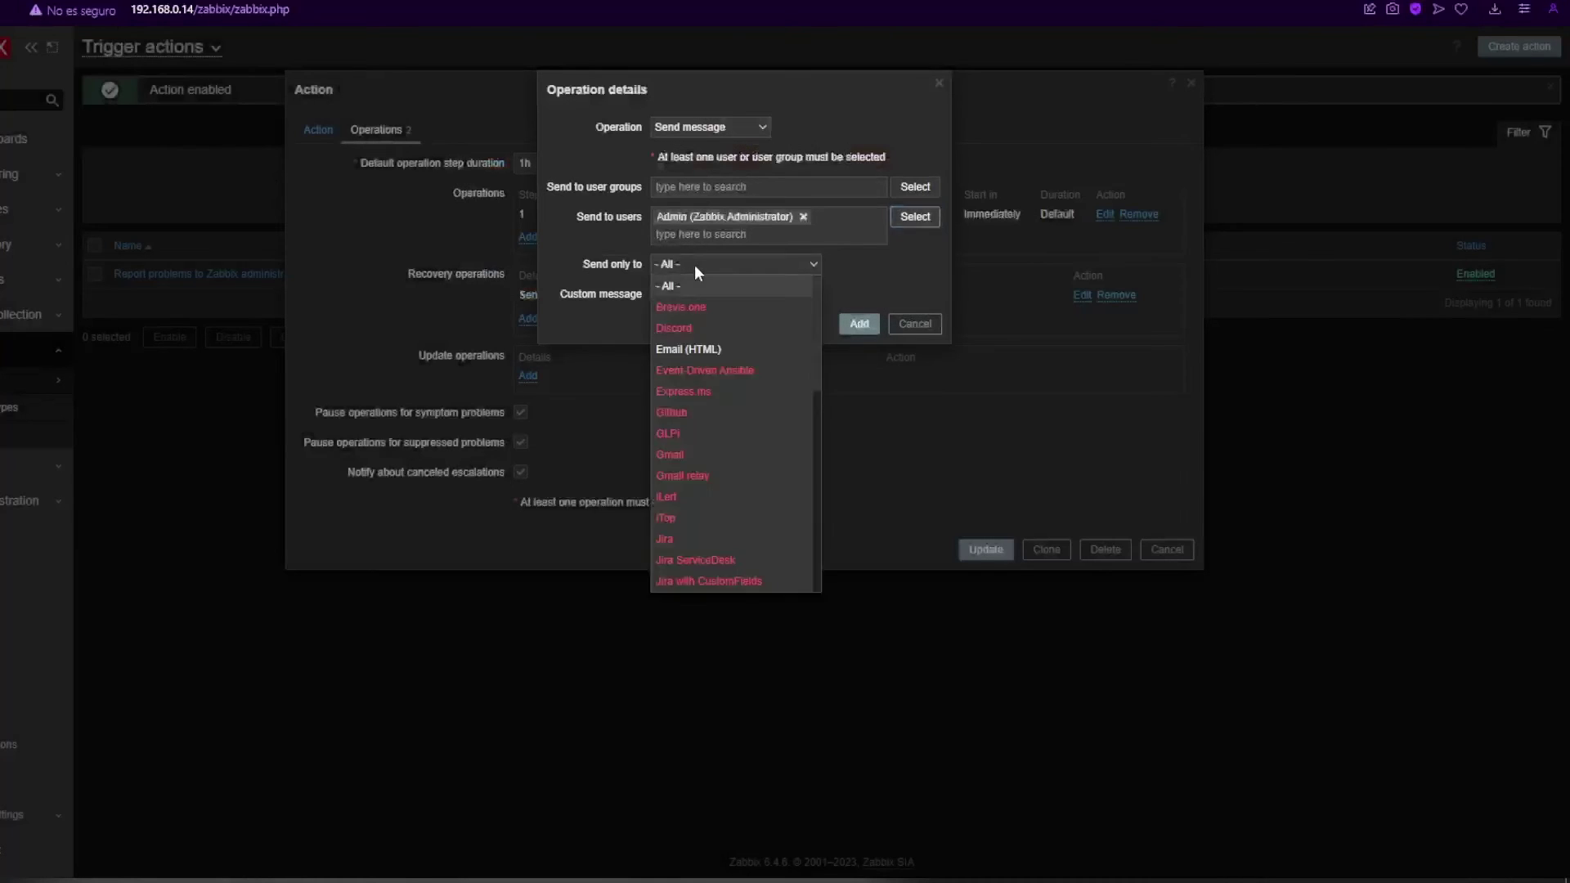
pyautogui.click(684, 349)
pyautogui.click(858, 324)
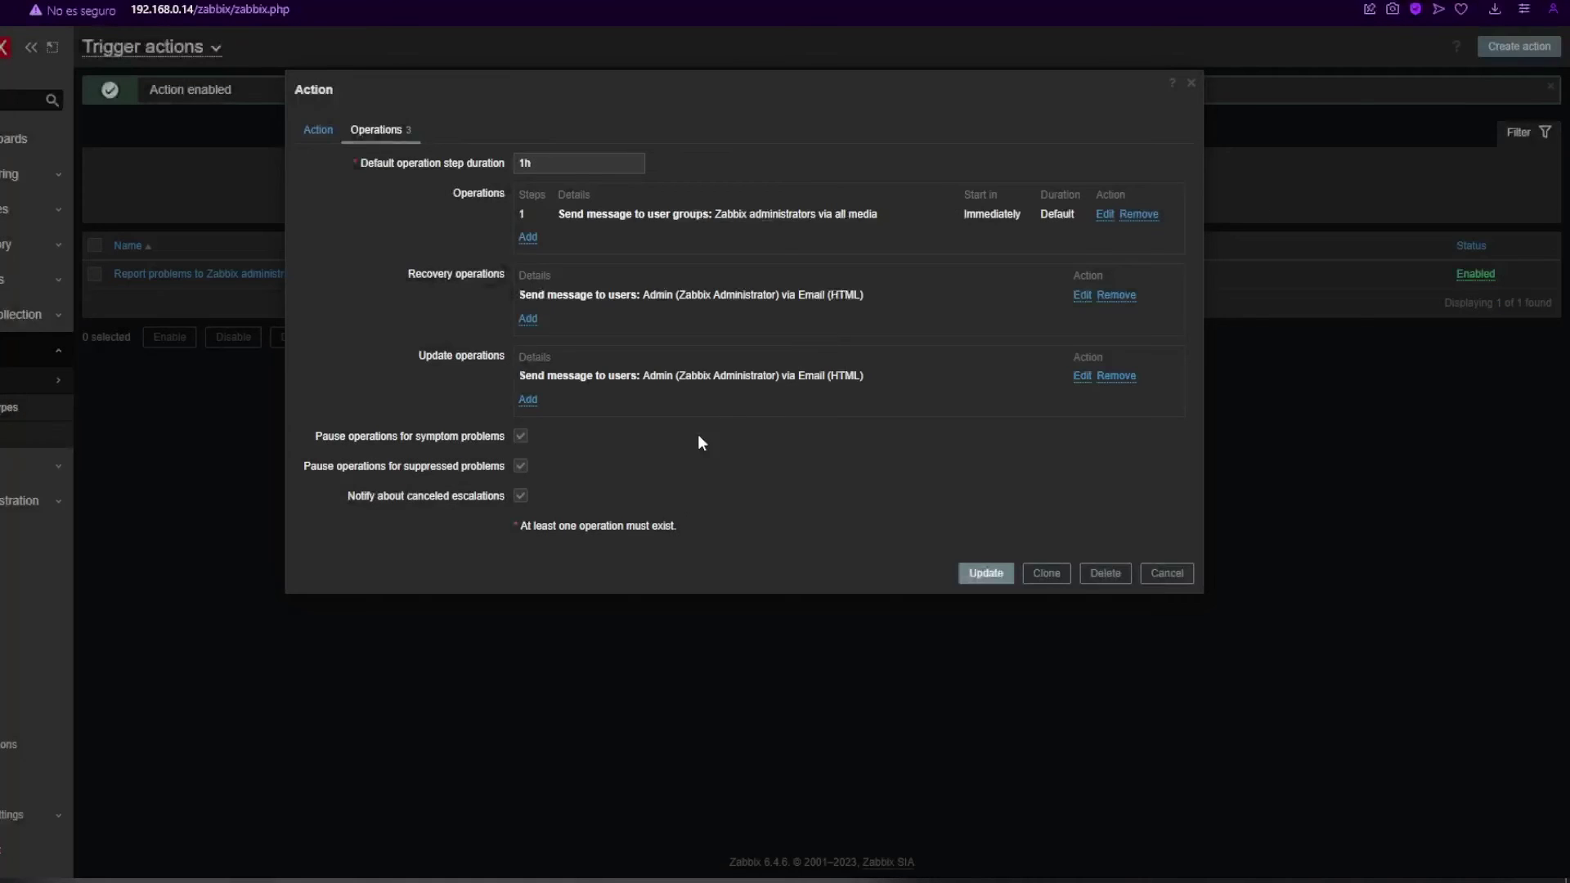
pyautogui.click(985, 574)
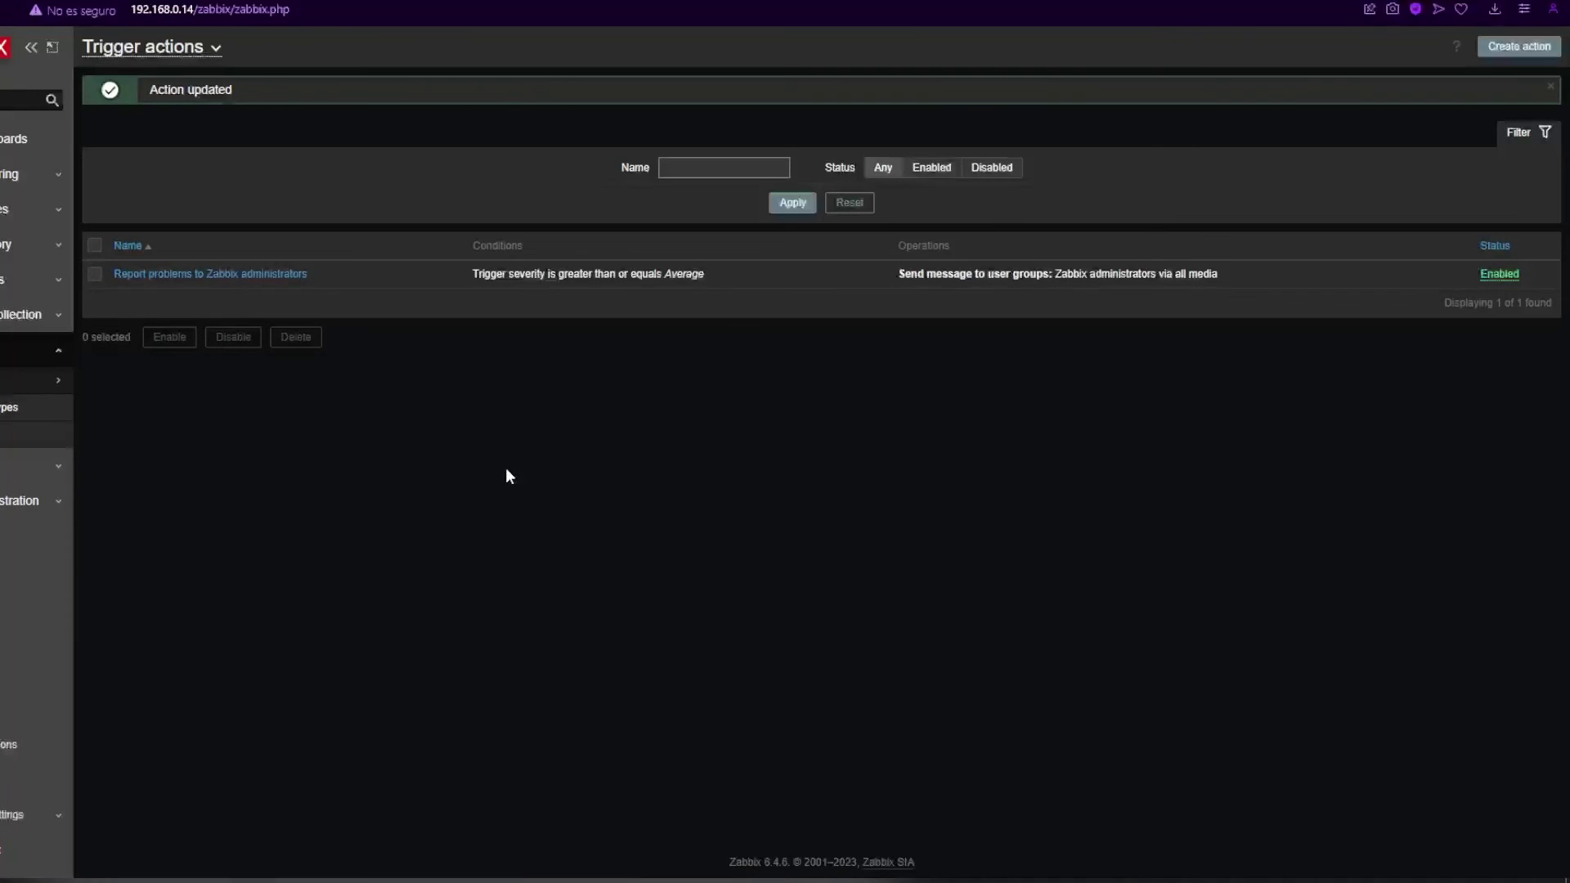
# - Open the Admin user's Media tab and start a new media entry
pyautogui.click(37, 477)
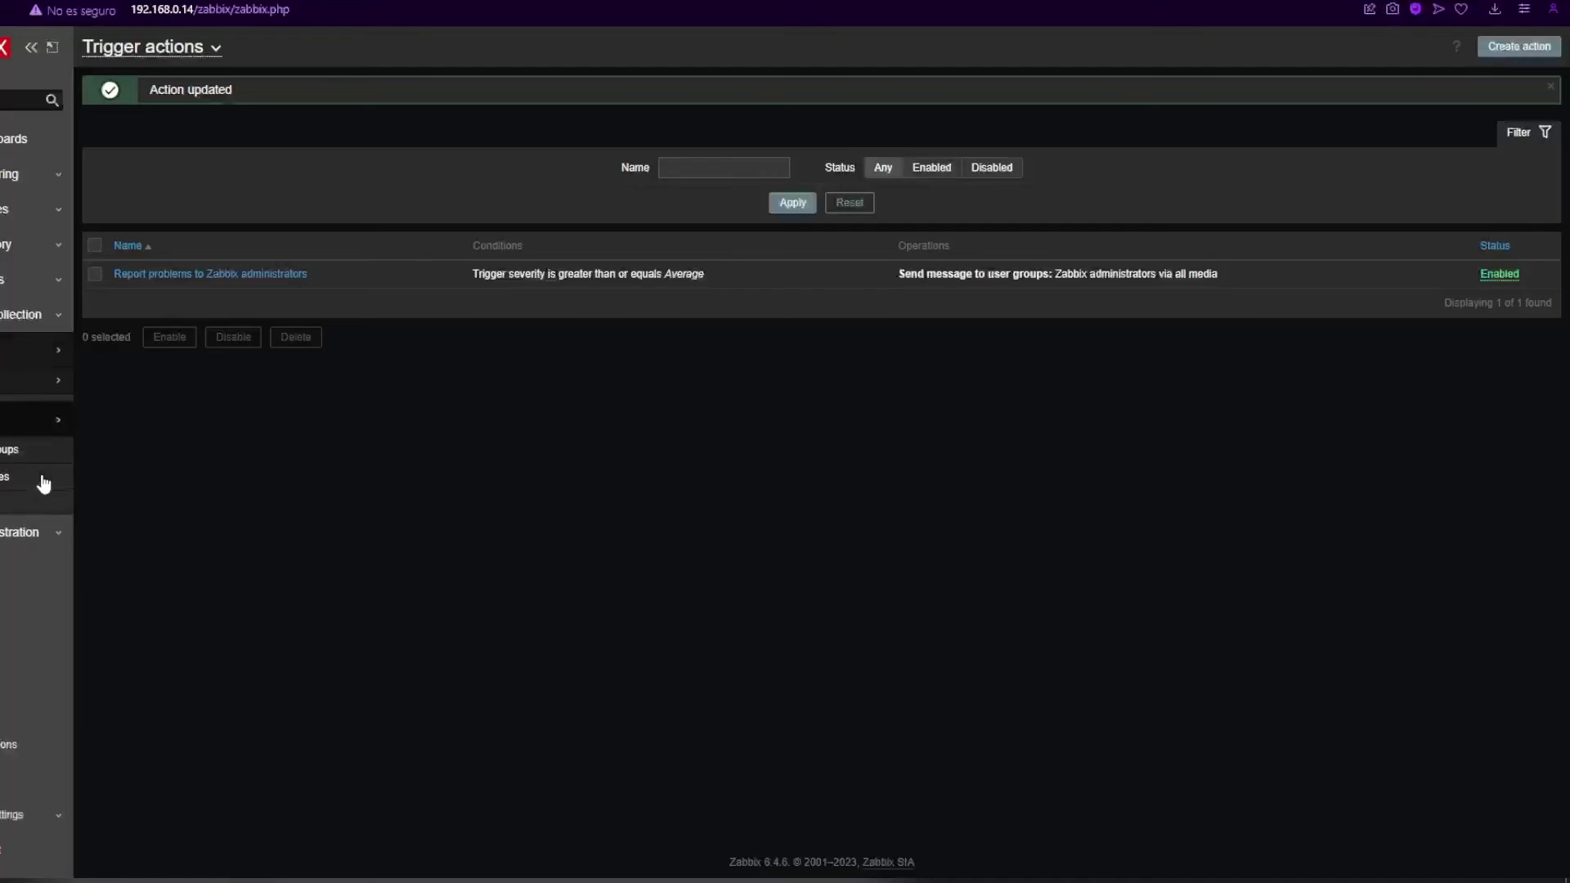
pyautogui.click(26, 465)
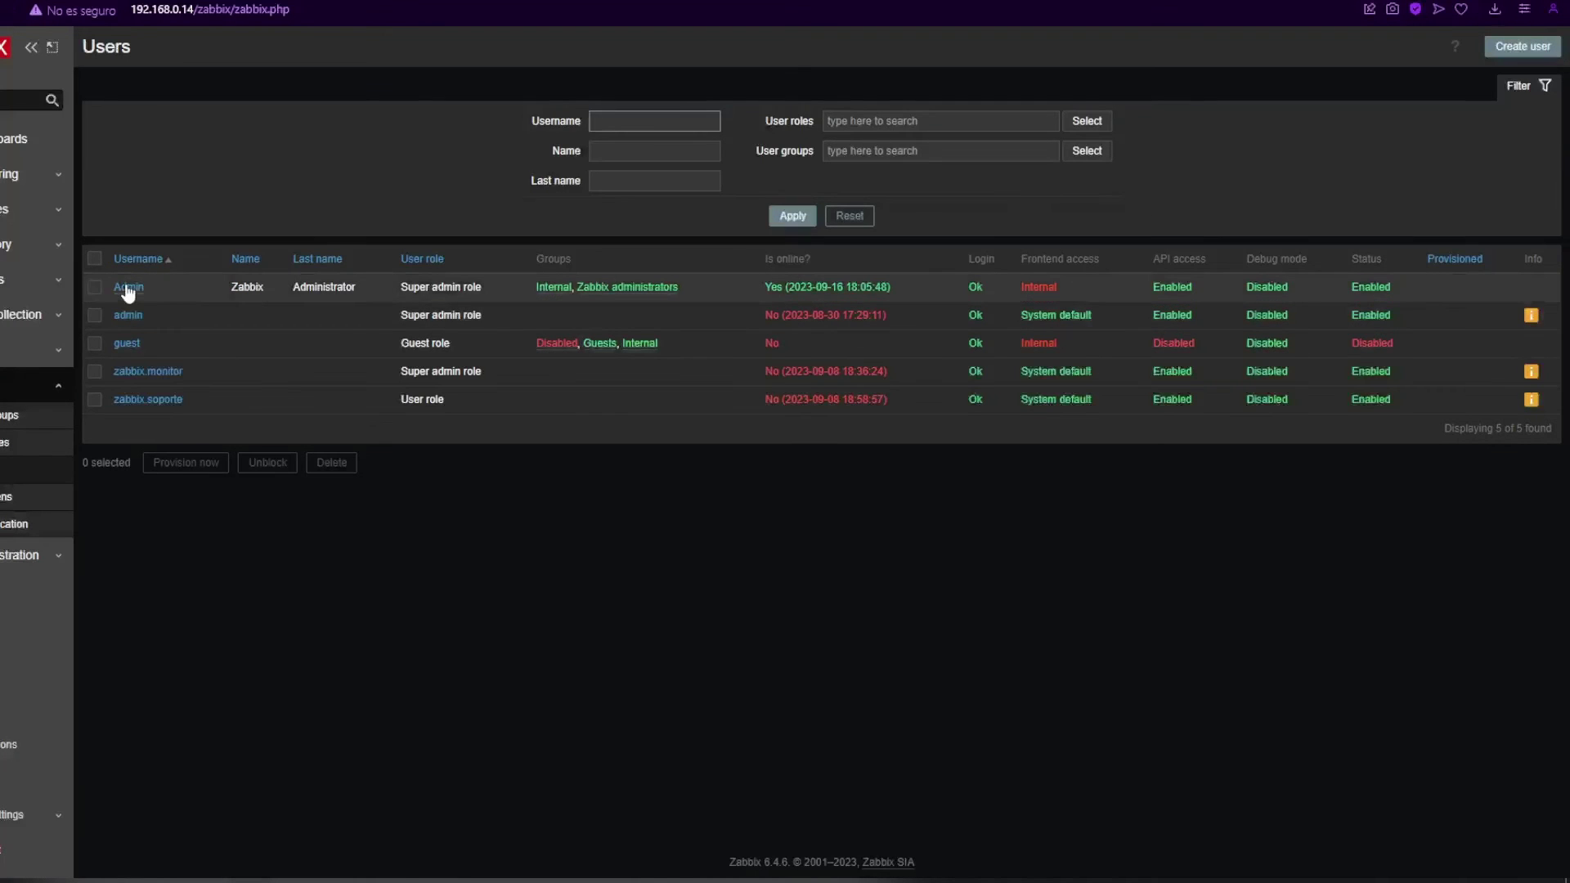
pyautogui.click(128, 287)
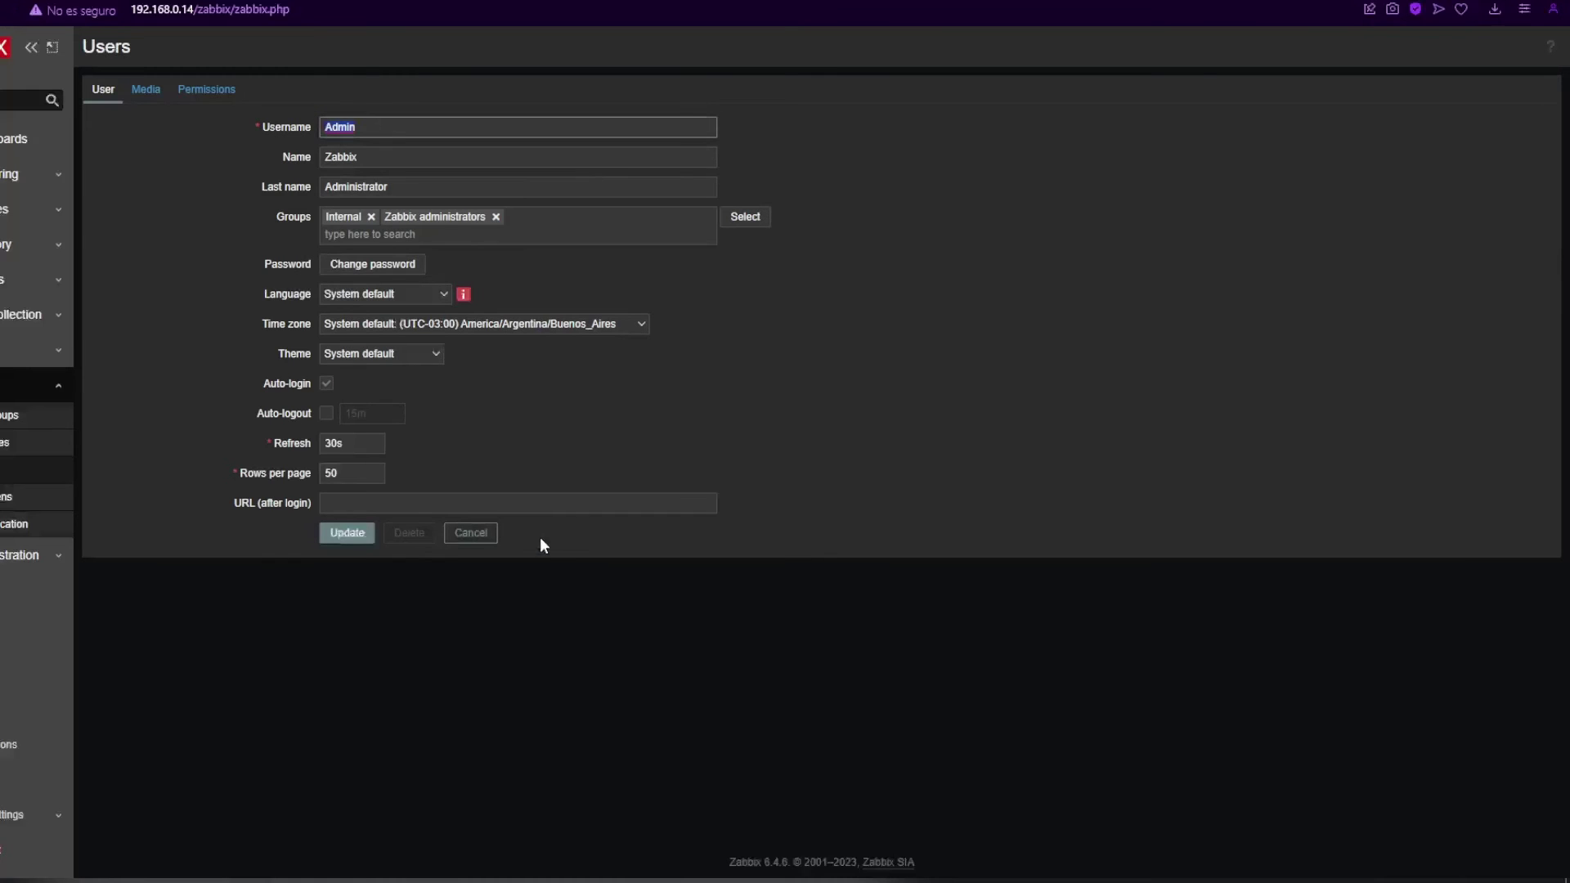
pyautogui.click(148, 91)
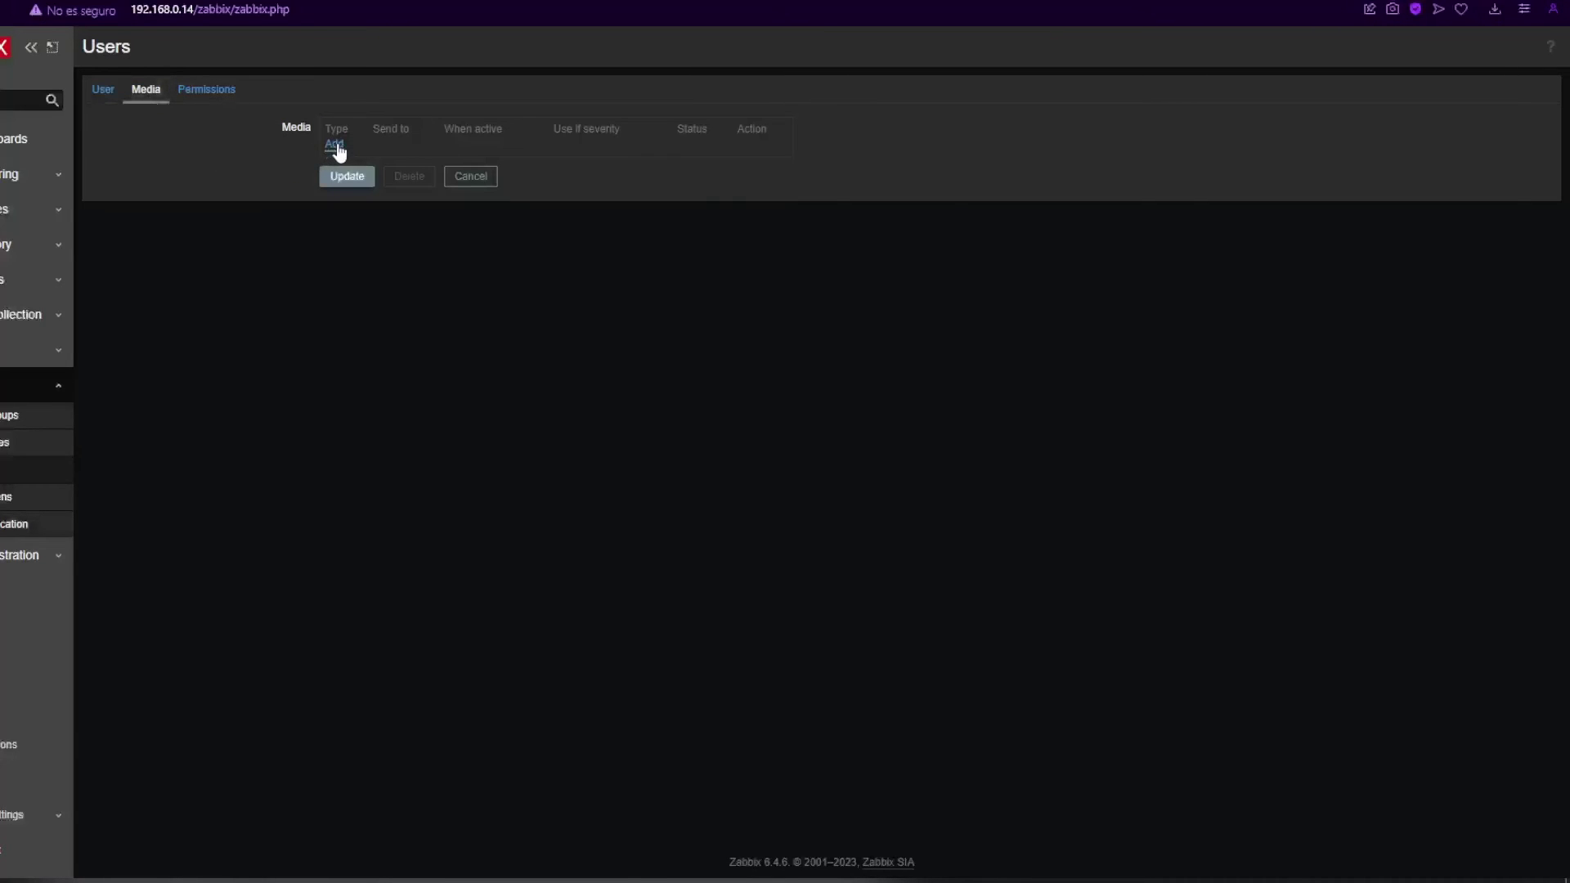
pyautogui.click(335, 144)
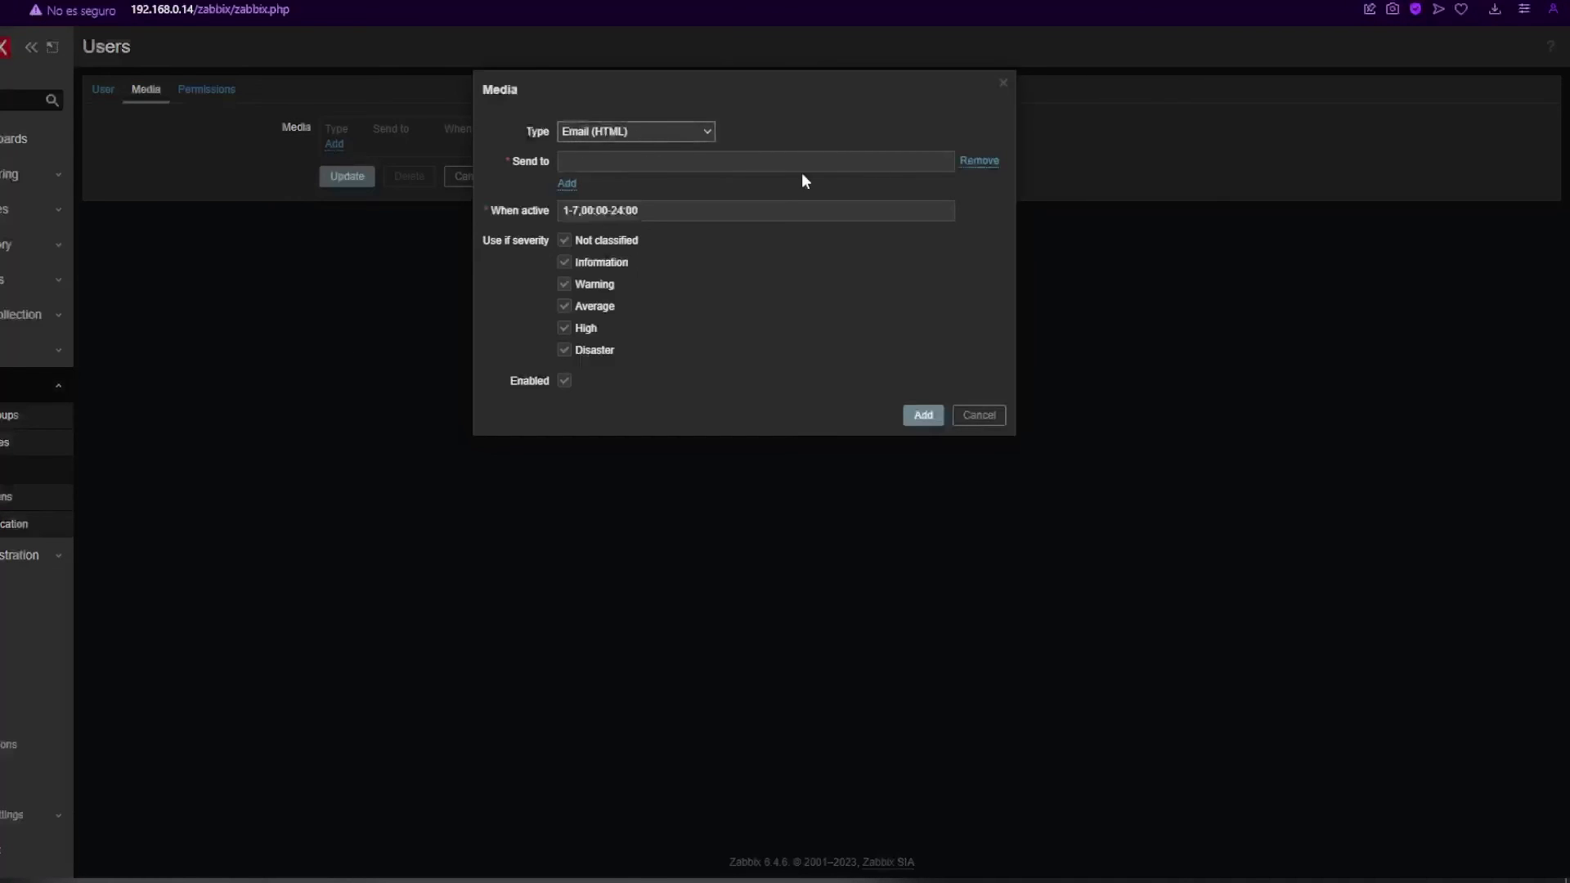
# - Paste the notification email address from the notes into the Send to field
pyautogui.click(640, 161)
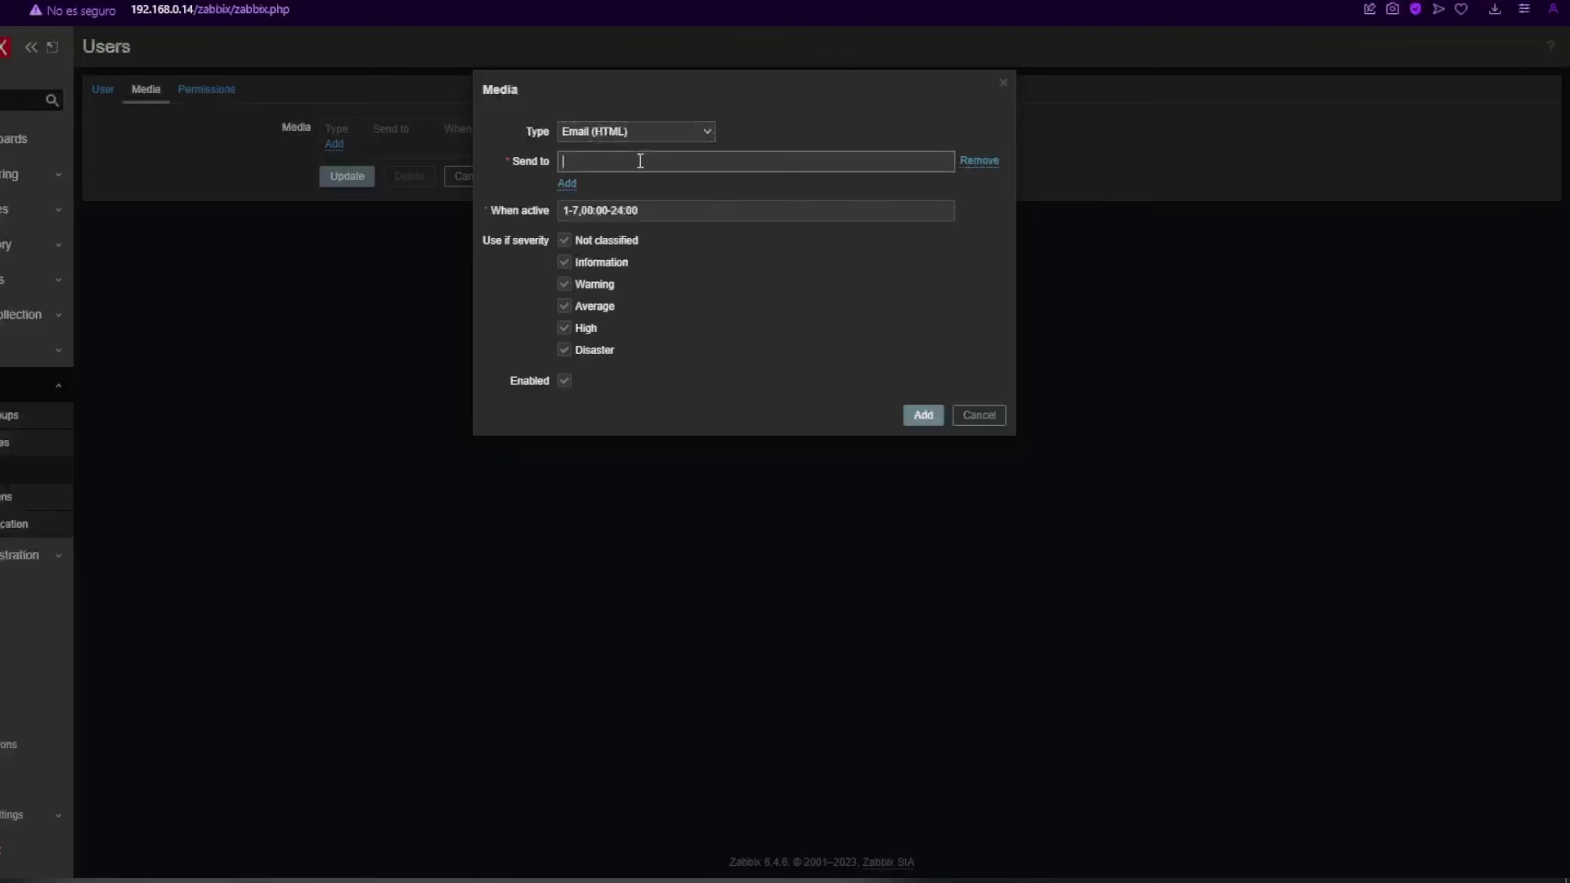
pyautogui.click(379, 881)
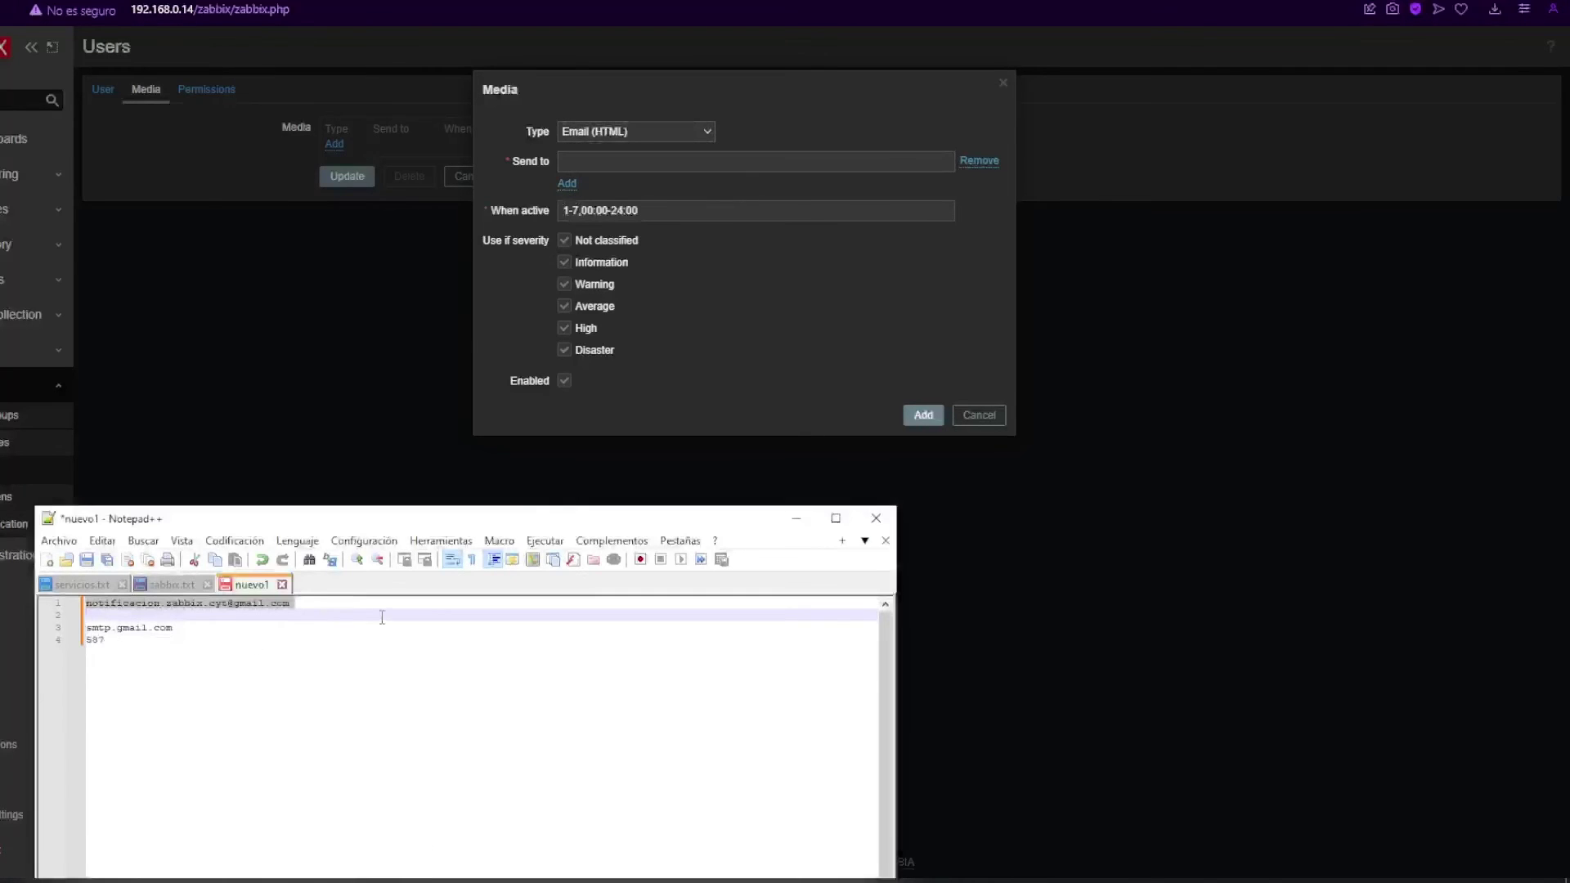
pyautogui.tripleClick(215, 609)
pyautogui.hotkey('ctrl', 'c')
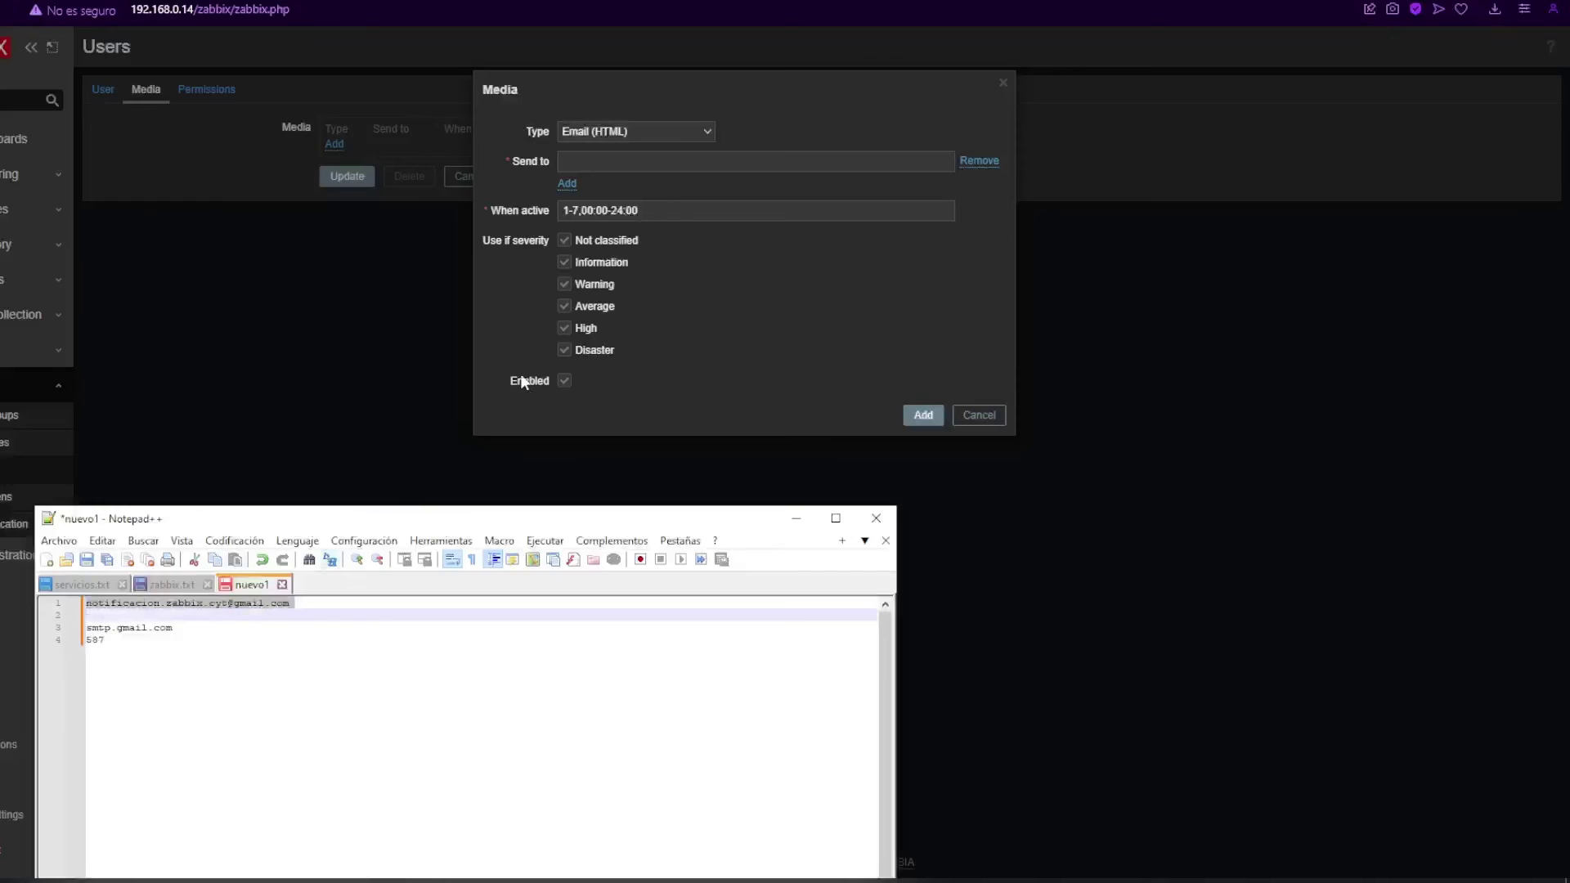
pyautogui.click(589, 162)
pyautogui.hotkey('ctrl', 'v')
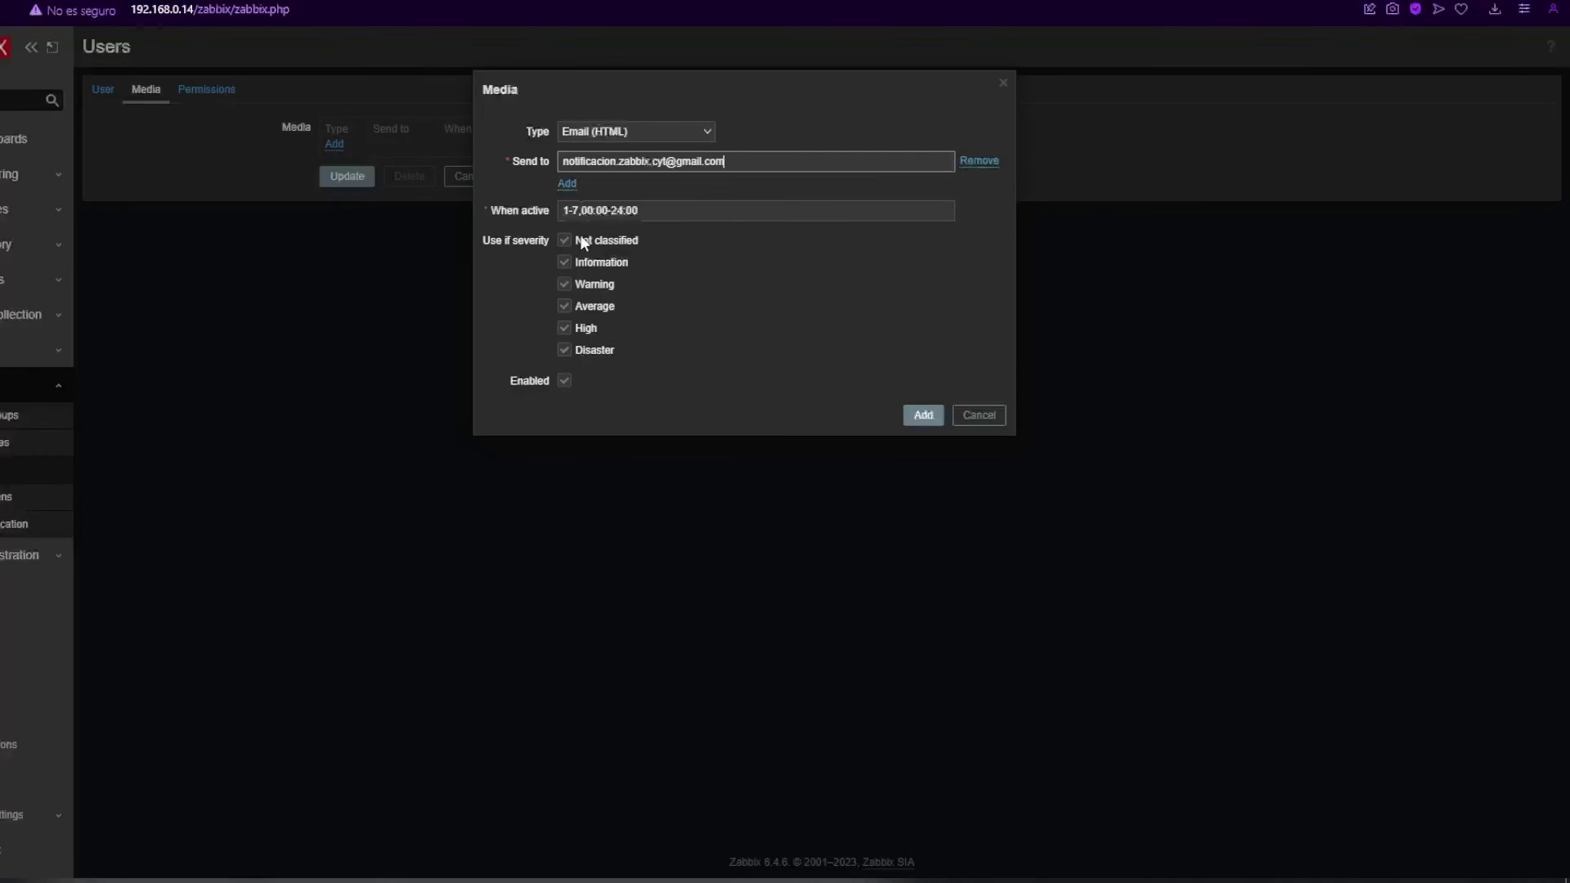
# - Untick Not classified severity, add the Email (HTML) media, and save the Admin user
pyautogui.click(563, 242)
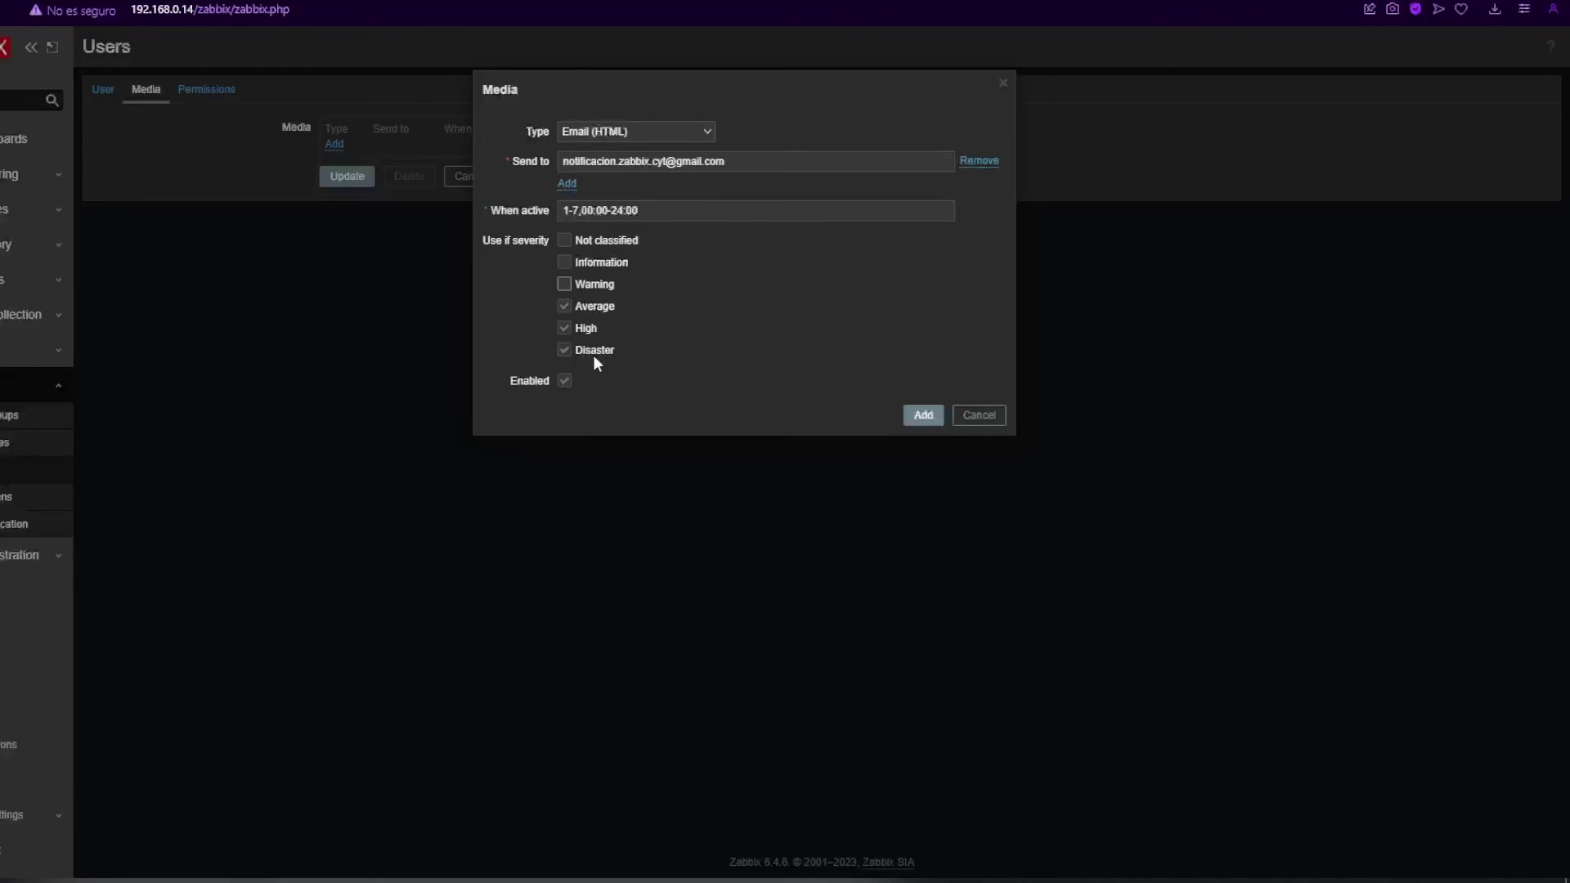
pyautogui.doubleClick(579, 210)
pyautogui.moveTo(640, 210); pyautogui.dragTo(543, 209)
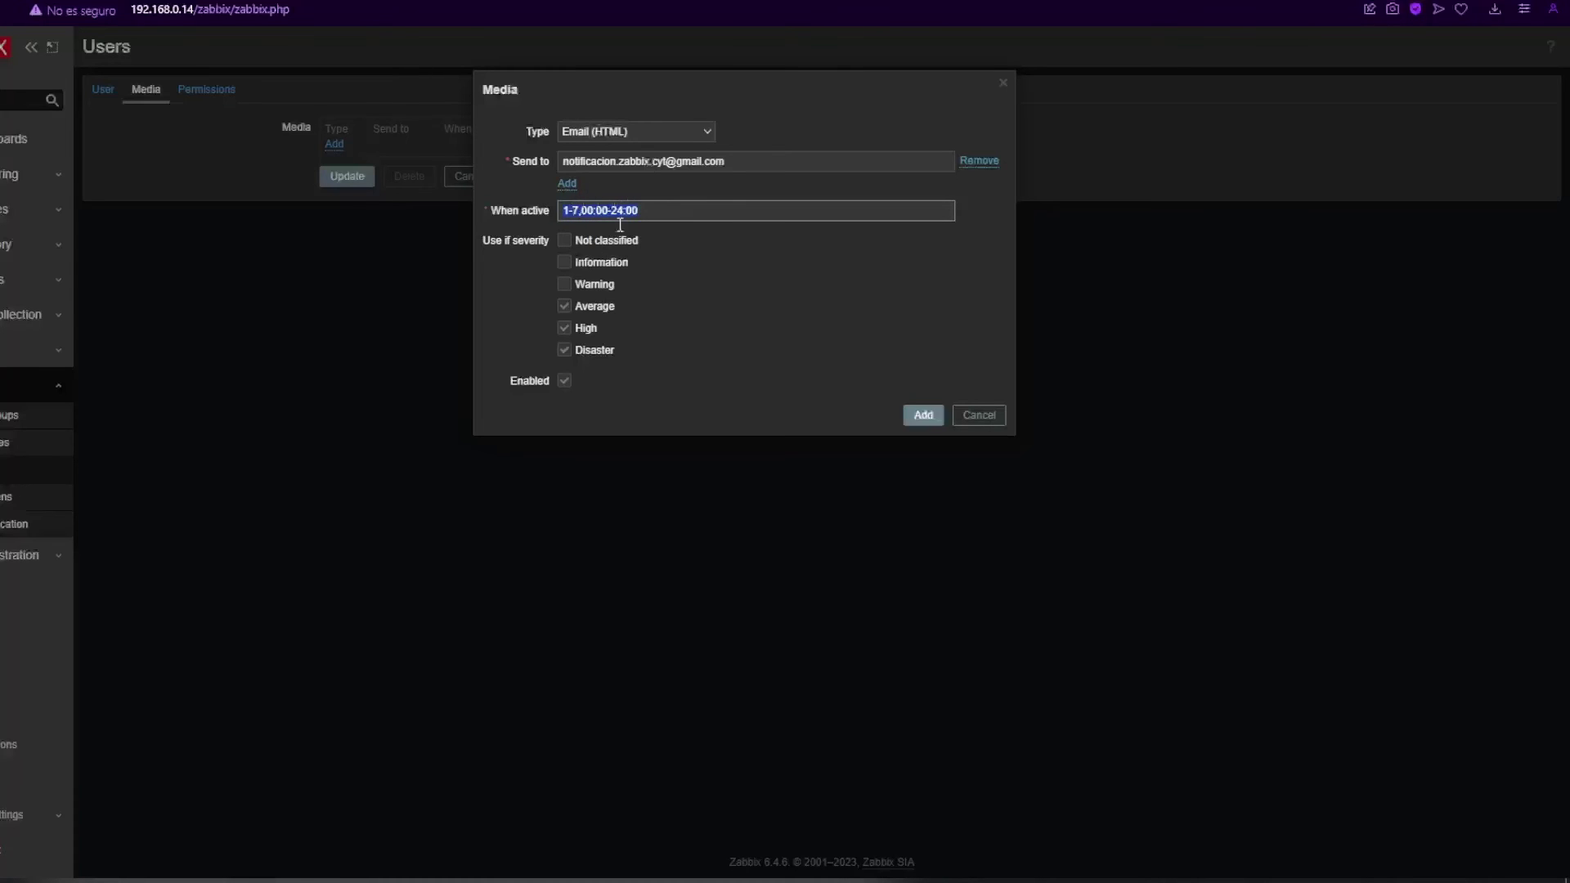
pyautogui.click(923, 415)
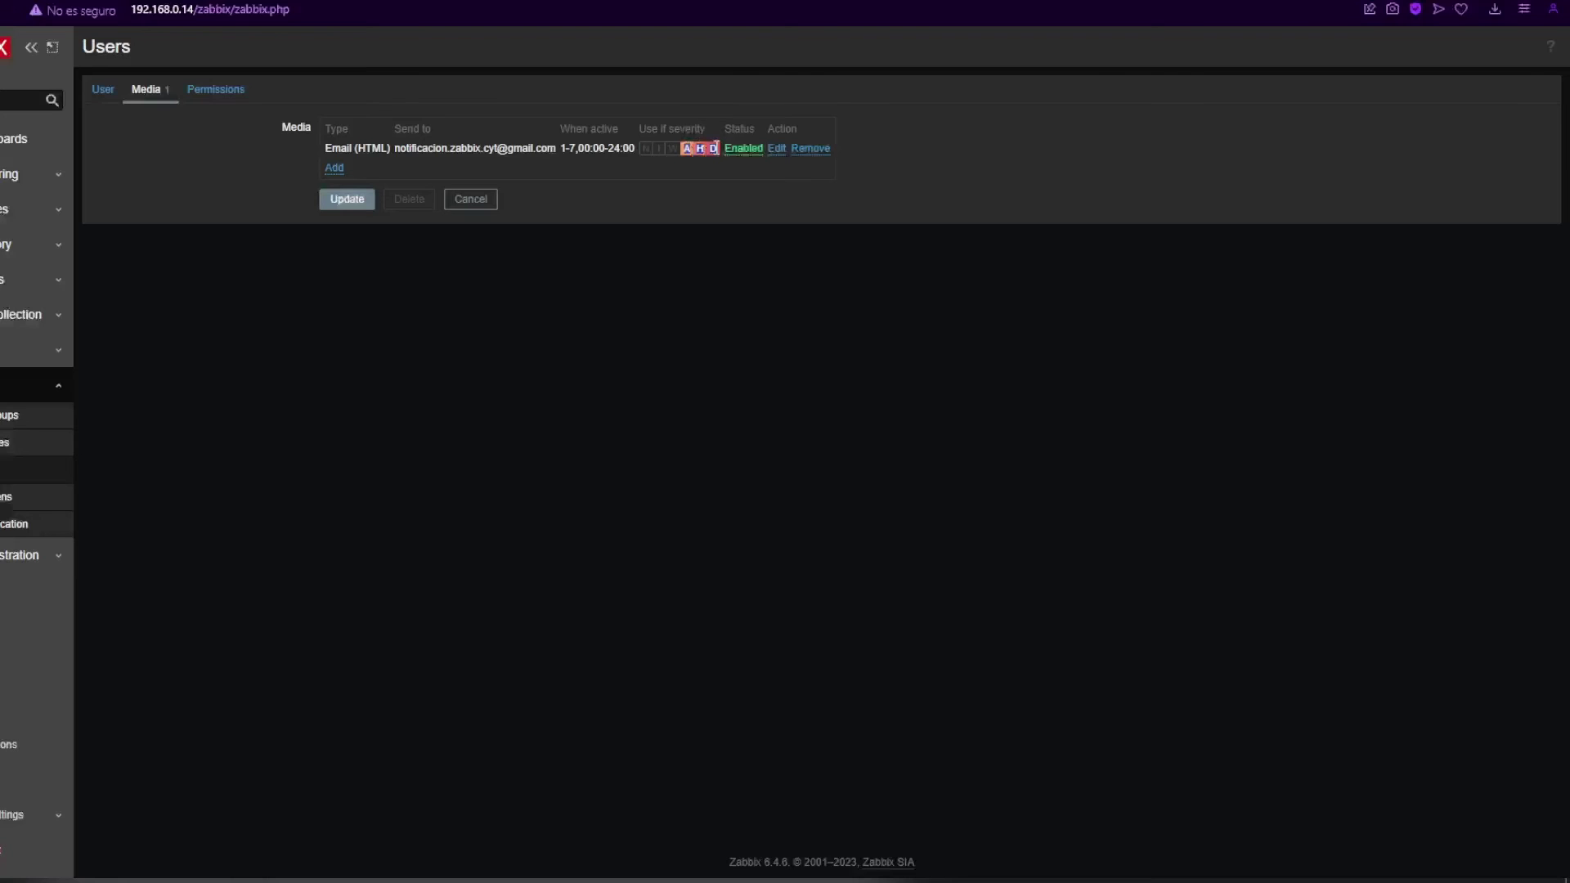
pyautogui.click(347, 200)
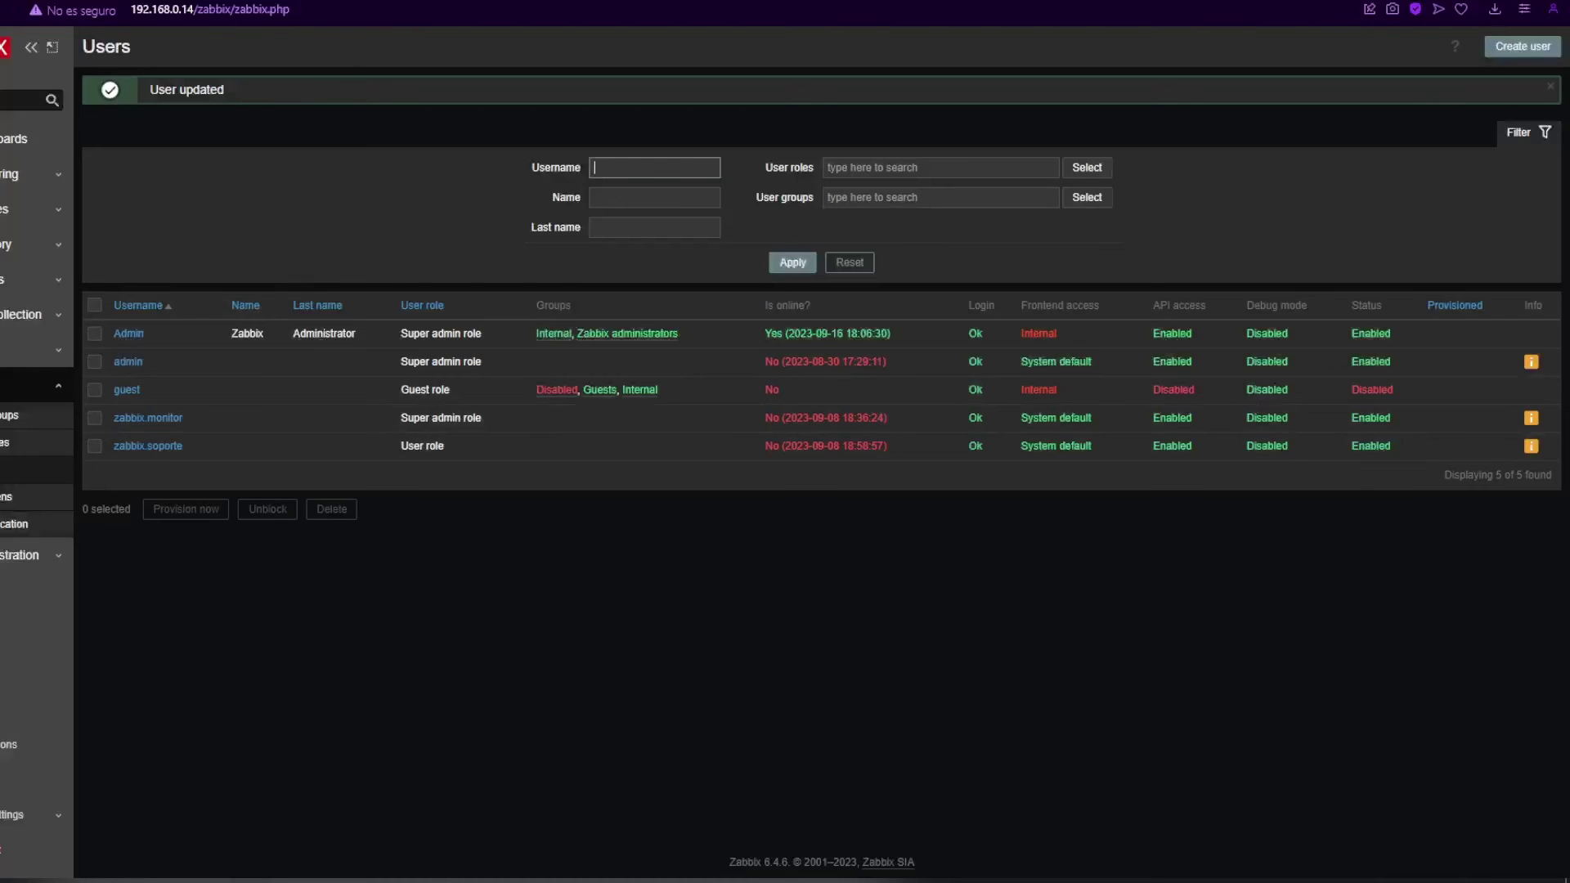
# - Check the Gmail inbox list, then return to the Zabbix users page
pyautogui.hotkey('ctrl', 'Tab')
pyautogui.click(99, 210)
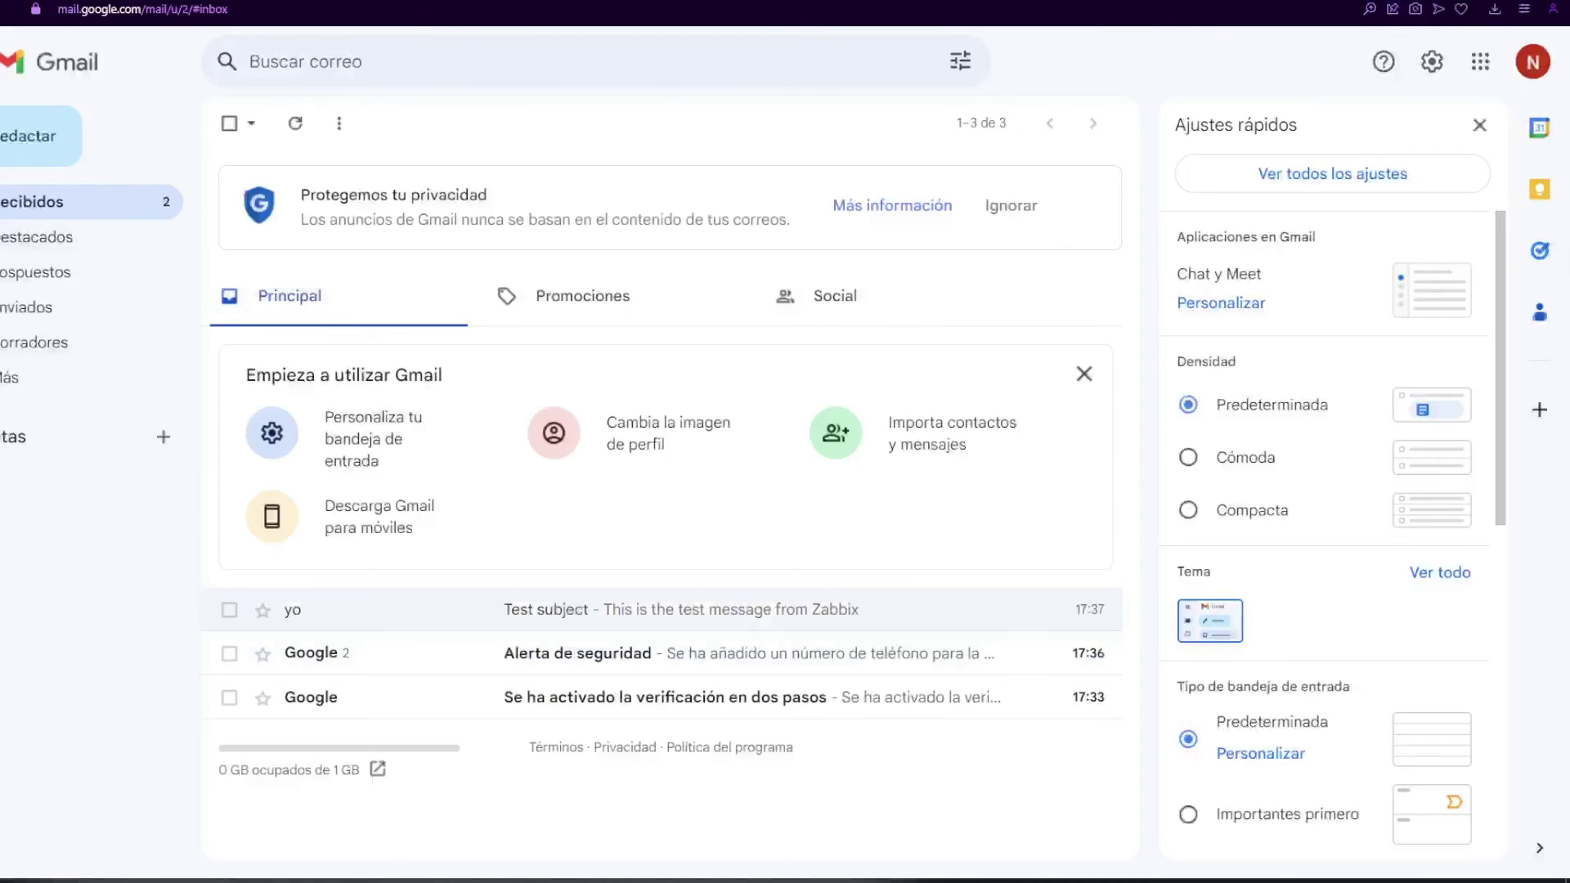
pyautogui.hotkey('ctrl', 'Tab')
# - Send DC01 an ACPI shutdown, hide VirtualBox, and open the Dashboard Principal CYT dashboard
pyautogui.moveTo(464, 880)
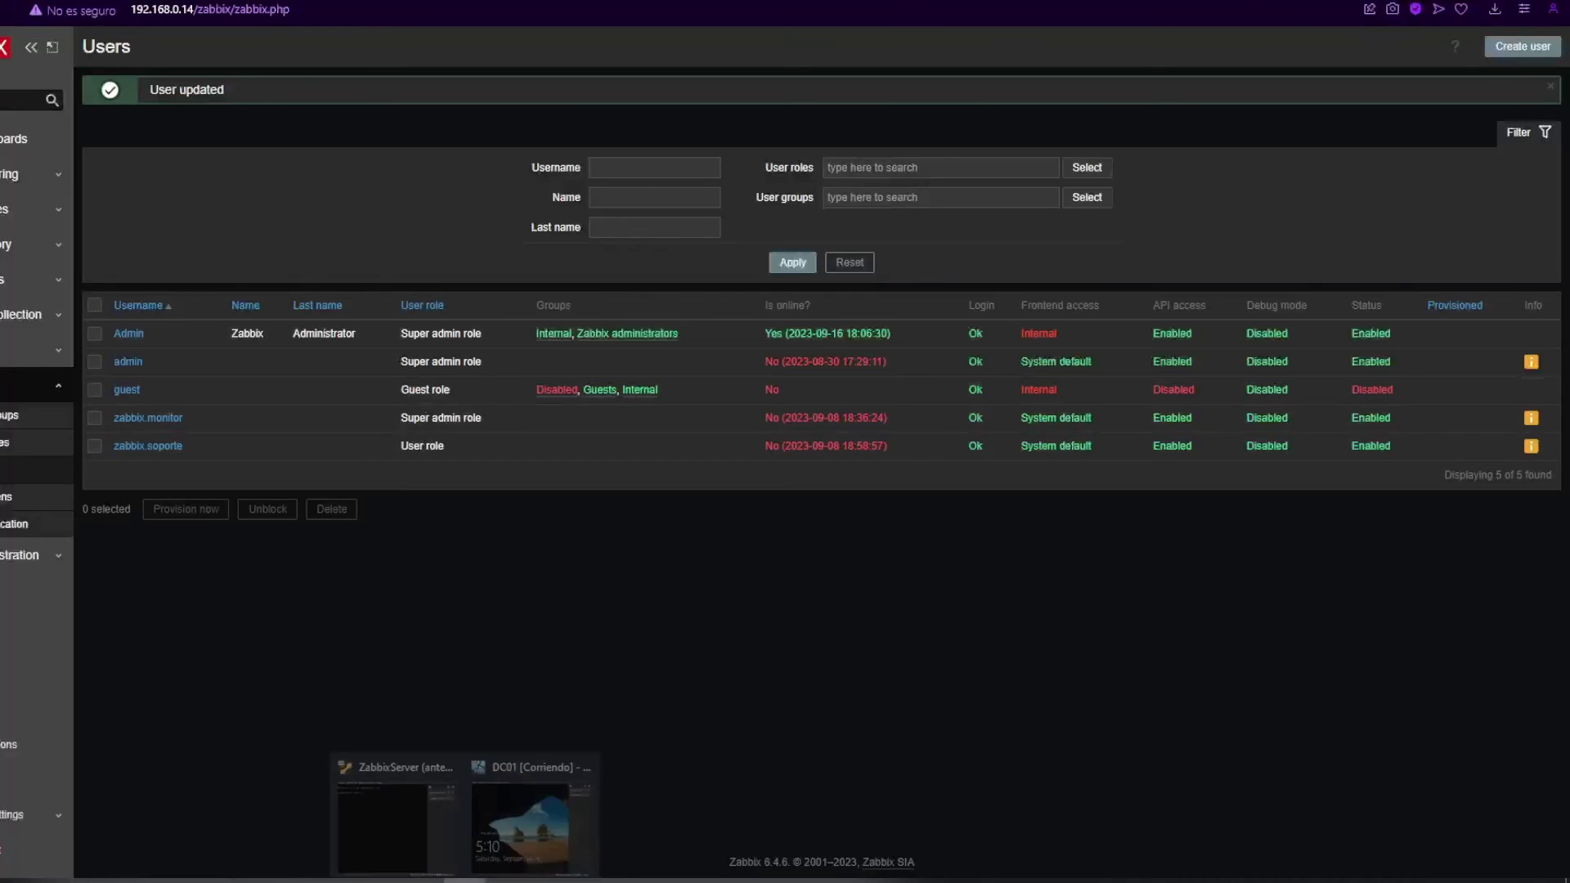
pyautogui.click(554, 818)
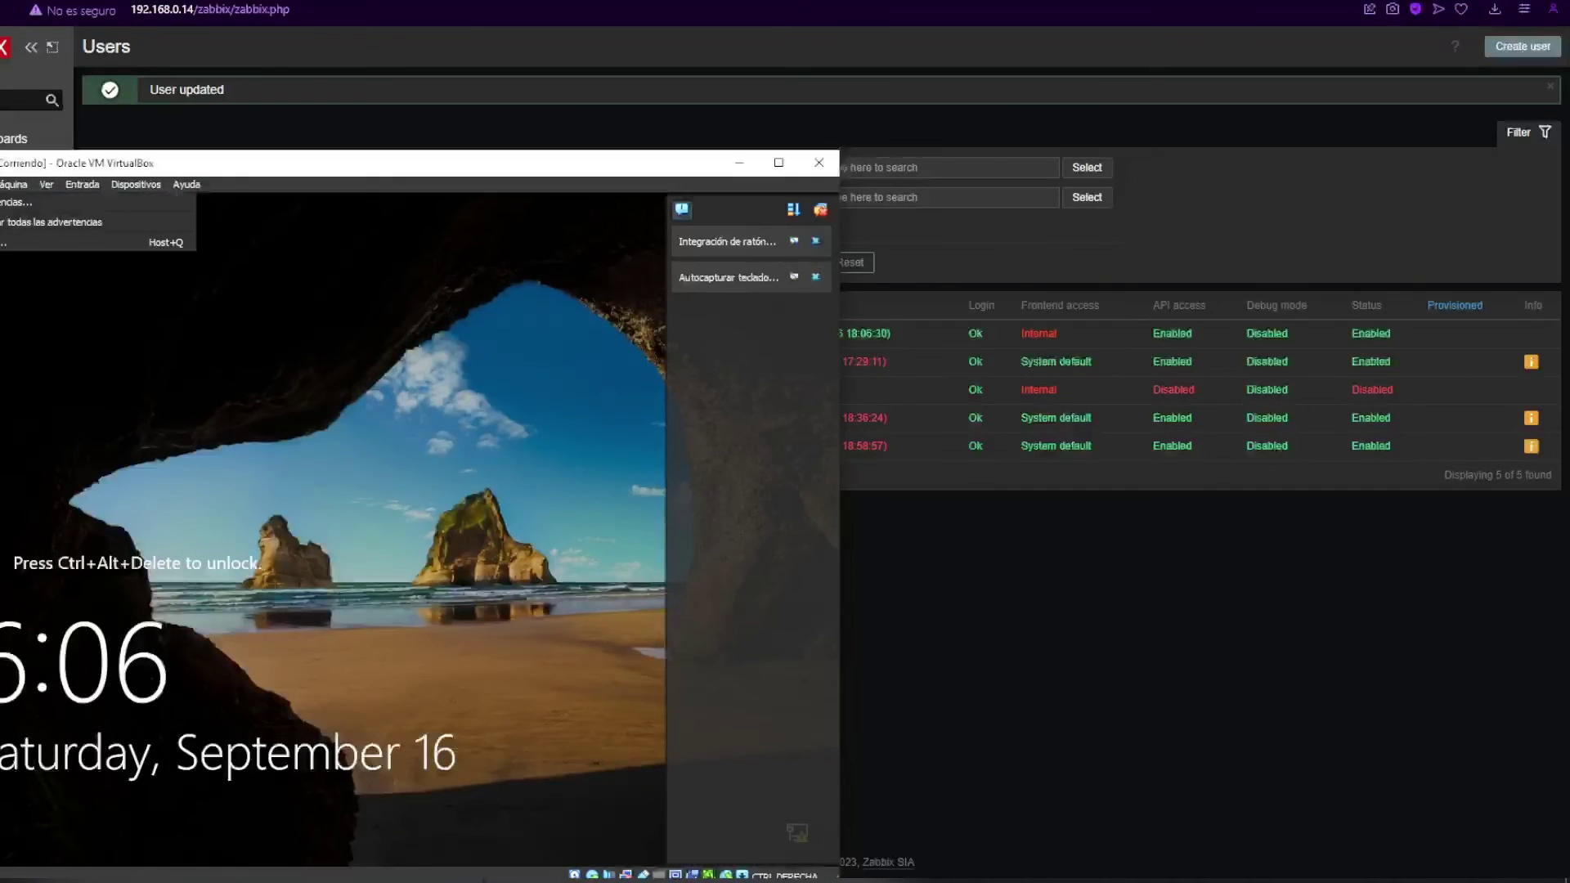
pyautogui.click(13, 184)
pyautogui.click(35, 334)
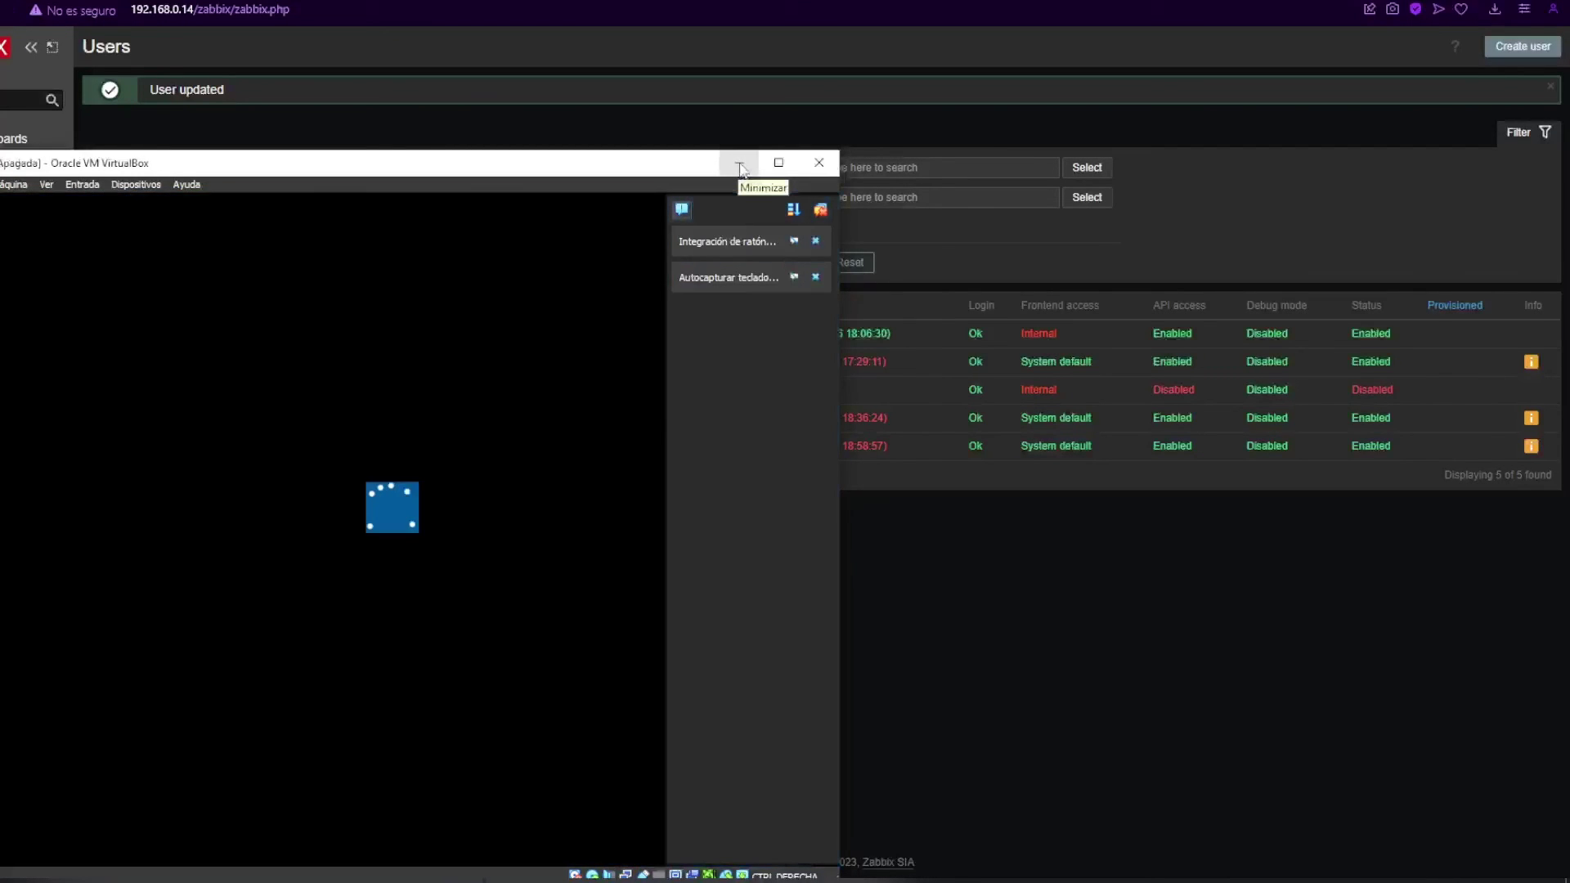
pyautogui.click(740, 165)
pyautogui.click(25, 138)
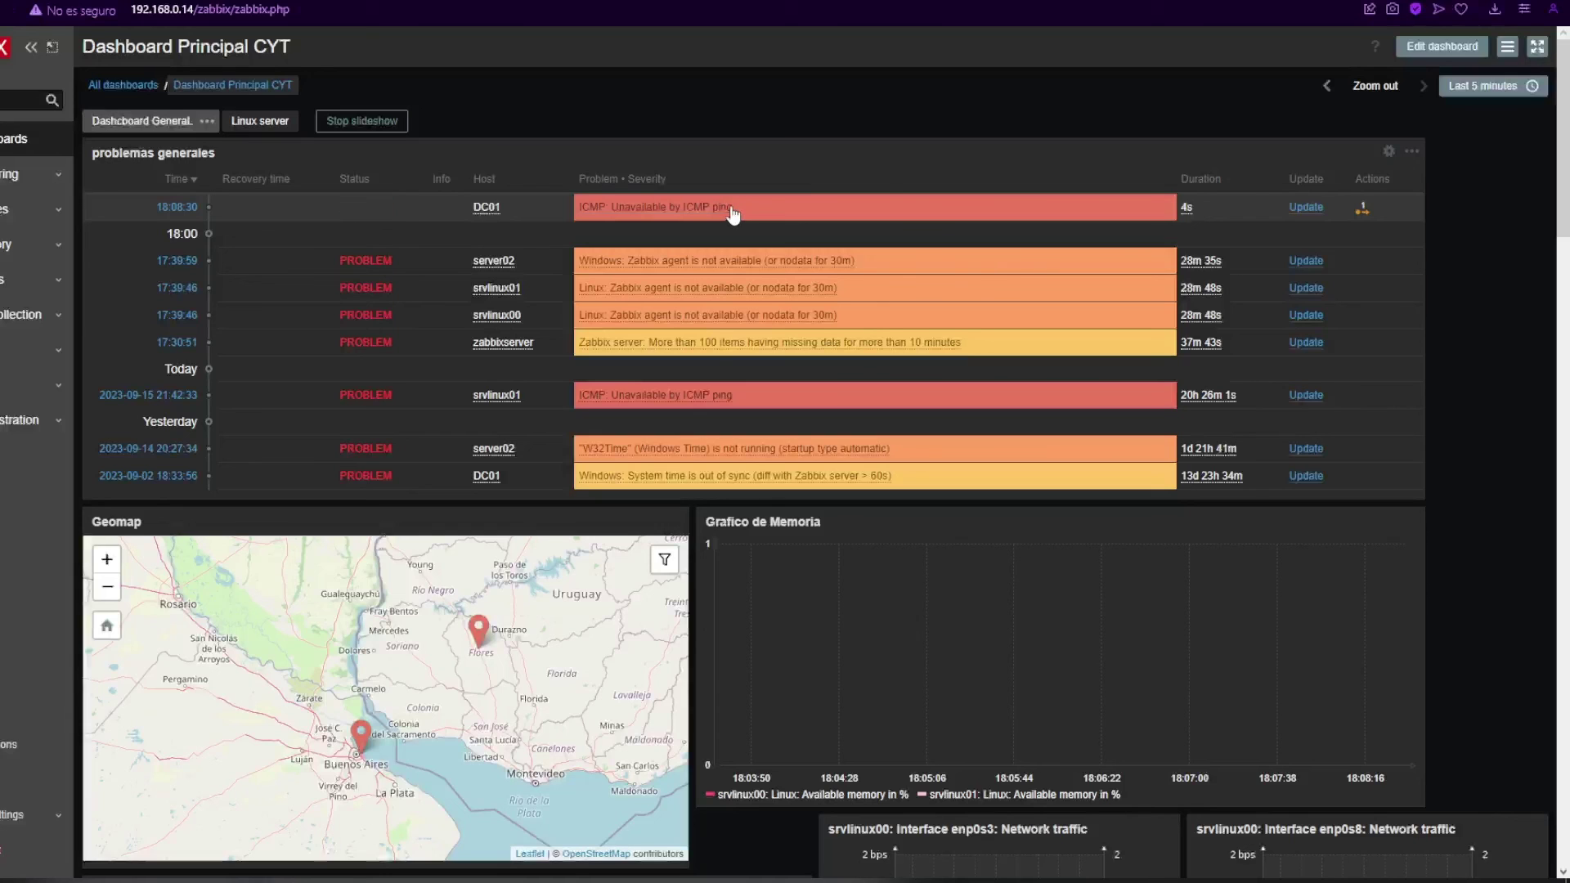
# - Switch from the Zabbix dashboard to the Gmail inbox tab to look for the alert
pyautogui.hotkey('ctrl', 'Tab')
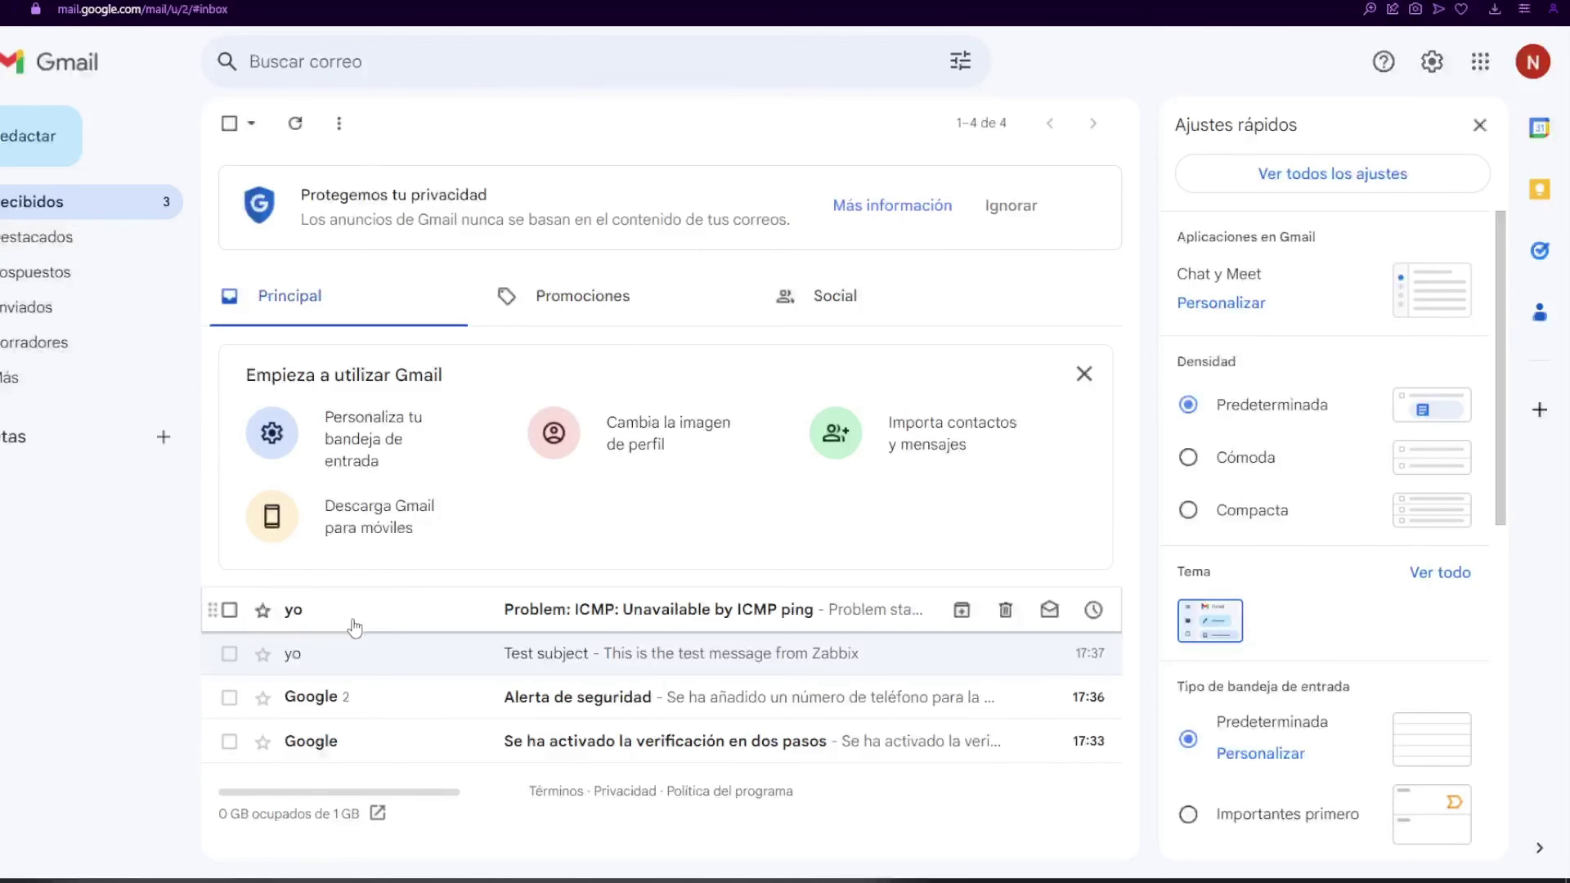
# - Adjust Gmail's zoom, close Quick settings, and open the 'Problem: ICMP: Unavailable by ICMP ping' email
pyautogui.hotkey('ctrl', '+')
pyautogui.scroll(-2, 573, 622)
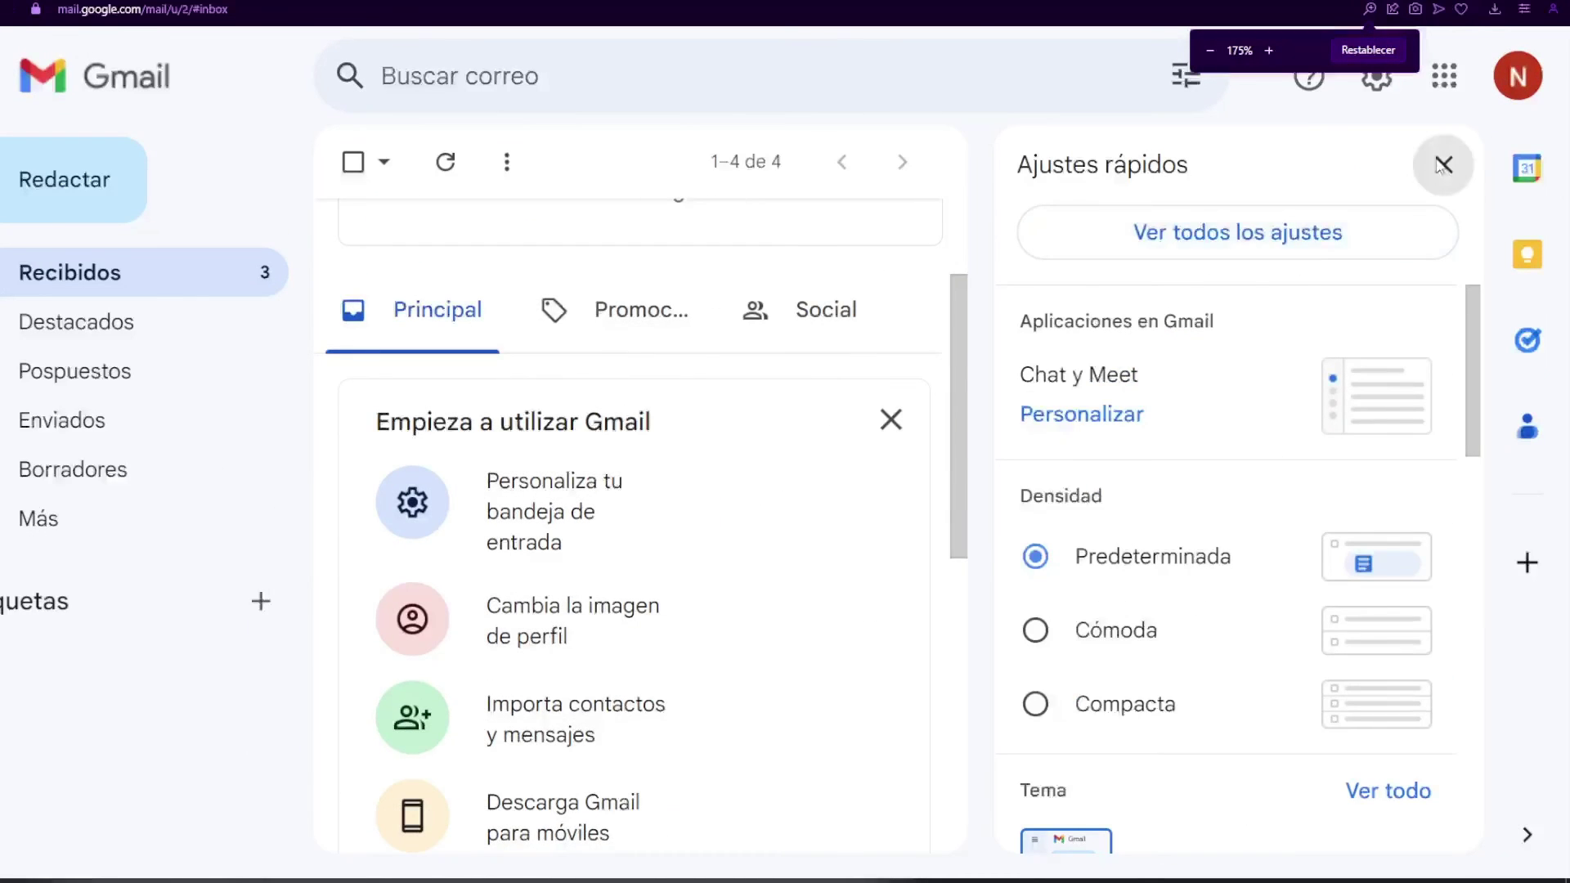
pyautogui.click(1440, 165)
pyautogui.scroll(-2, 654, 678)
pyautogui.hotkey('ctrl', '-')
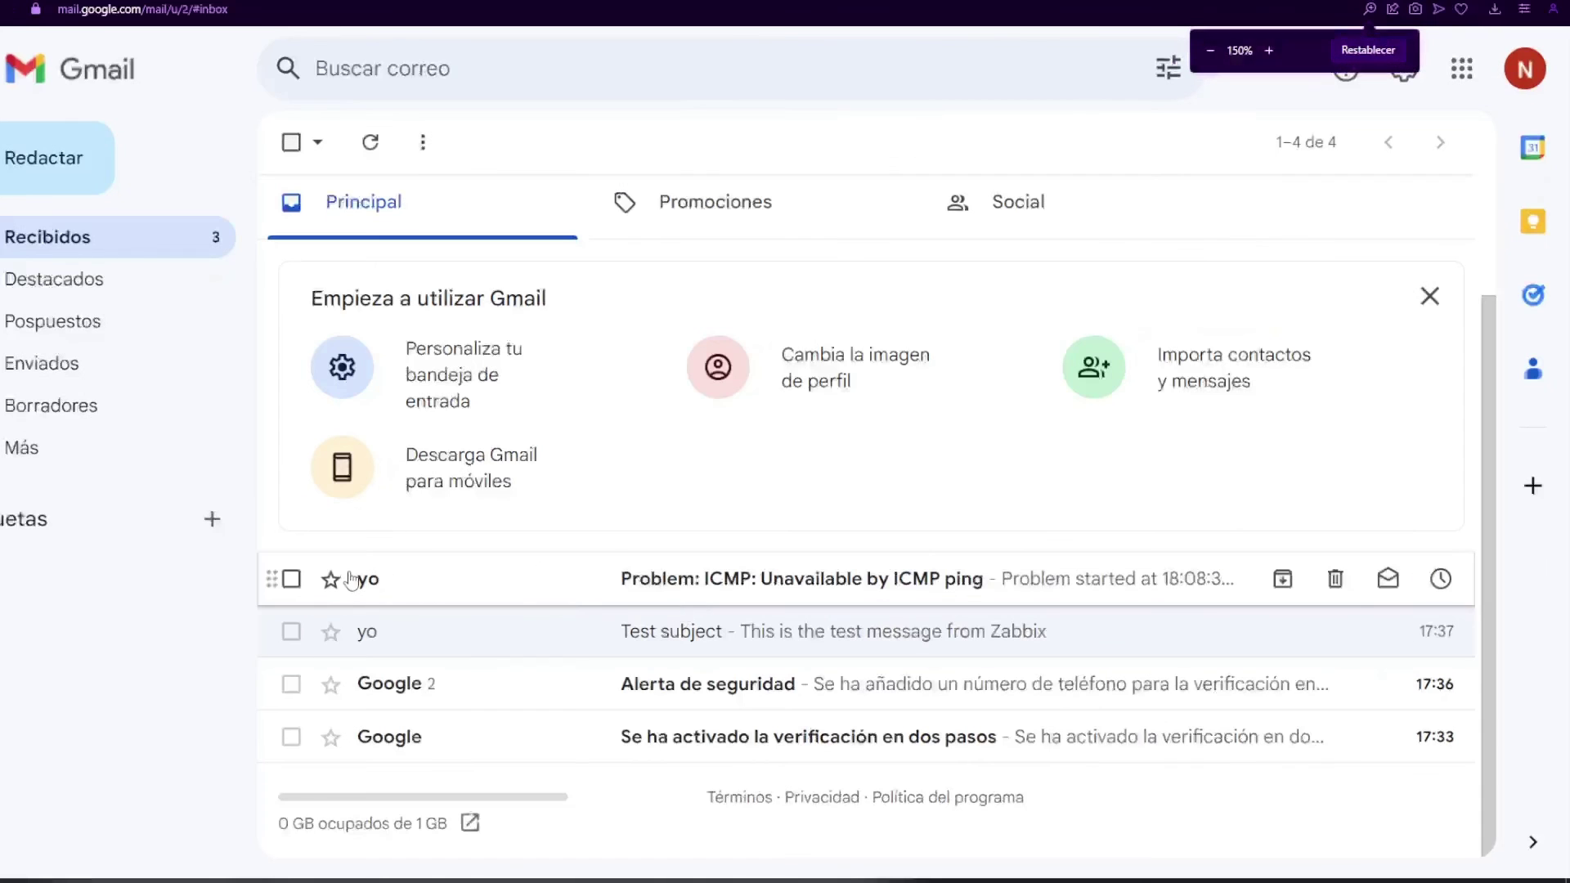
pyautogui.click(519, 584)
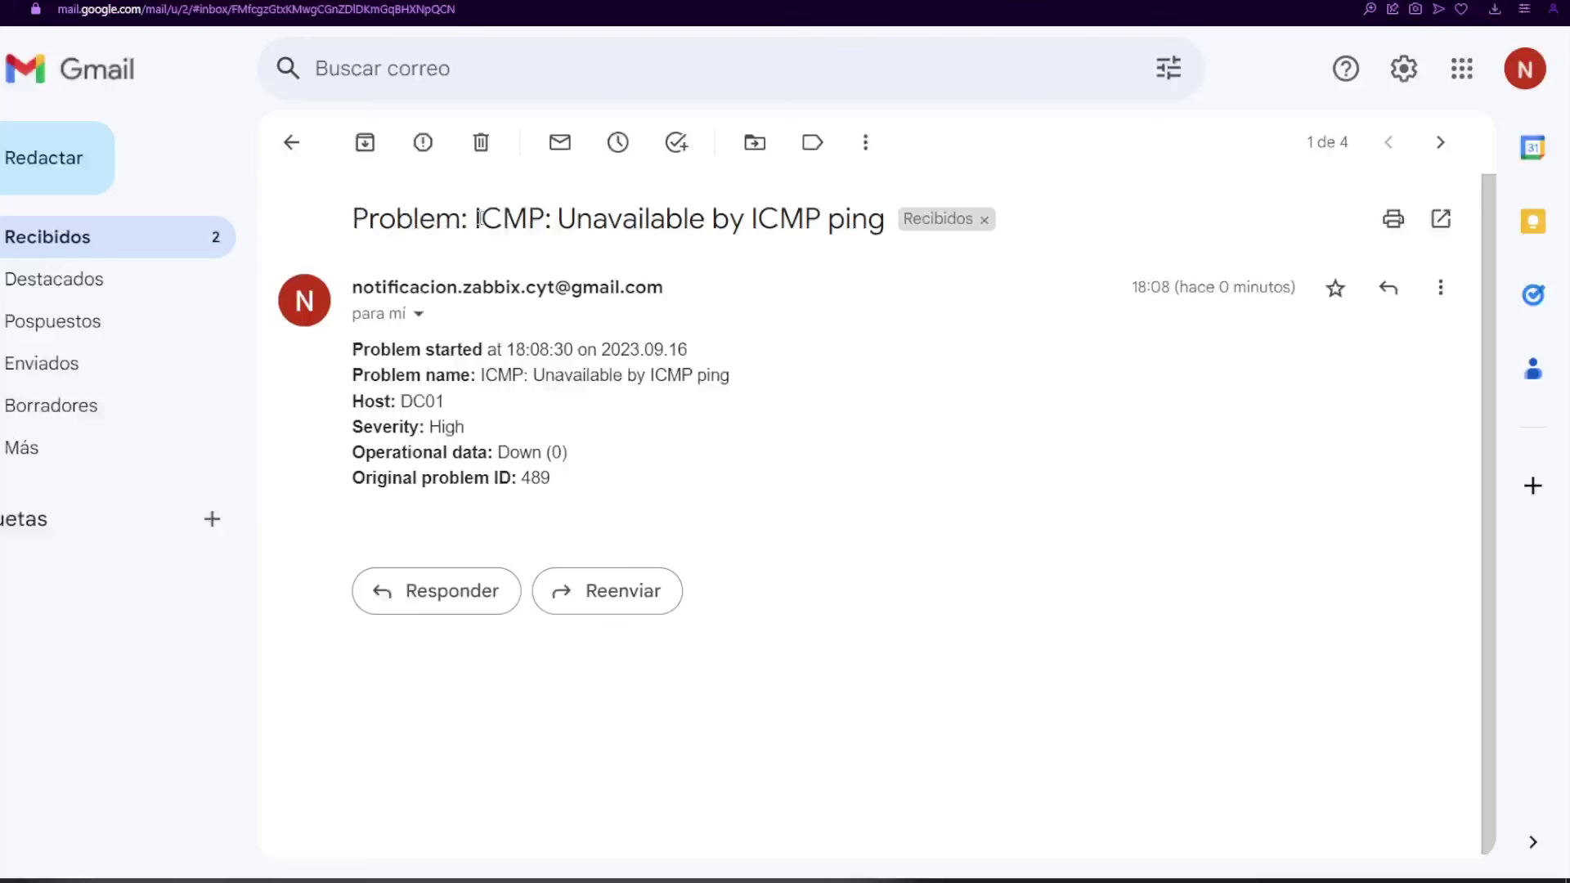
# - Highlight the email's subject, start time, problem name, Severity: High and Operational data: Down (0)
pyautogui.moveTo(479, 219); pyautogui.dragTo(891, 221)
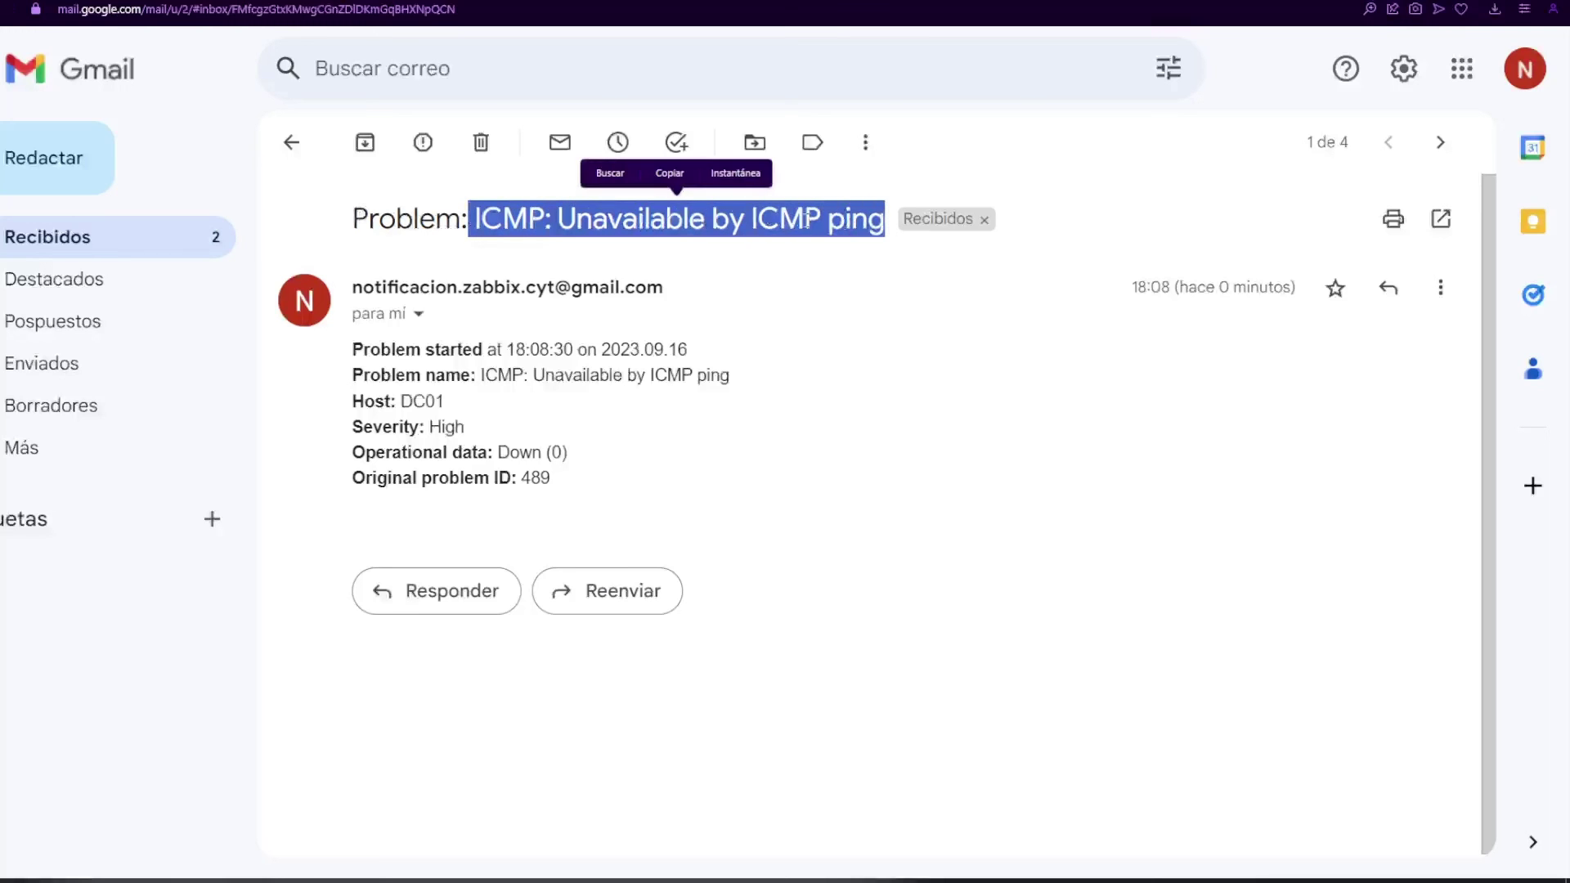
pyautogui.hotkey('ctrl', 'Tab')
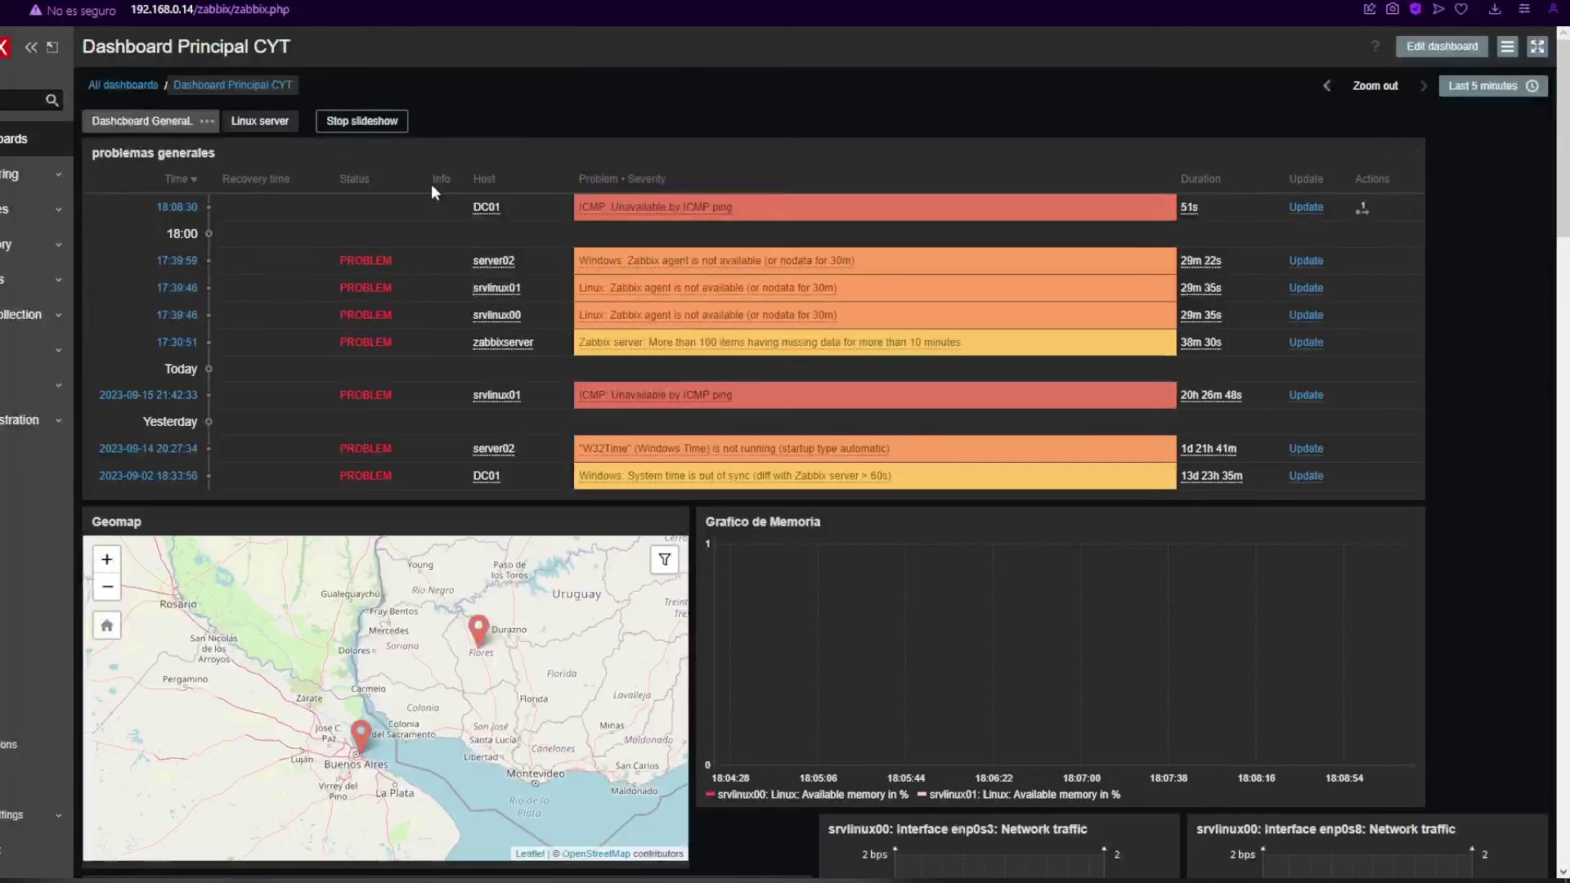
pyautogui.hotkey('ctrl', 'Tab')
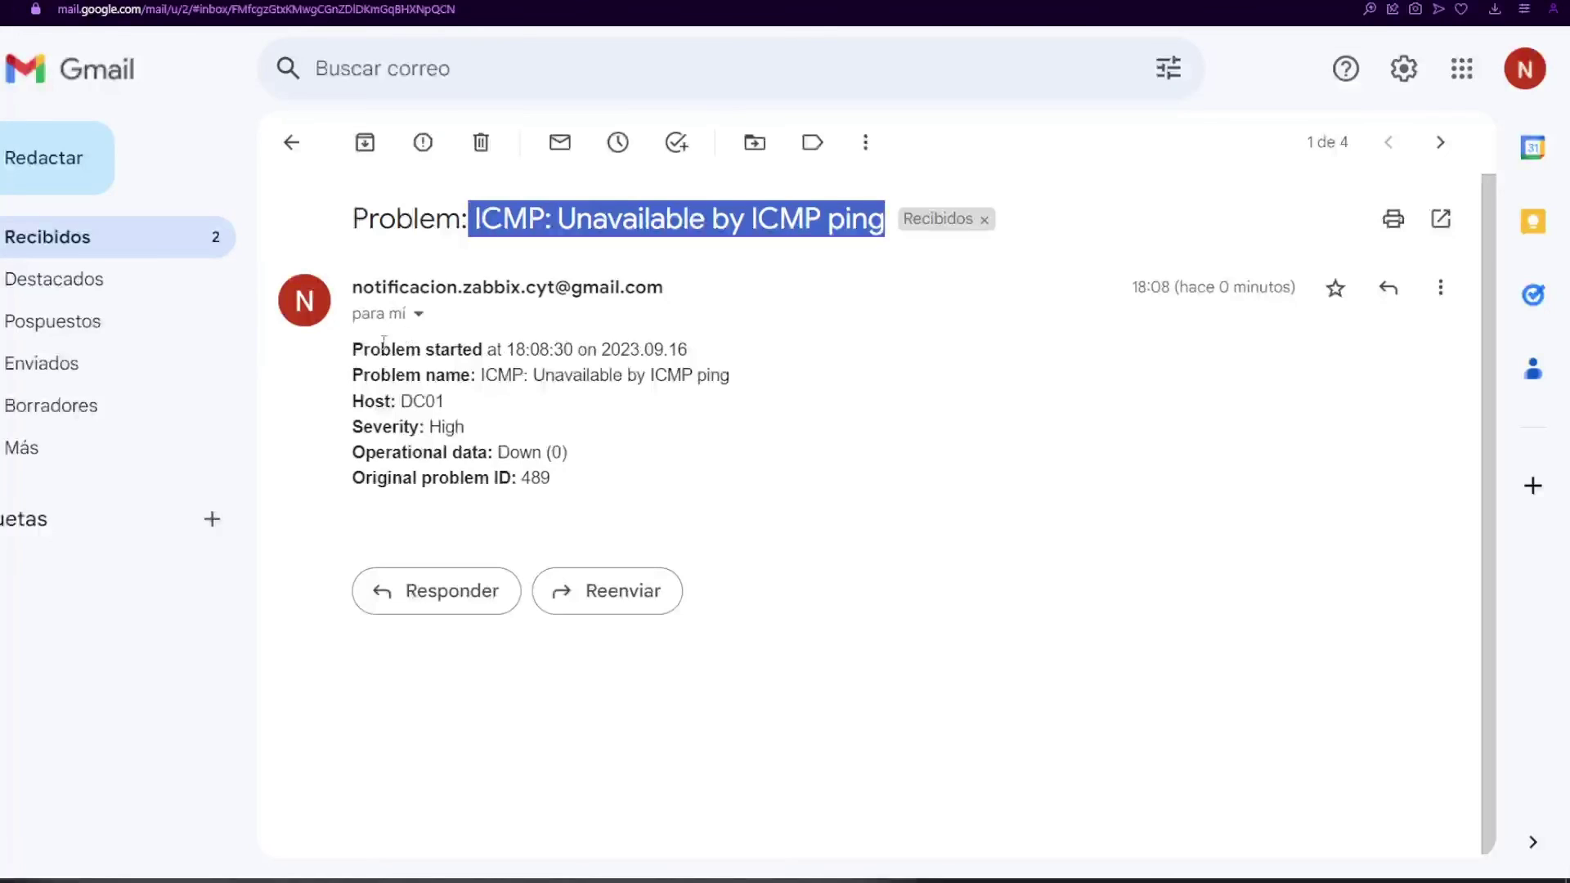
pyautogui.moveTo(354, 350); pyautogui.dragTo(688, 350)
pyautogui.click(525, 350)
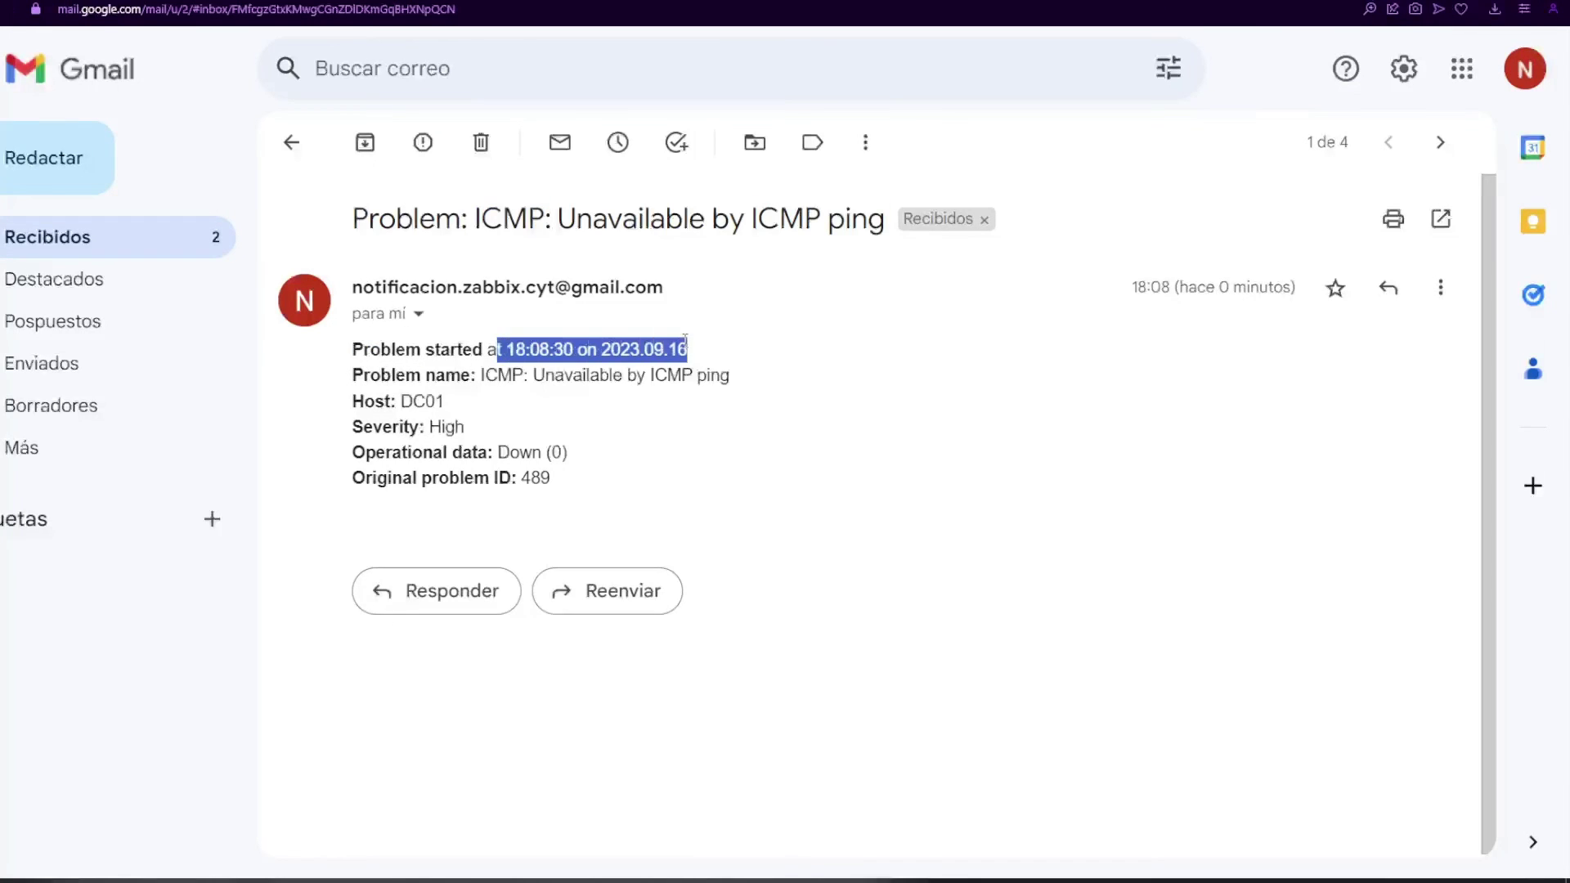
pyautogui.moveTo(353, 377); pyautogui.dragTo(750, 375)
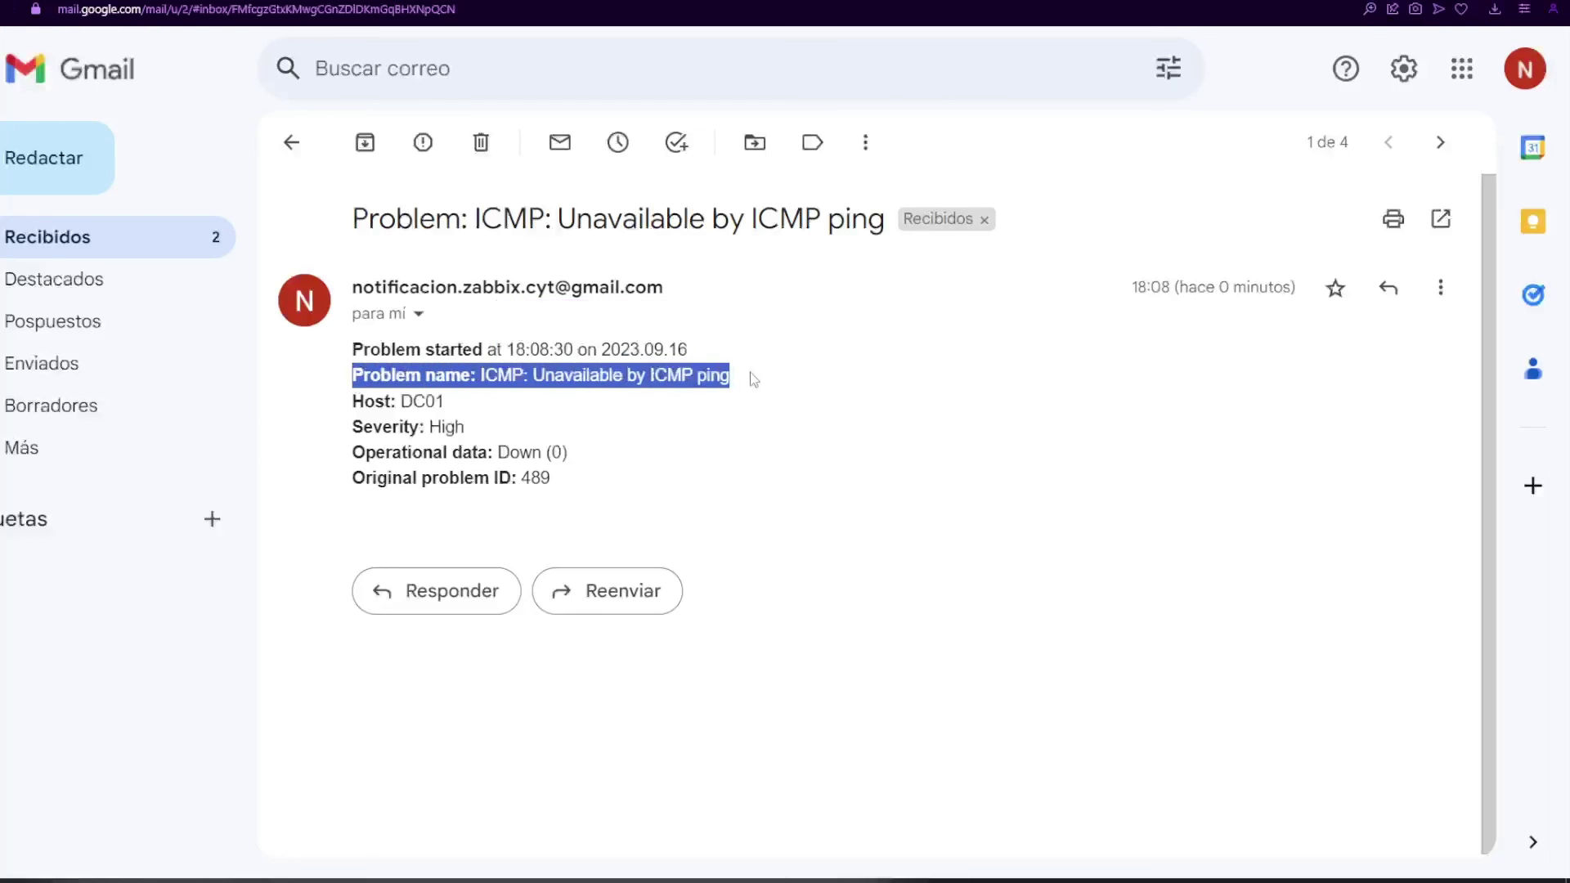
pyautogui.moveTo(354, 400); pyautogui.dragTo(475, 399)
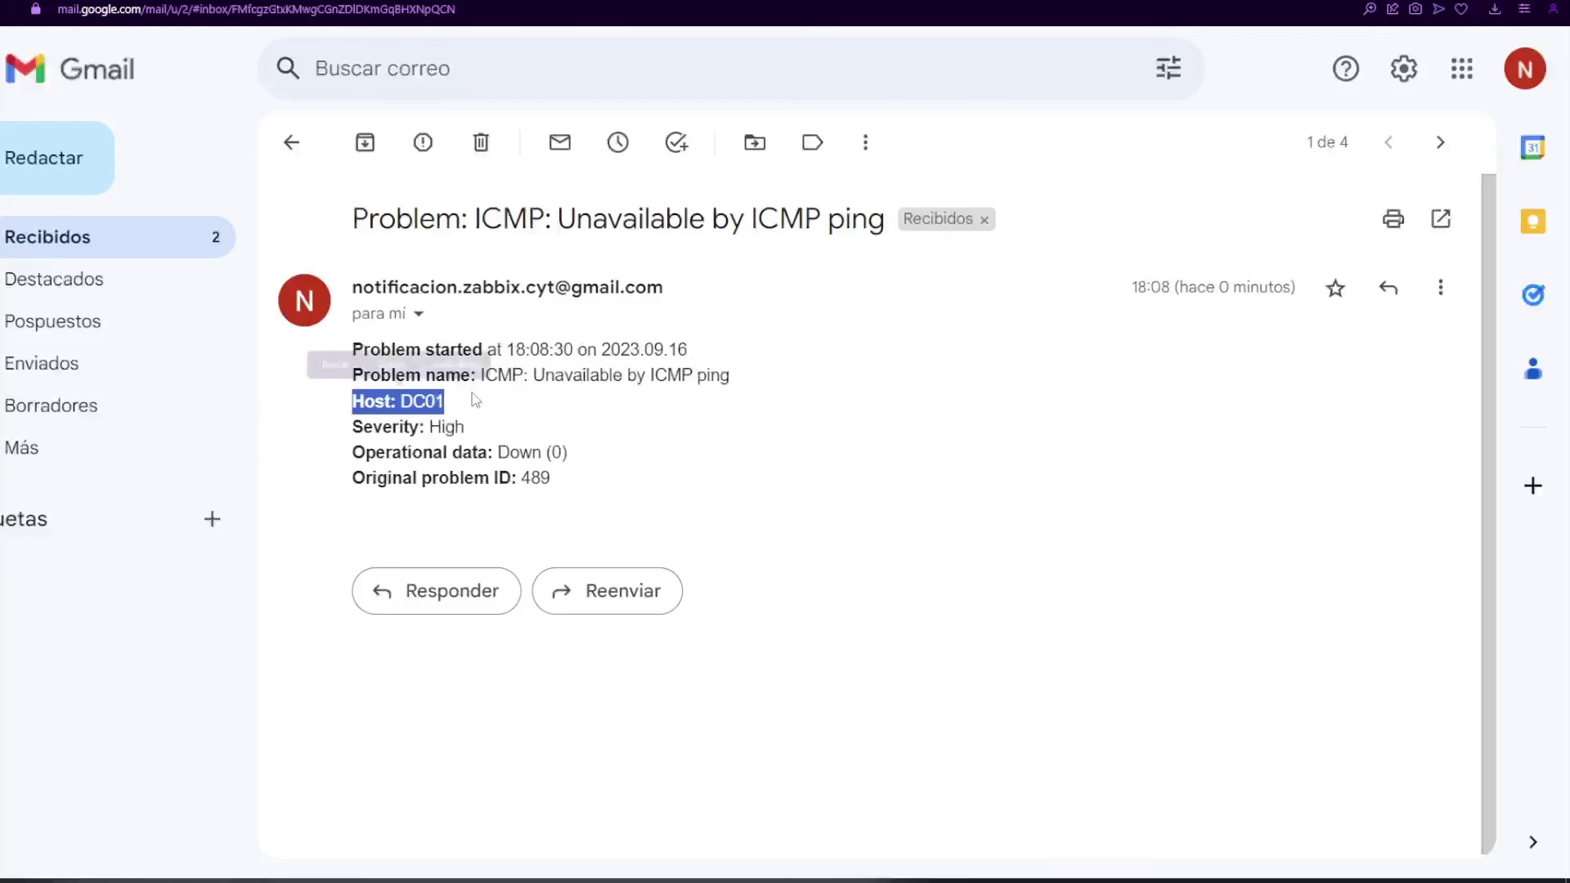
pyautogui.moveTo(354, 427); pyautogui.dragTo(465, 429)
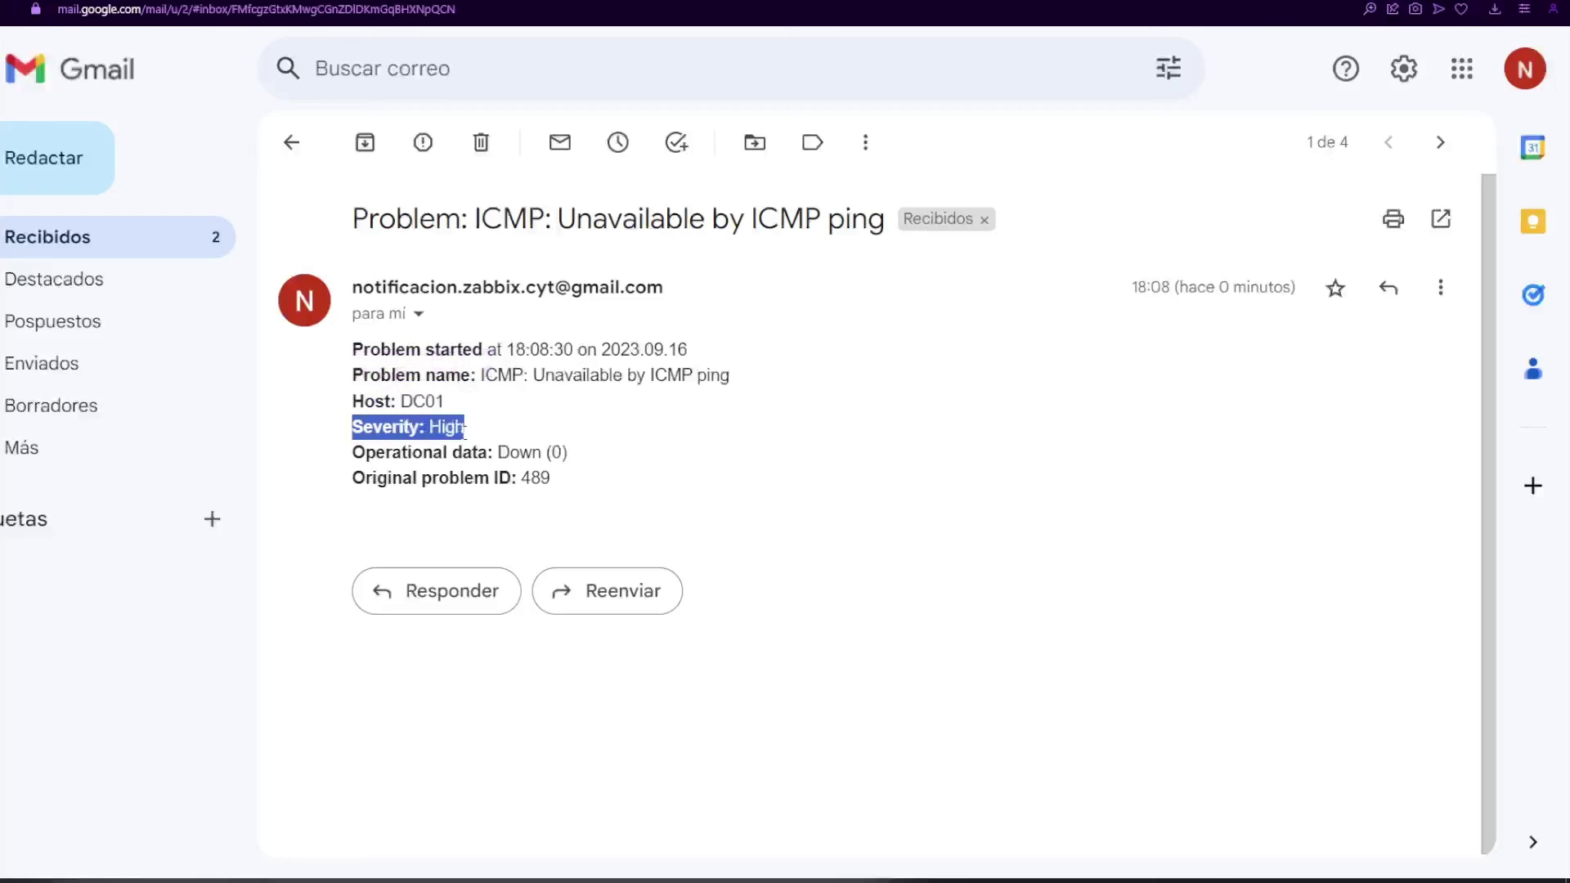
pyautogui.moveTo(354, 453); pyautogui.dragTo(581, 450)
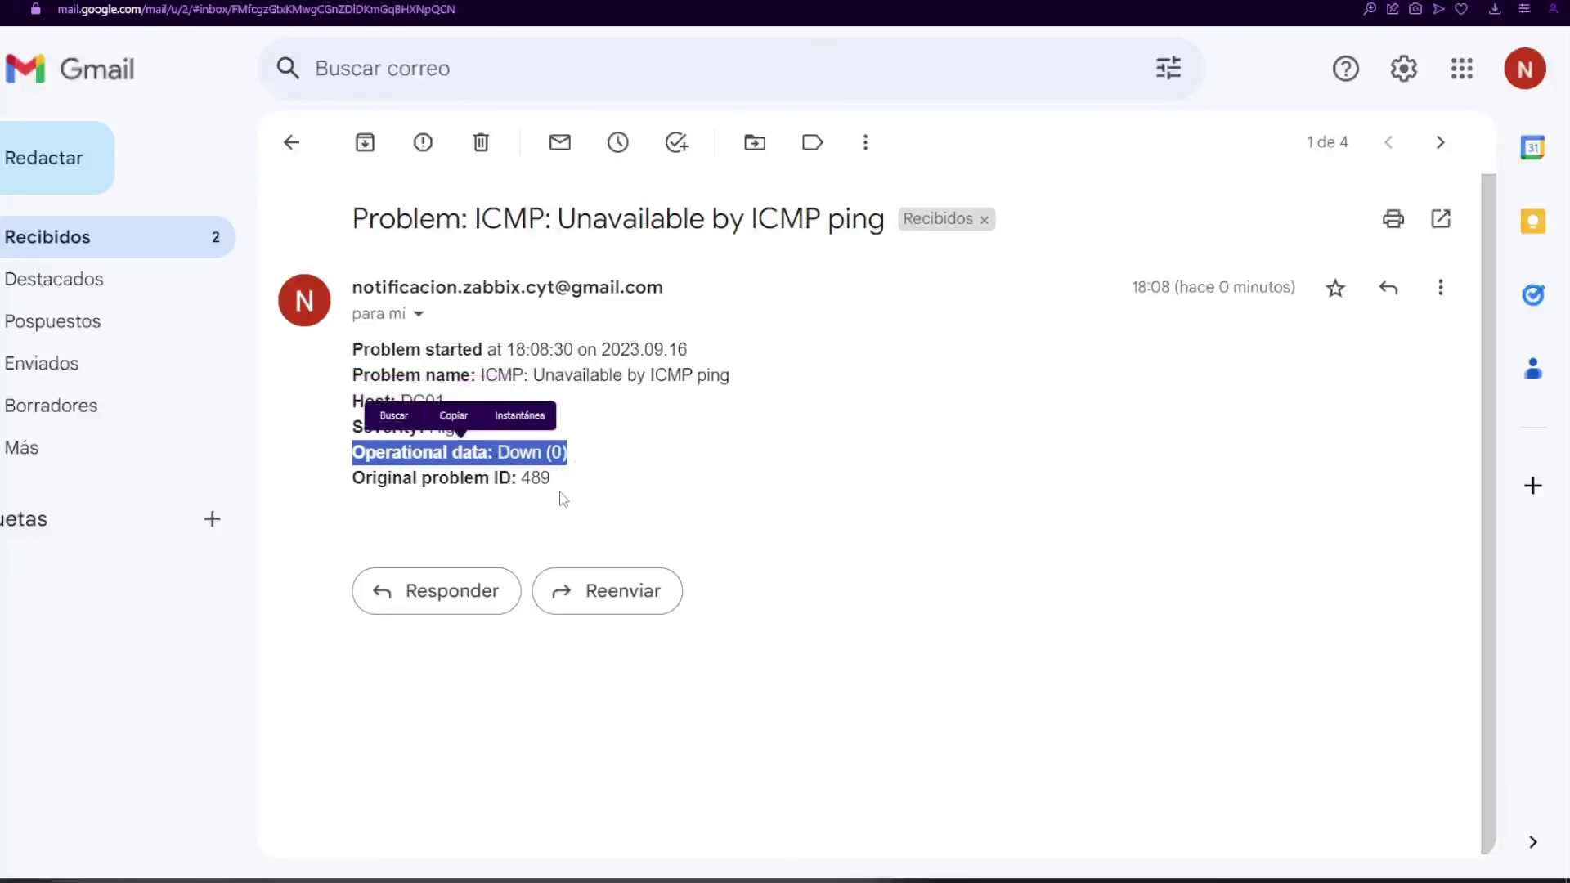
pyautogui.click(491, 516)
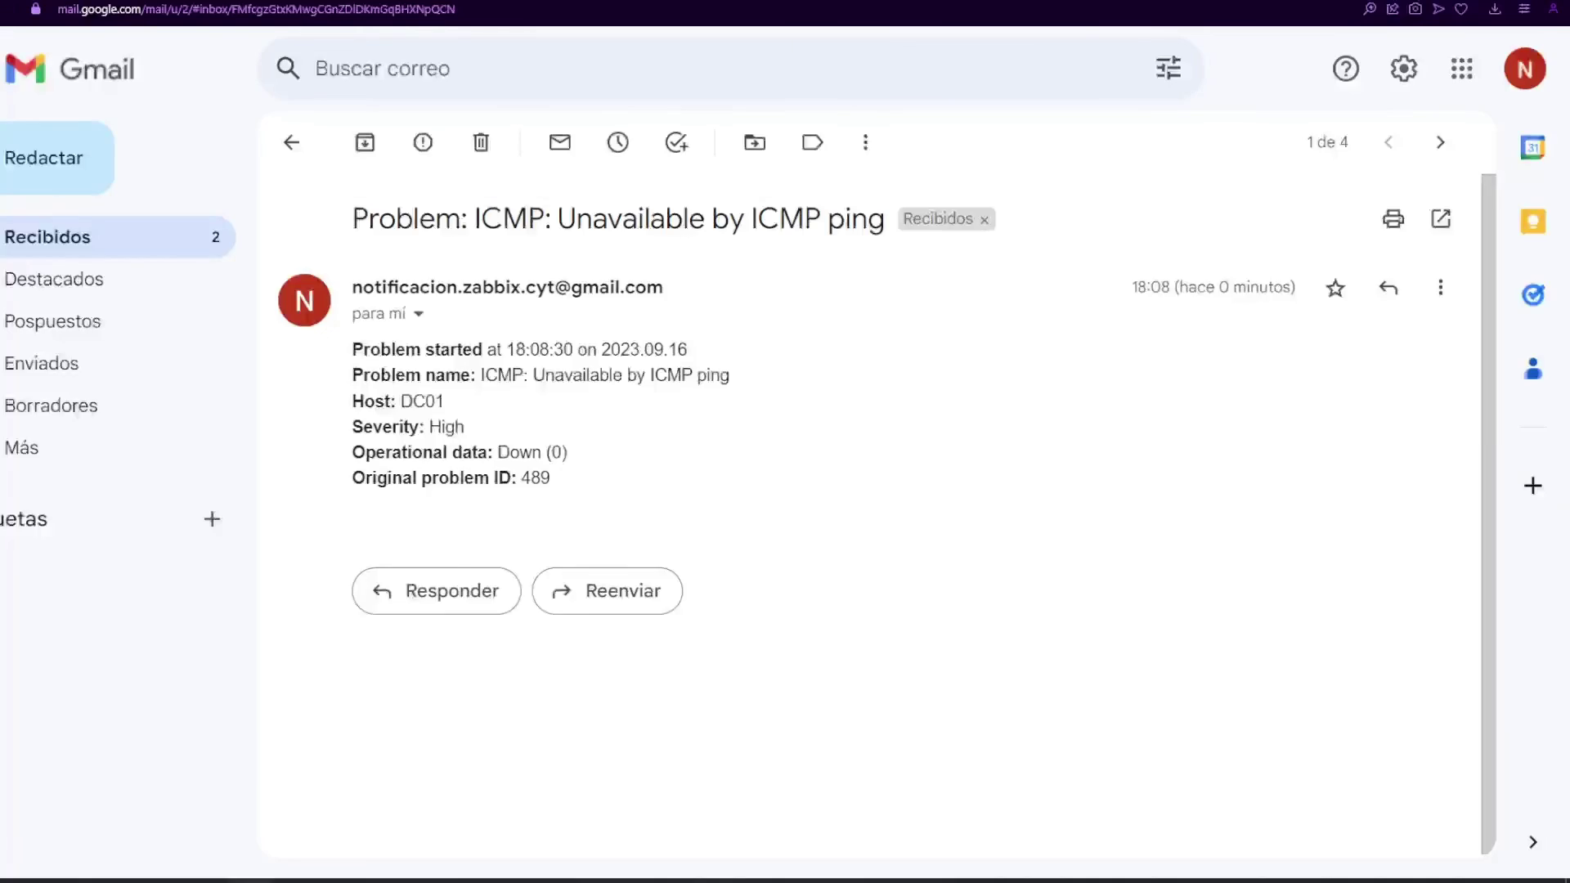
# - Switch back to the Zabbix dashboard tab via tab search
pyautogui.hotkey('ctrl', 'space')
pyautogui.press('Escape')
pyautogui.click(97, 246)
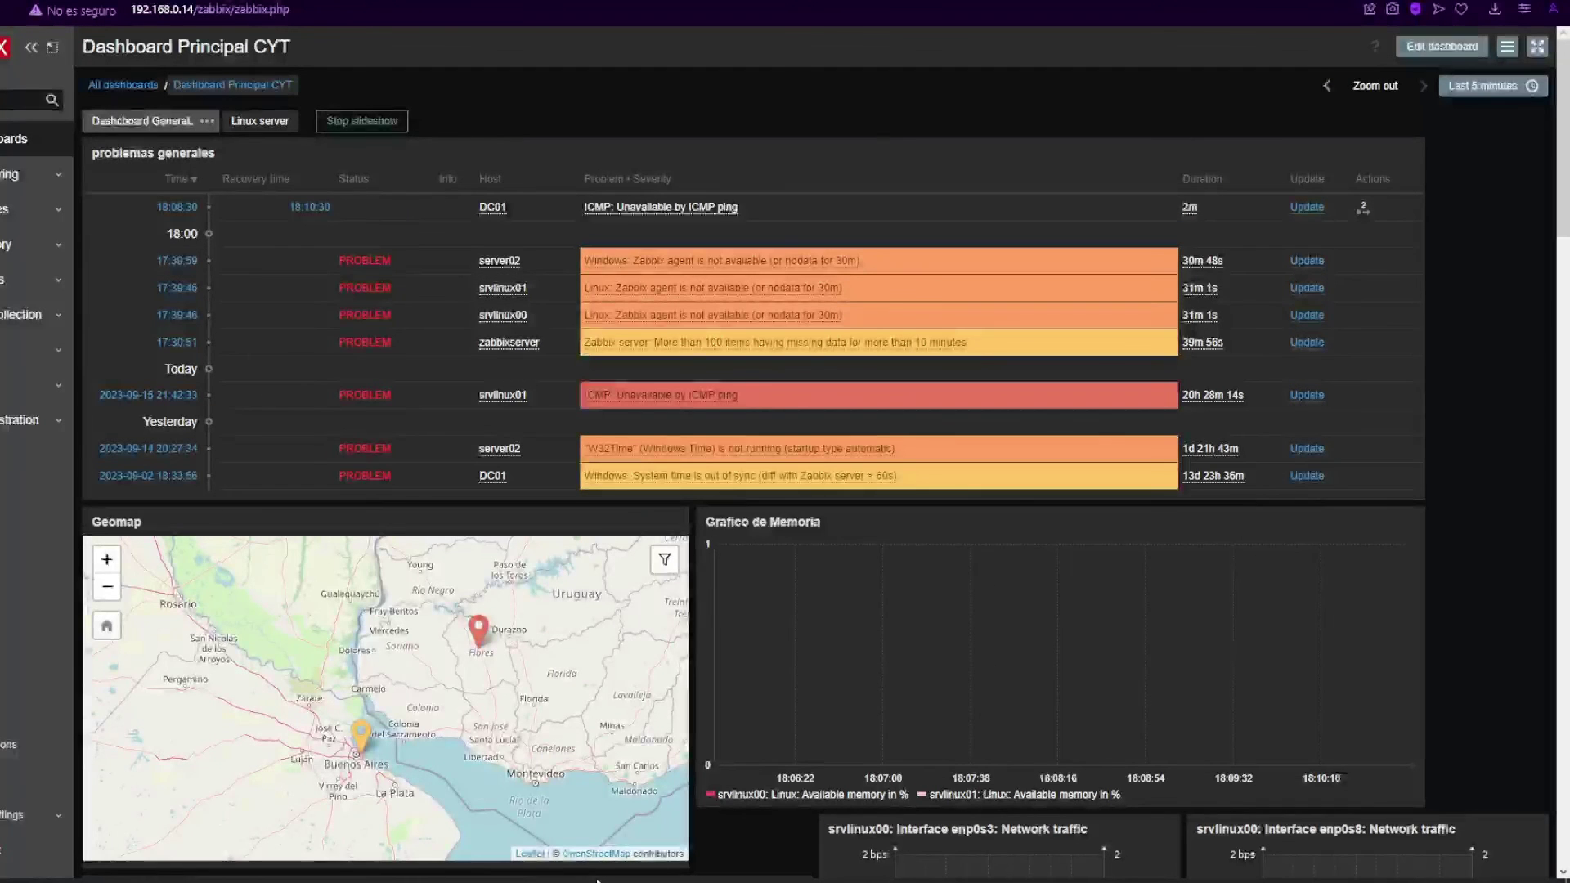
# - Confirm DC01's 'ICMP: Unavailable by ICMP ping' problem shows RESOLVED, then move to the Gmail inbox
pyautogui.doubleClick(355, 208)
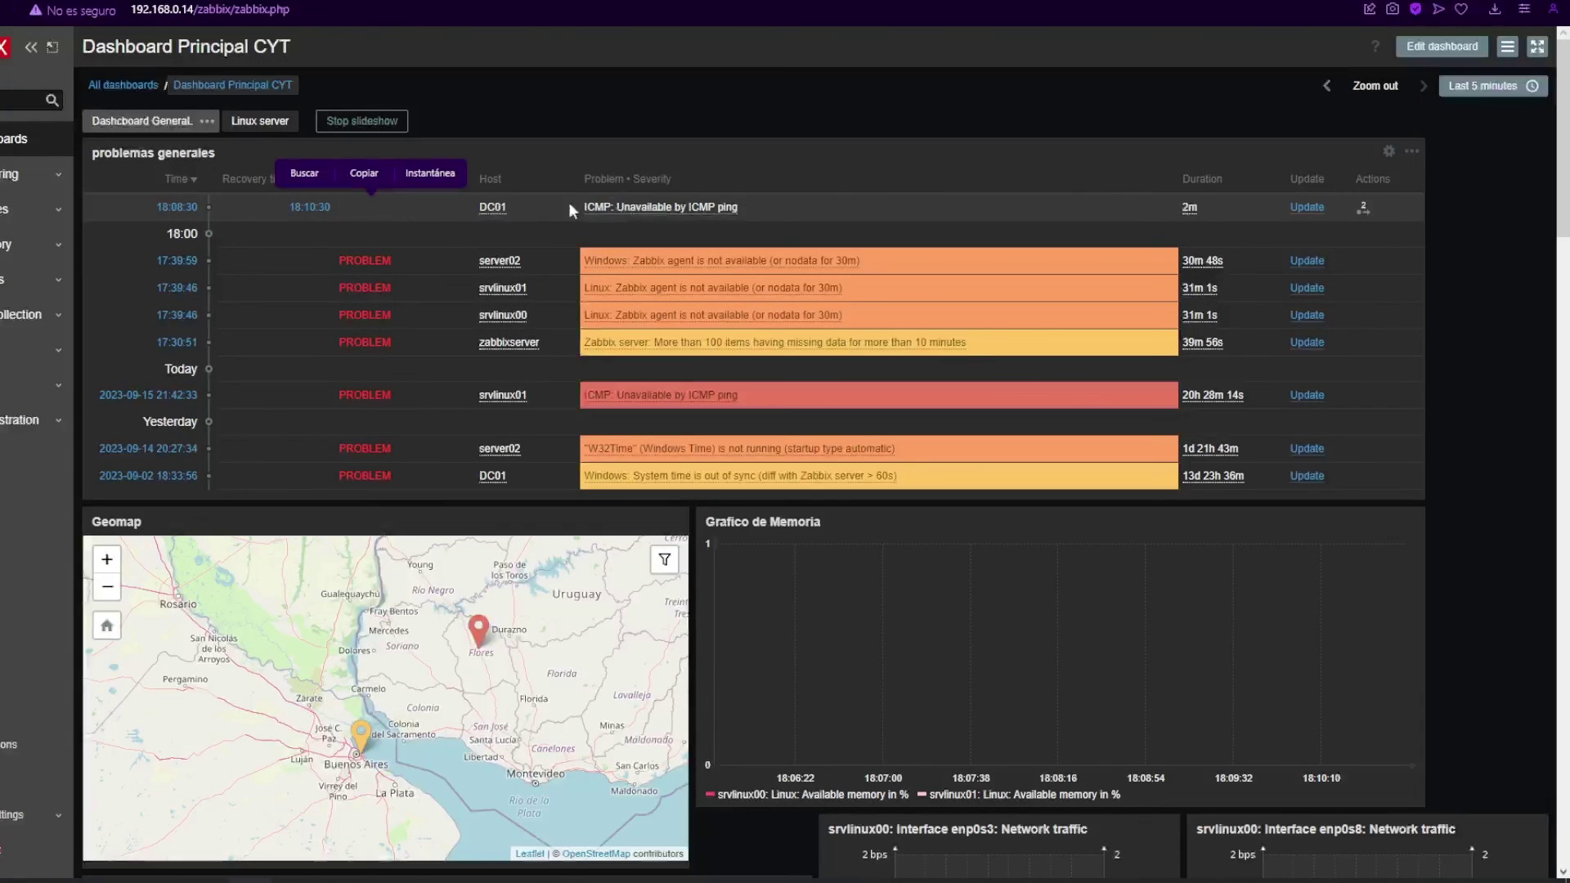
pyautogui.moveTo(570, 210); pyautogui.dragTo(748, 210)
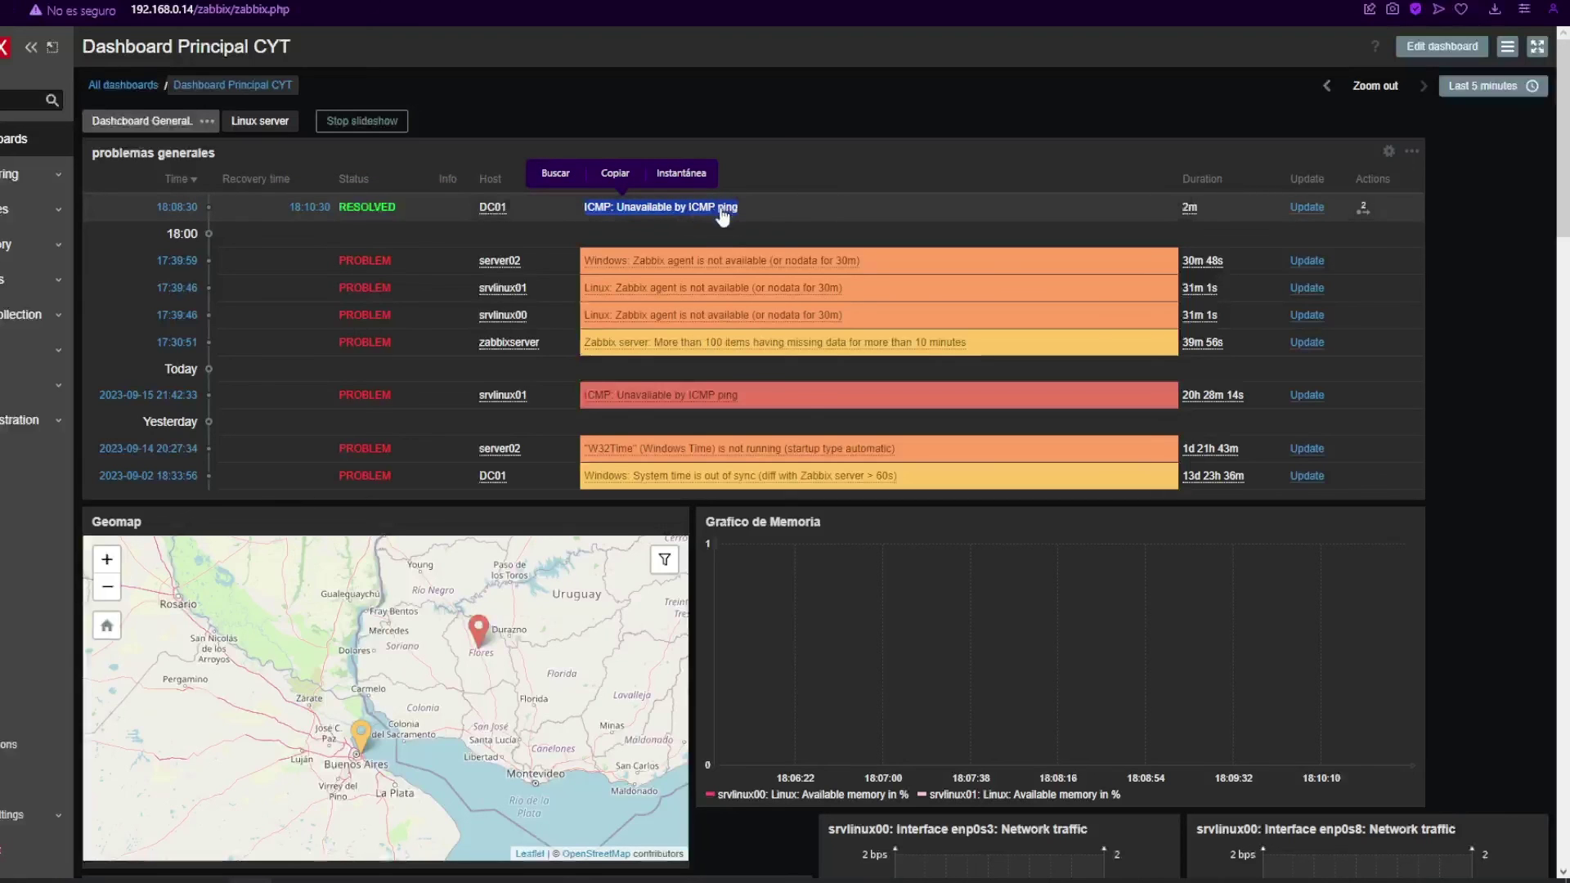
pyautogui.click(779, 209)
pyautogui.hotkey('ctrl', 'Tab')
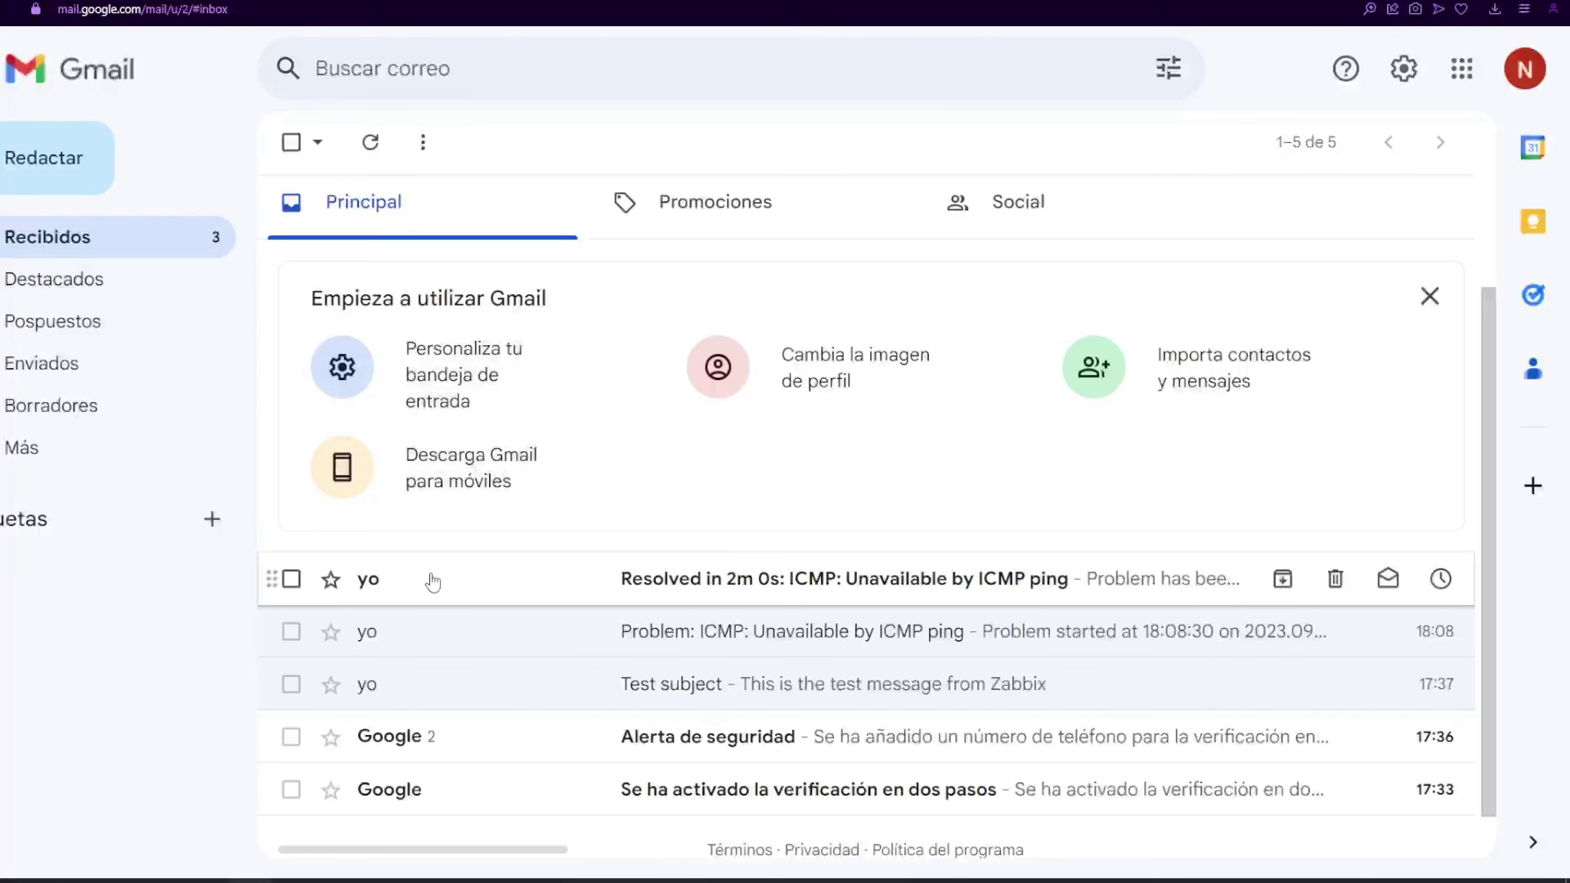
# - Open the 'Resolved in 2m 0s: ICMP: Unavailable by ICMP ping' email, review its subject, then return to Zabbix
pyautogui.click(451, 597)
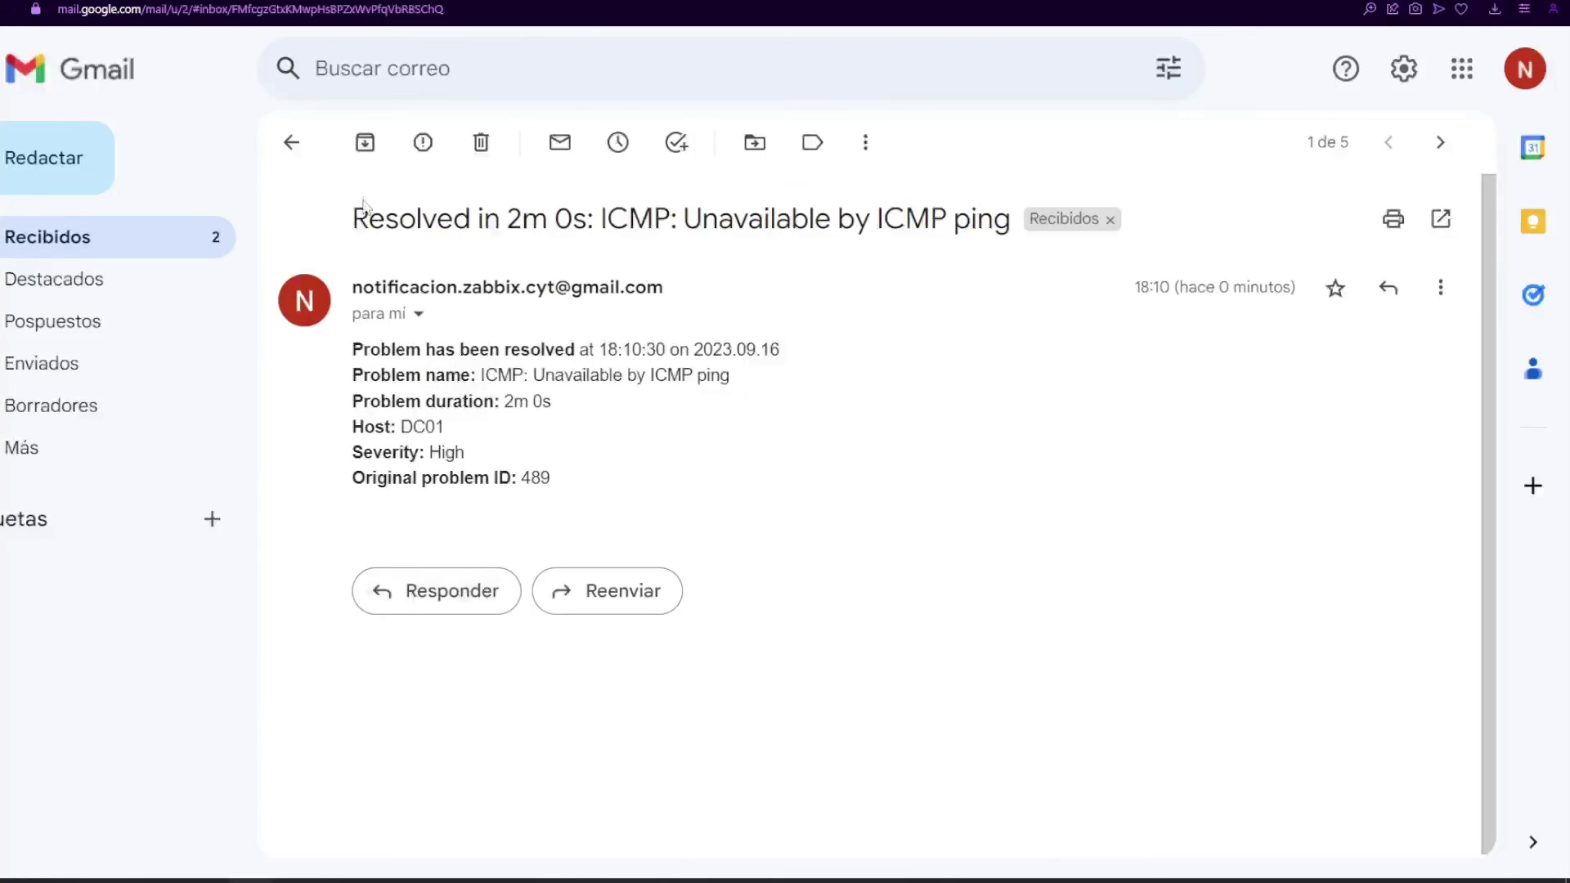
pyautogui.moveTo(368, 211); pyautogui.dragTo(474, 225)
pyautogui.moveTo(683, 219); pyautogui.dragTo(1011, 221)
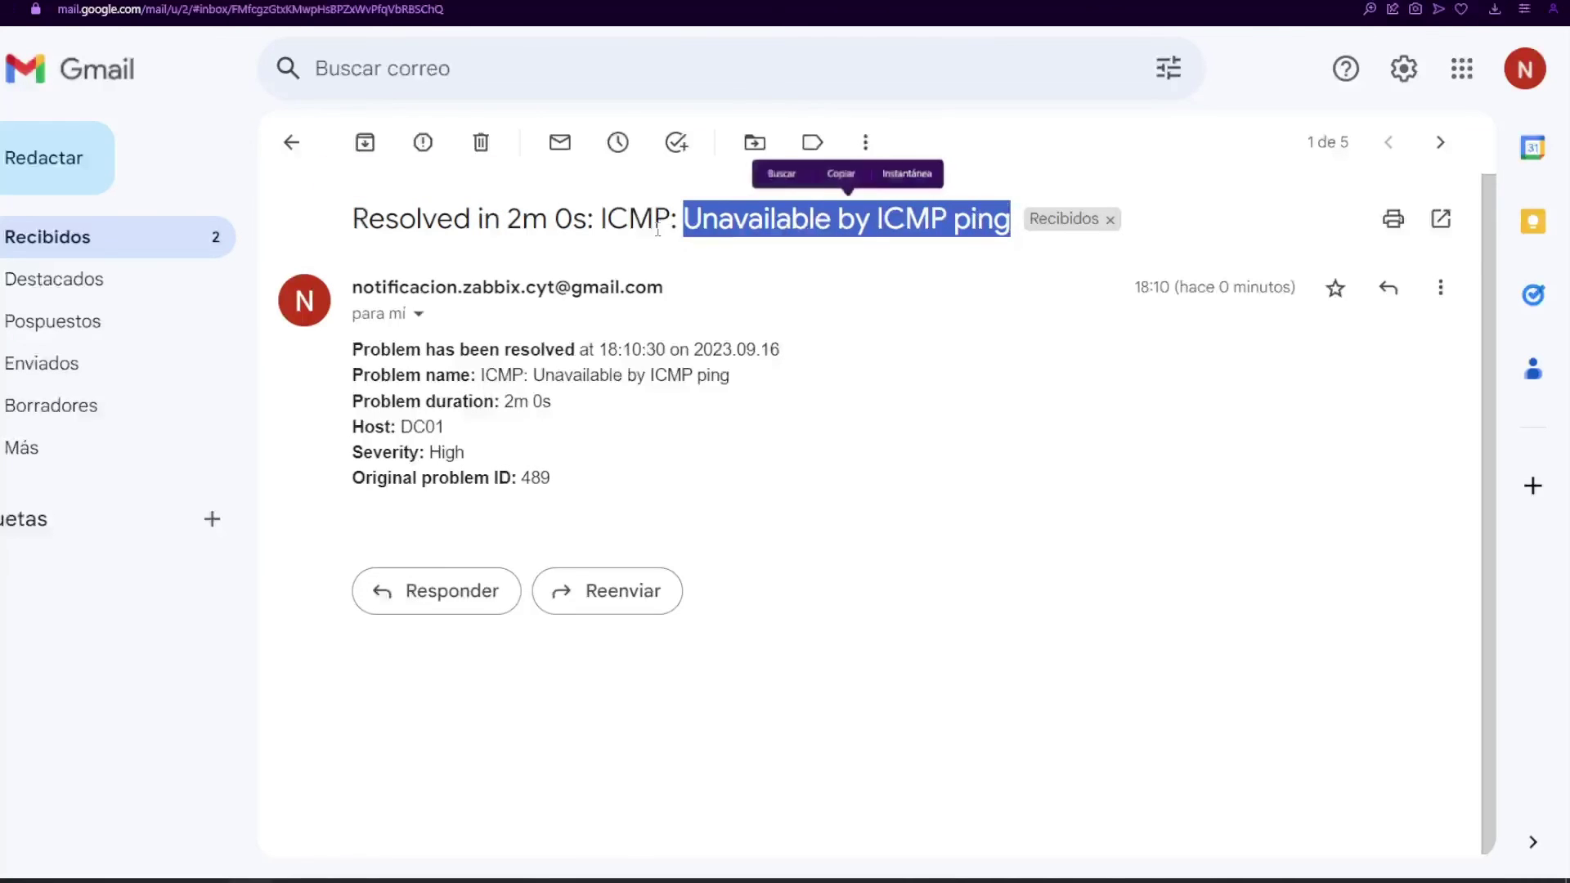
pyautogui.moveTo(606, 221); pyautogui.dragTo(946, 220)
pyautogui.moveTo(352, 219); pyautogui.dragTo(539, 202)
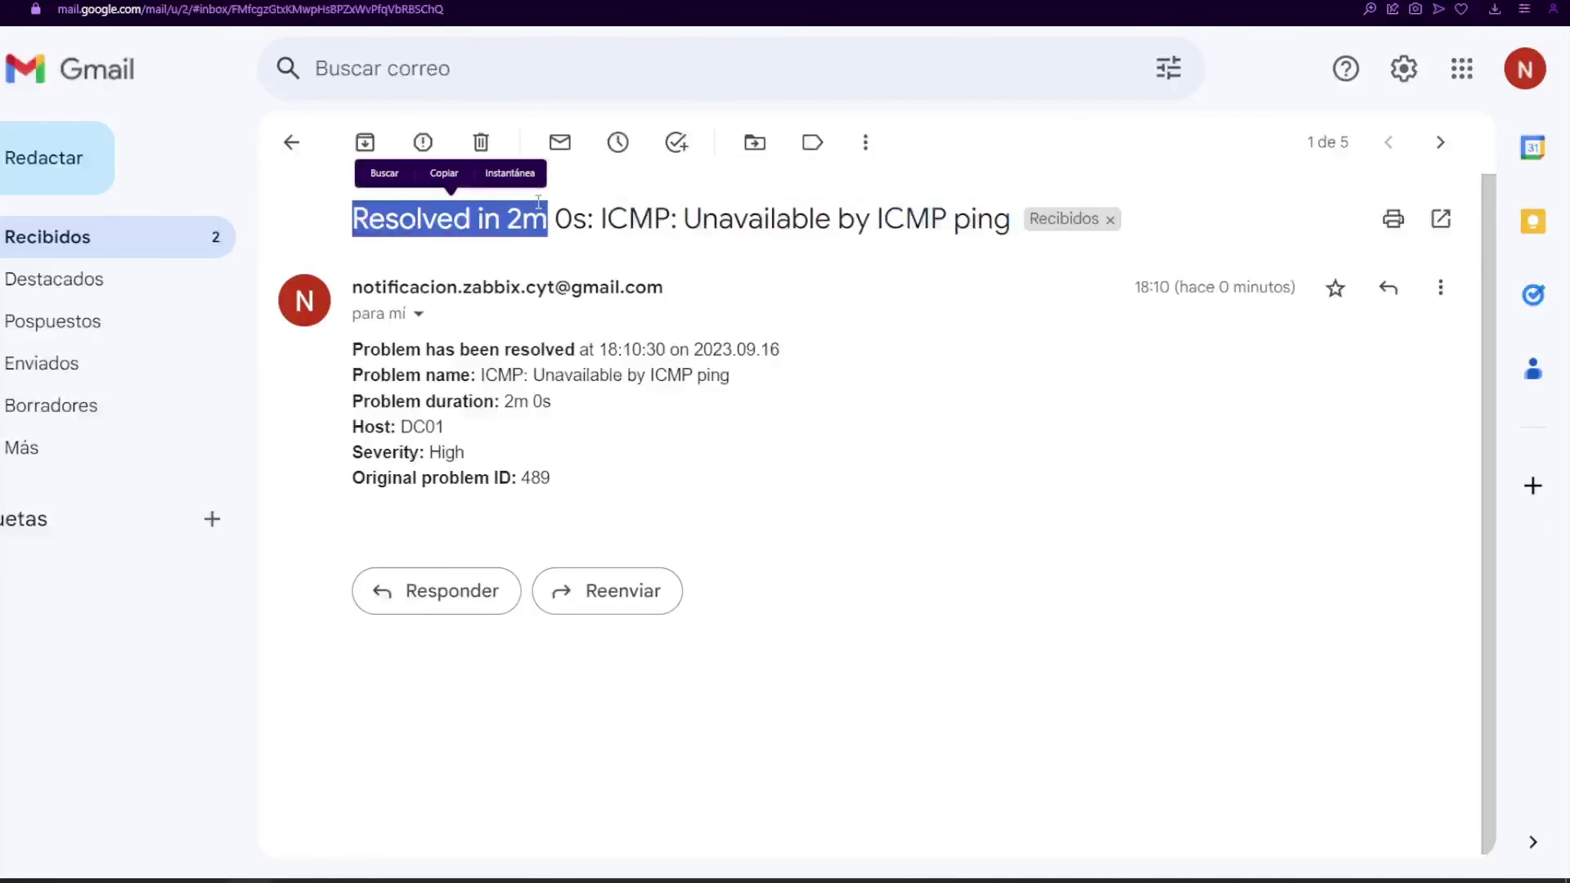
pyautogui.hotkey('ctrl', 'Tab')
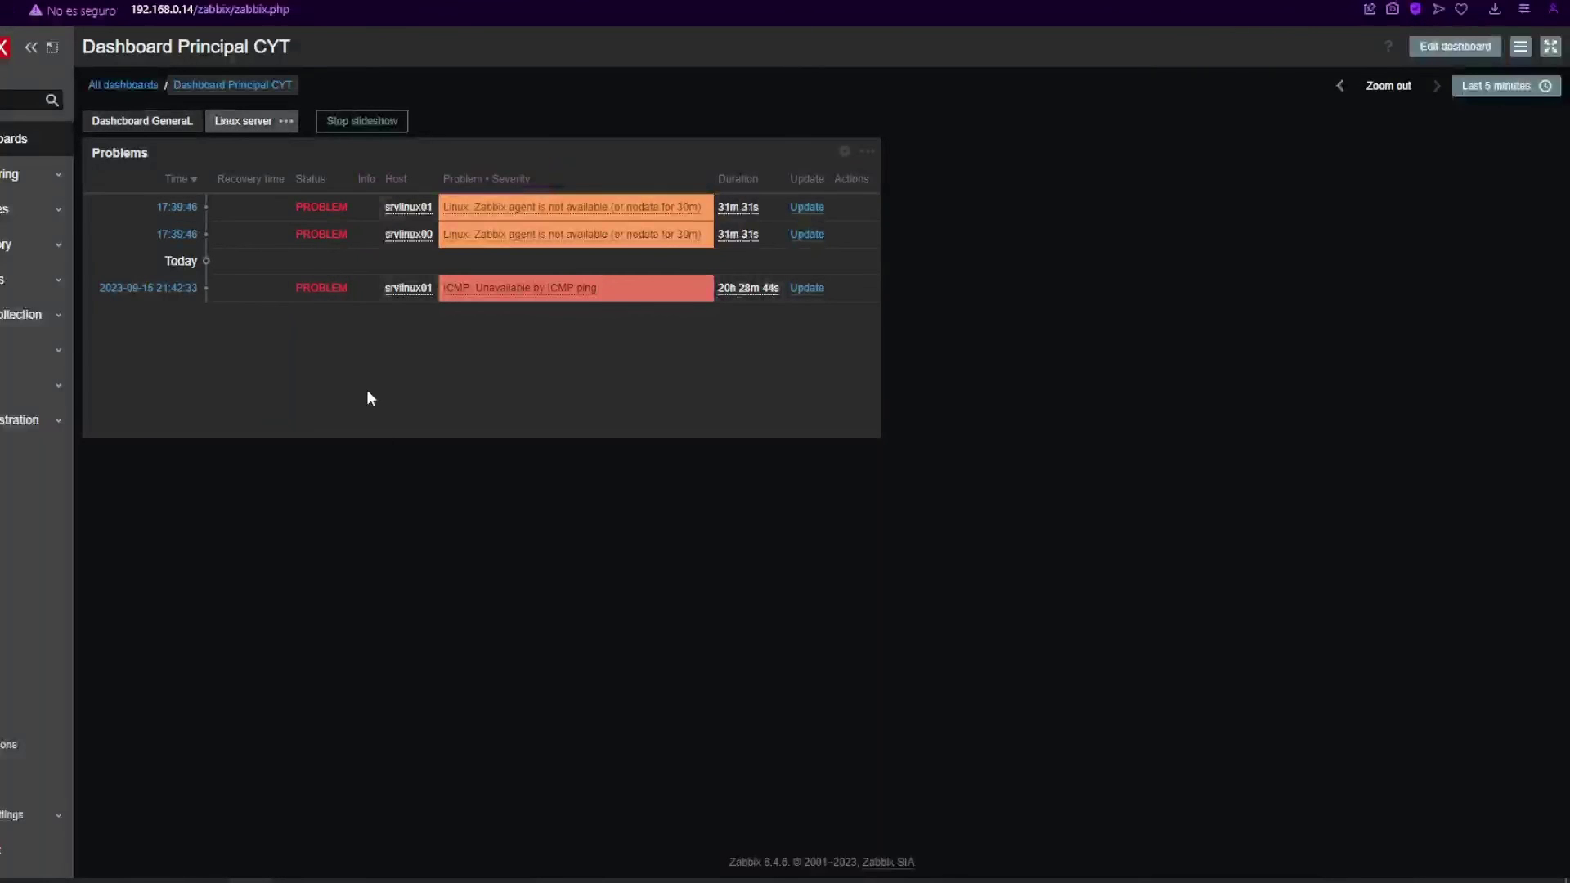